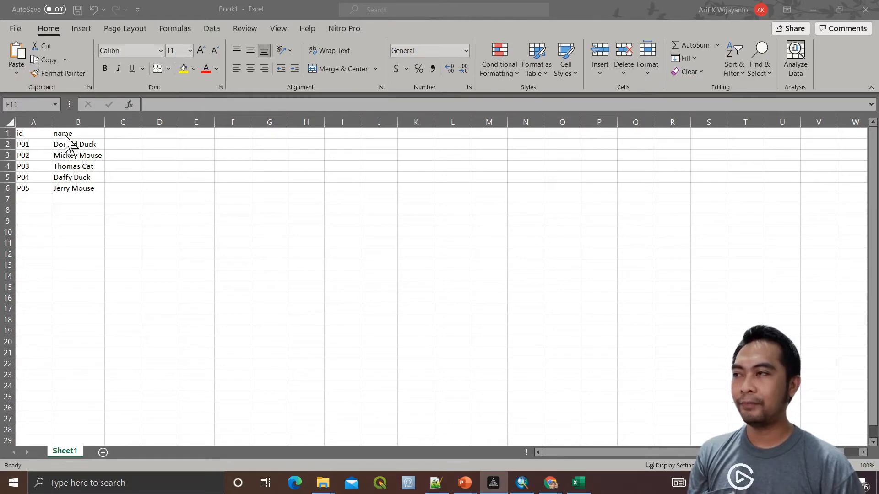
Bring the Excel workbook with the id and name list of P01–P05 into focus
left_click(121, 135)
Add an 'email' header in C1 and enter the first two people's email addresses
left_click(124, 136)
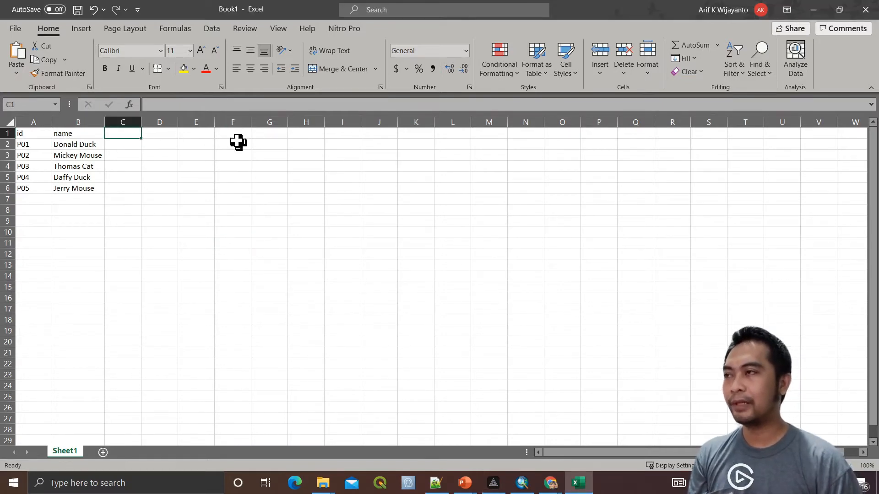
type("EMA")
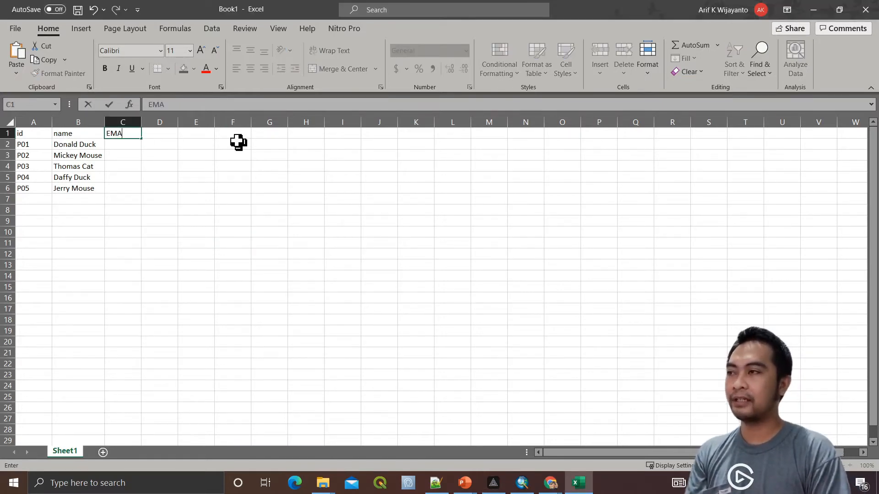
key("BackSpace")
key("BackSpace")
key("BackSpace")
type("email")
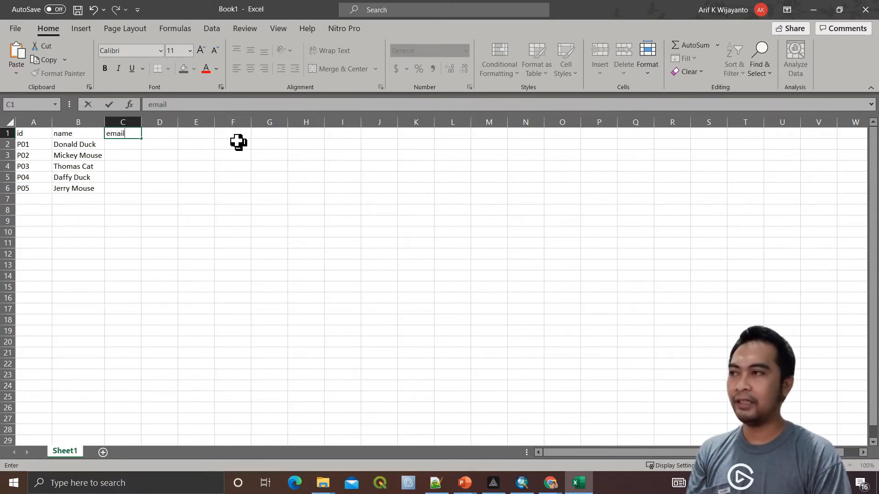
key("Return")
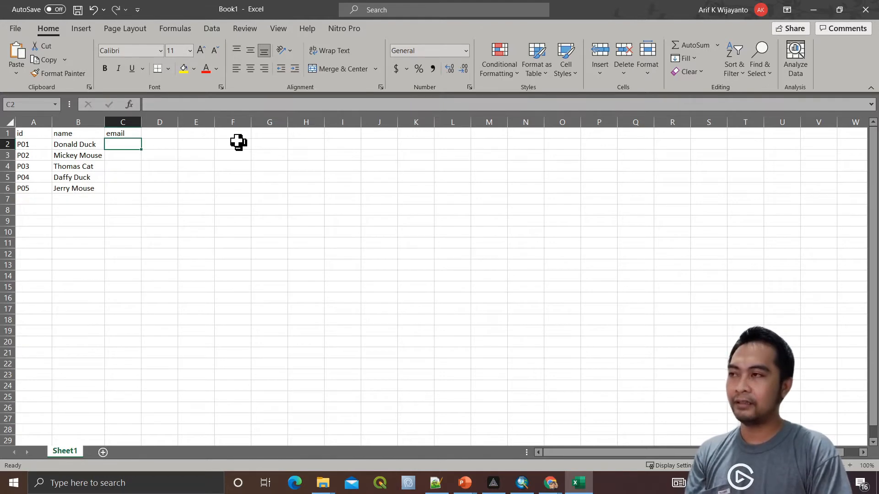
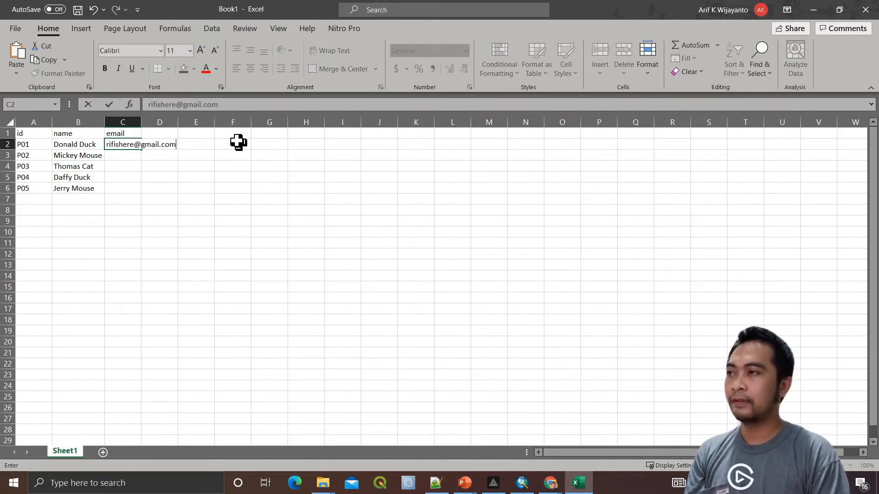
key("Return")
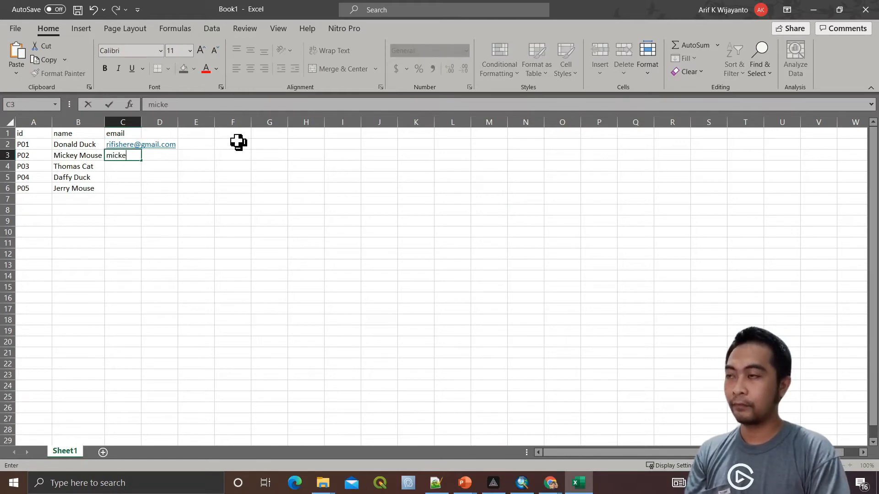
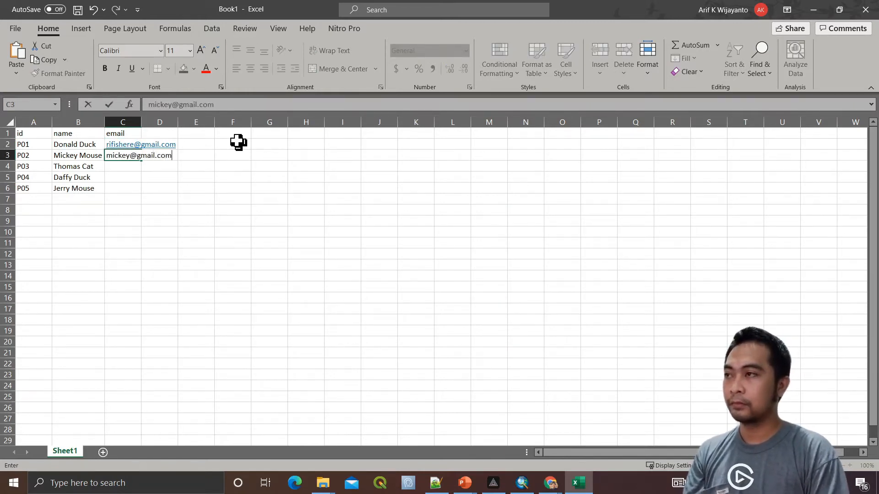
key("Return")
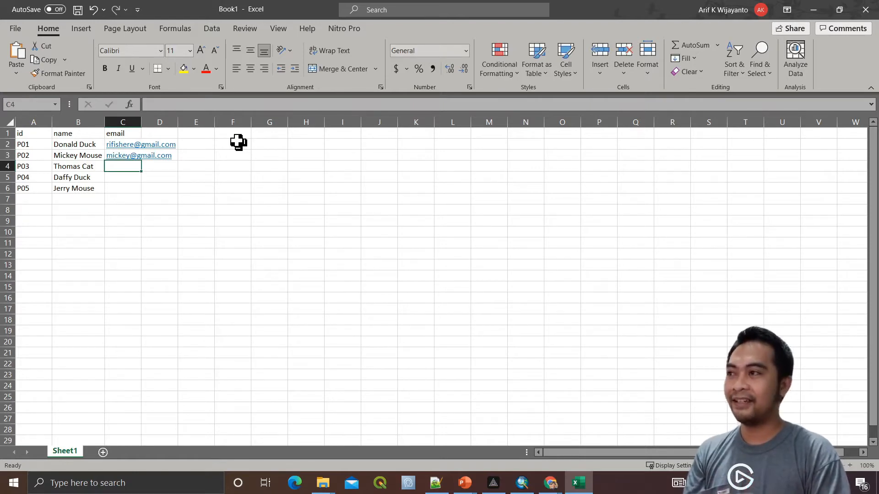
Enter the email addresses for the remaining three people in C4:C6
type("@")
key("BackSpace")
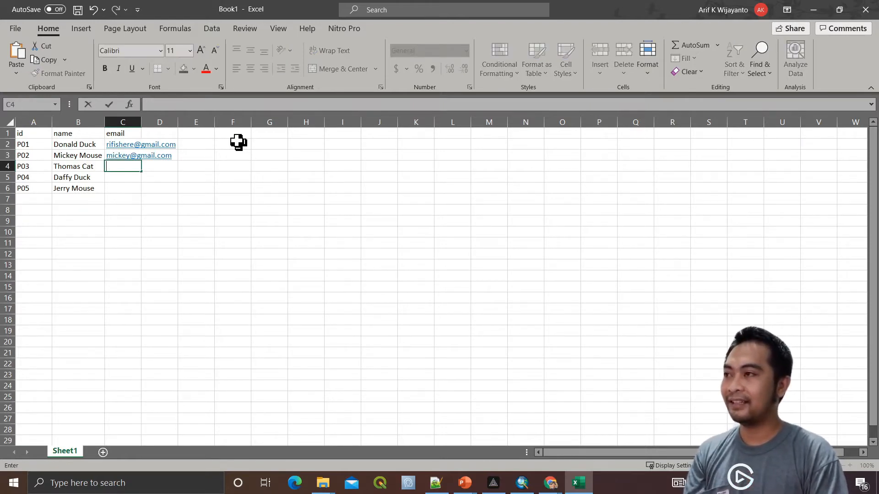
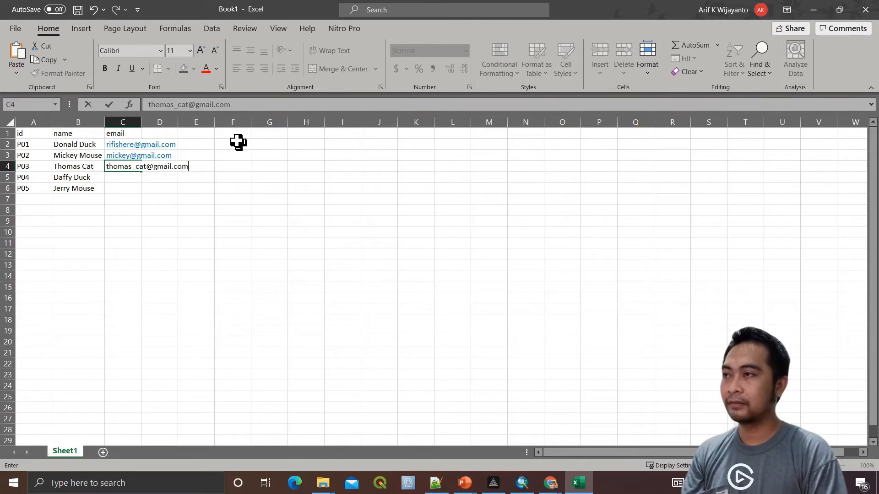
key("Return")
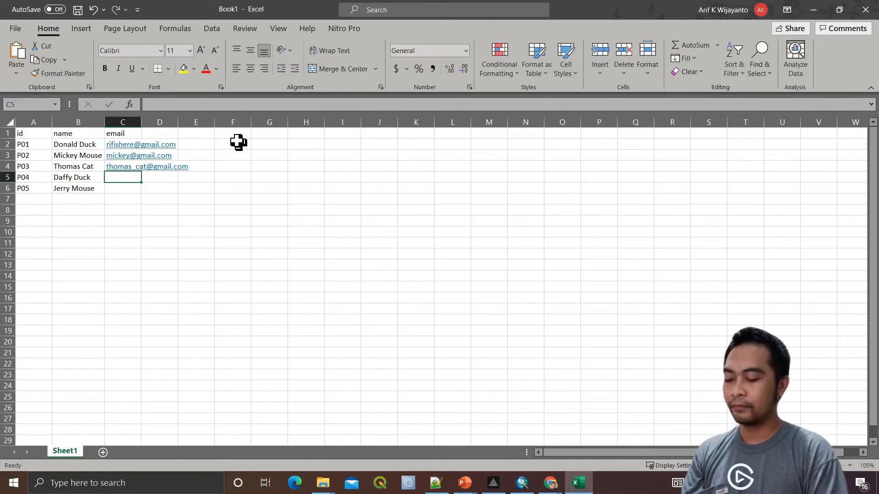
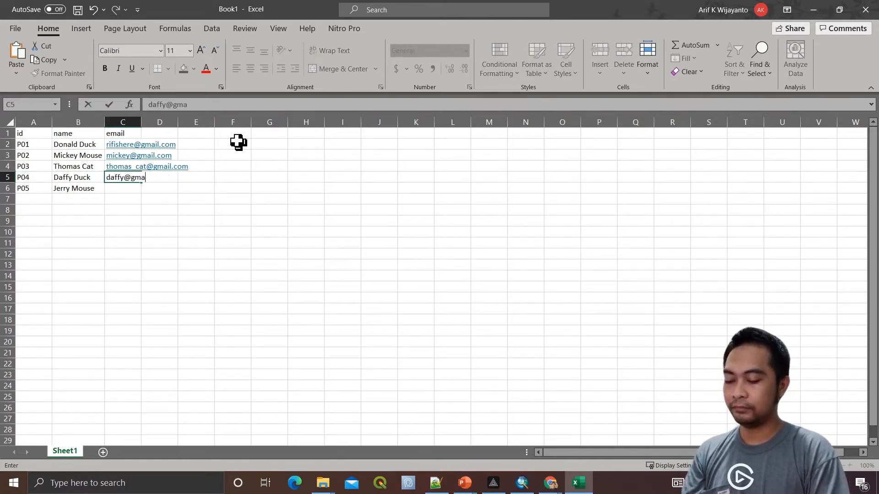
key("Tab")
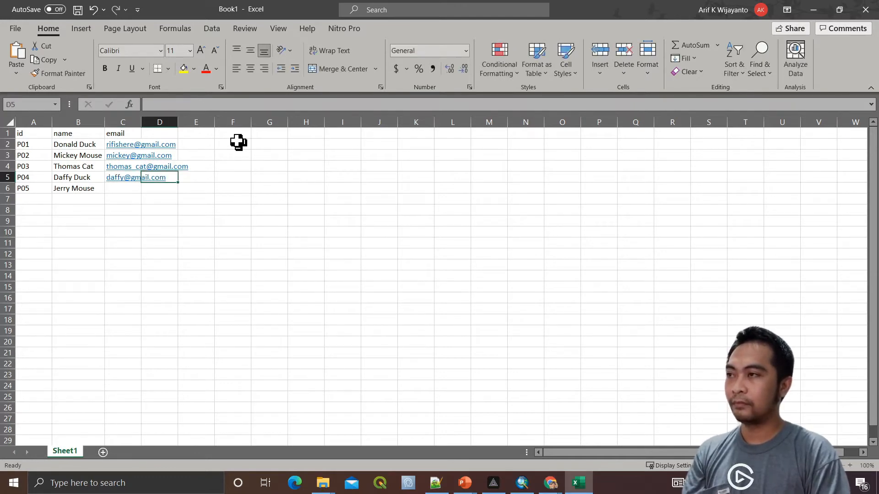
key("Right")
key("Down")
key("Left")
key("Left")
key("Left")
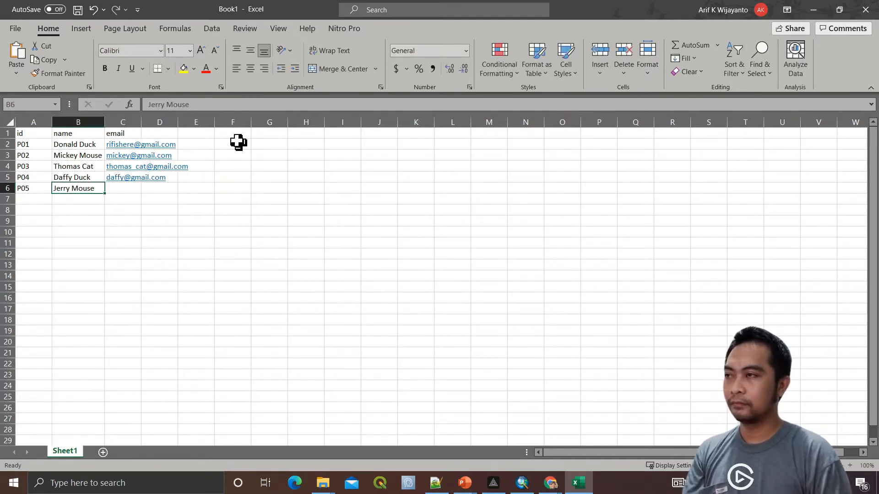
key("Right")
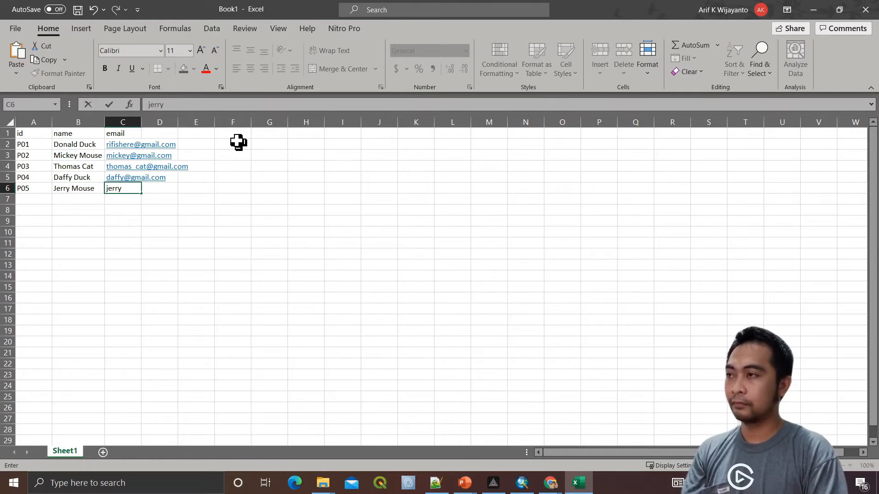
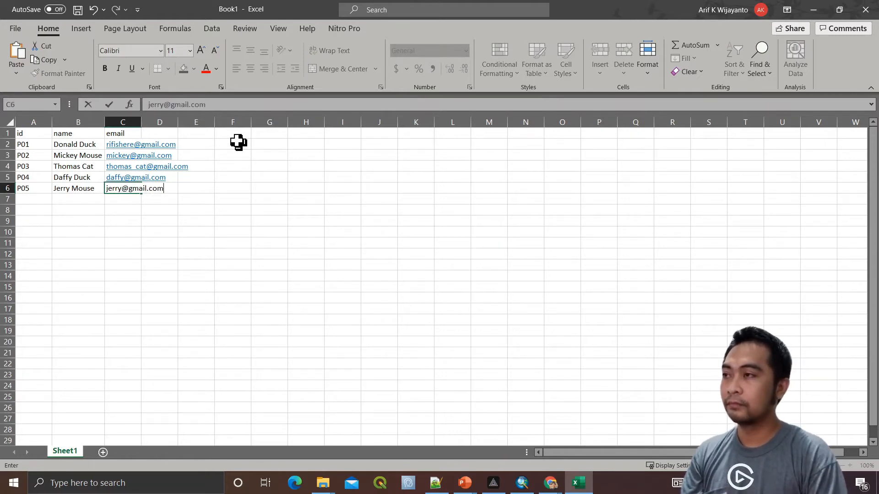
key("Return")
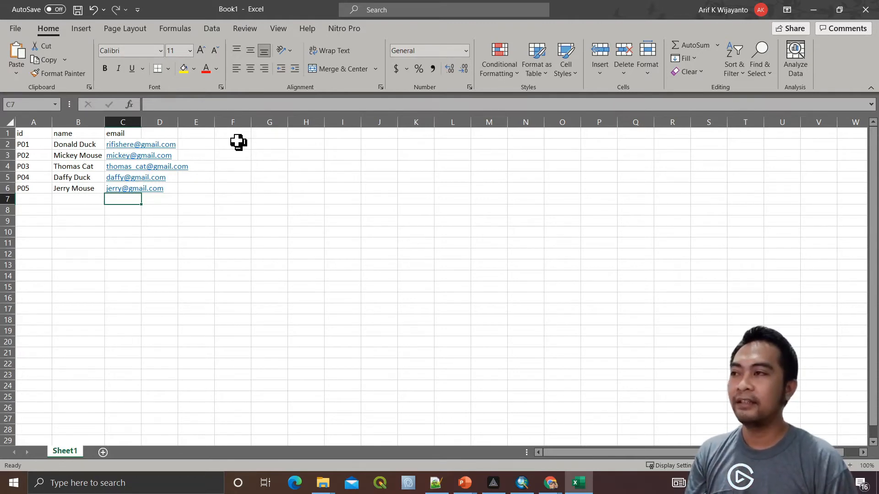
key("Up")
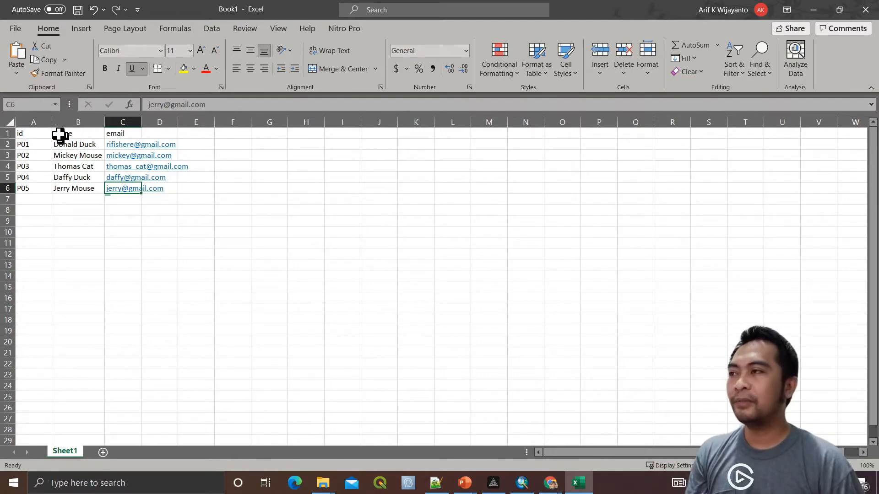
left_click(35, 136)
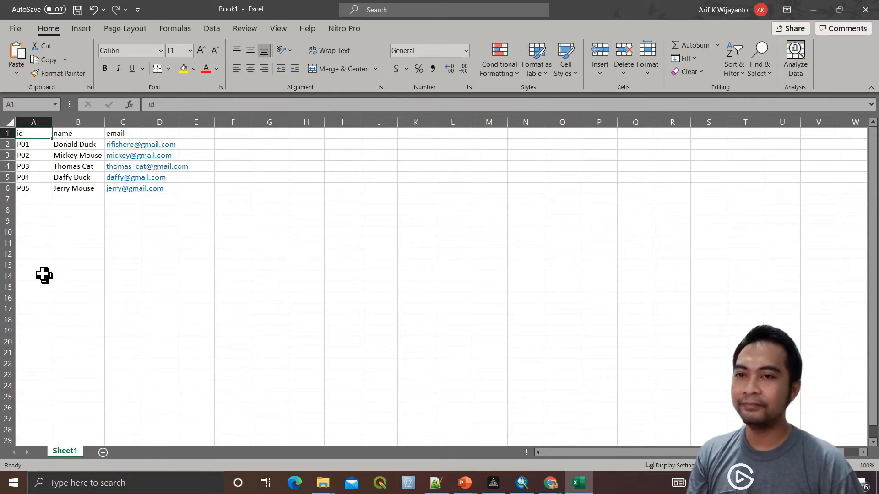
left_click(36, 148)
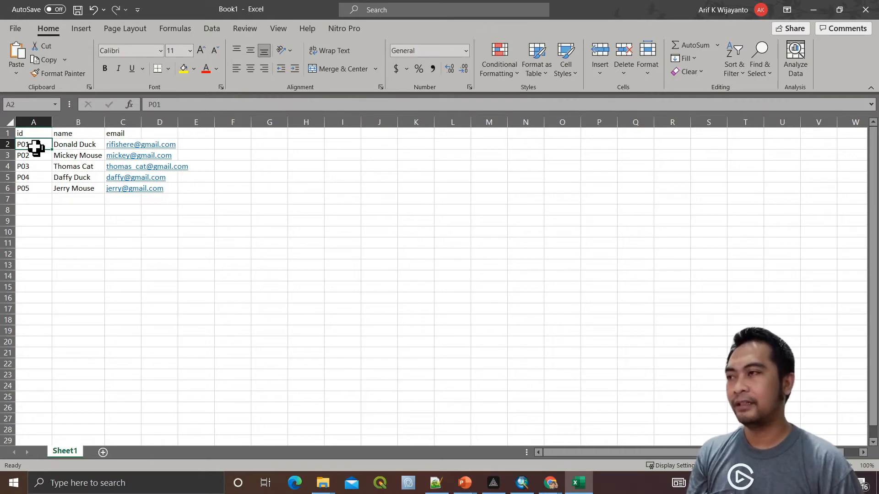
left_click(204, 213)
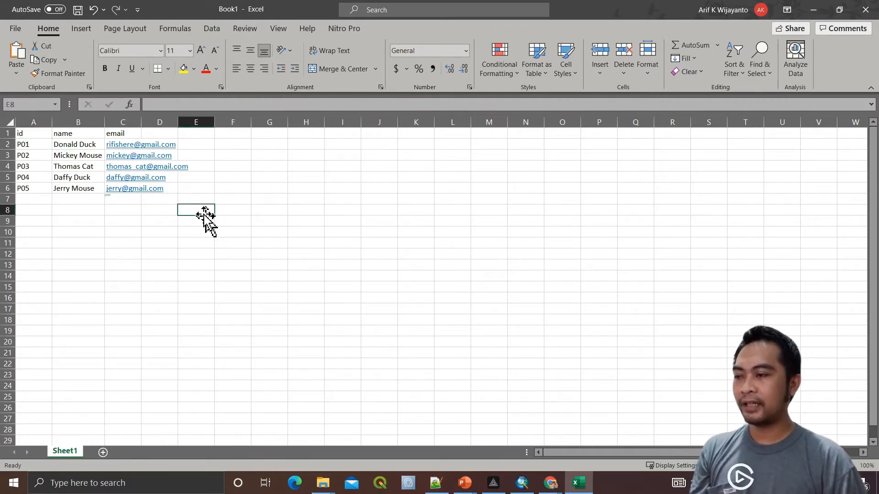
Start Save As and create a new 'coba sertifikat' folder under DATA (D:)\AKW
key("ctrl+s")
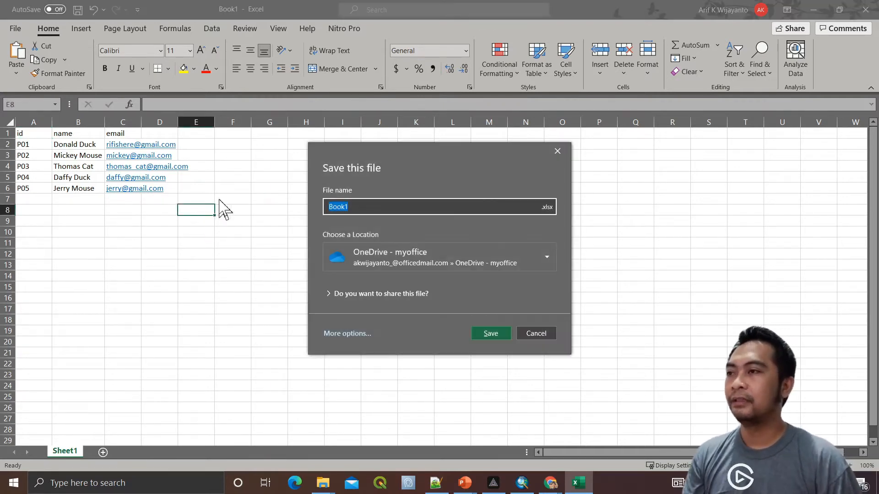
left_click(349, 333)
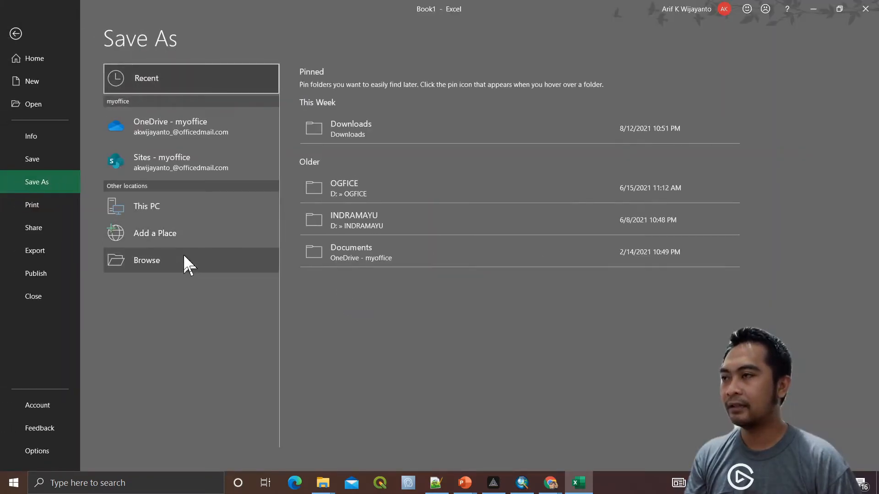
left_click(183, 257)
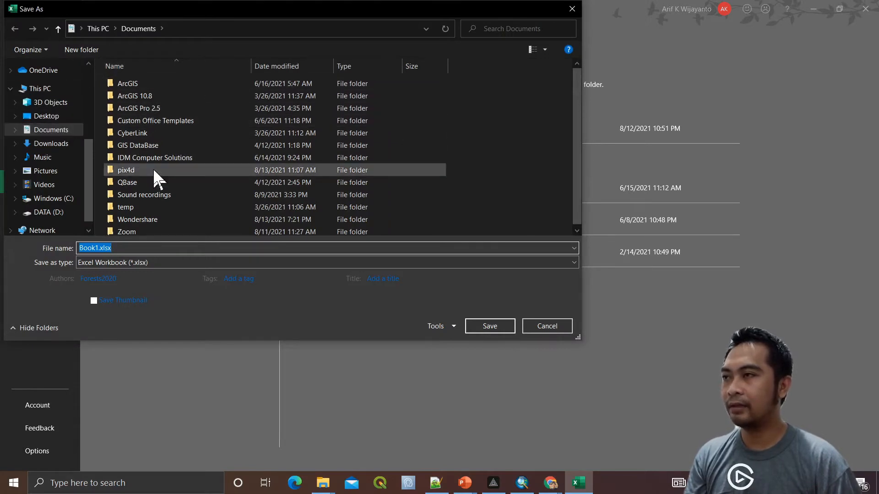
left_click(53, 213)
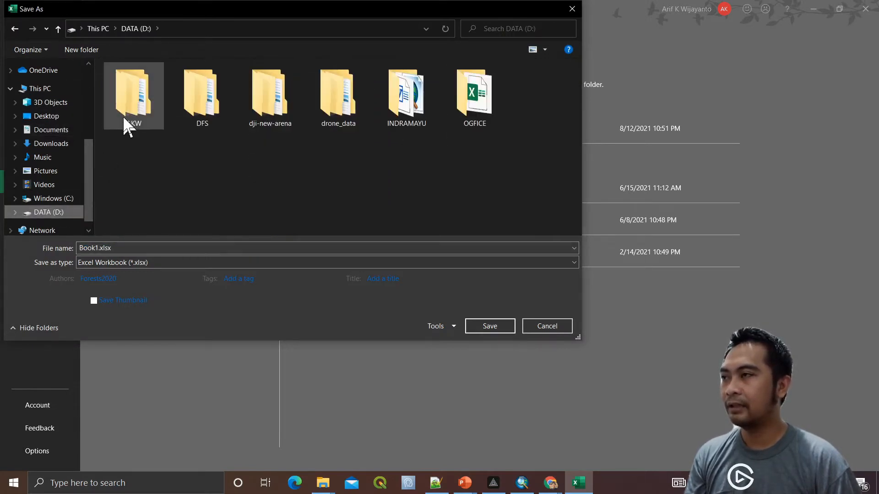
double_click(128, 121)
right_click(149, 166)
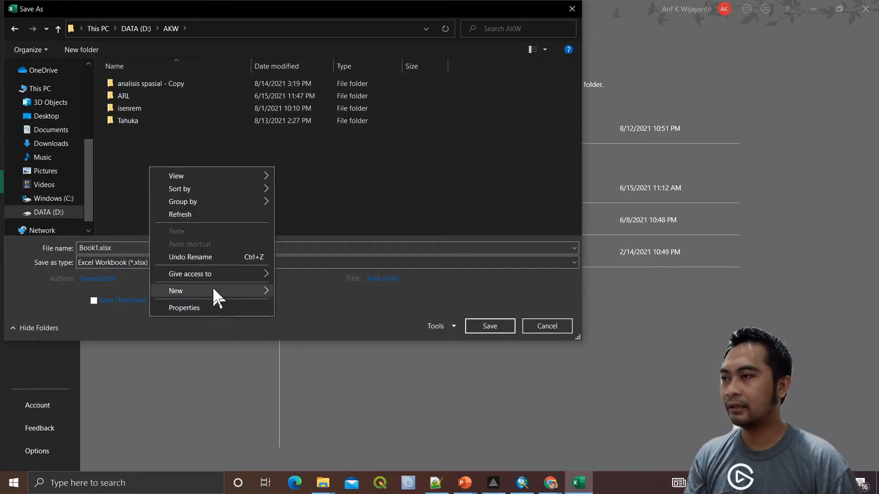
mouse_move(214, 291)
left_click(310, 287)
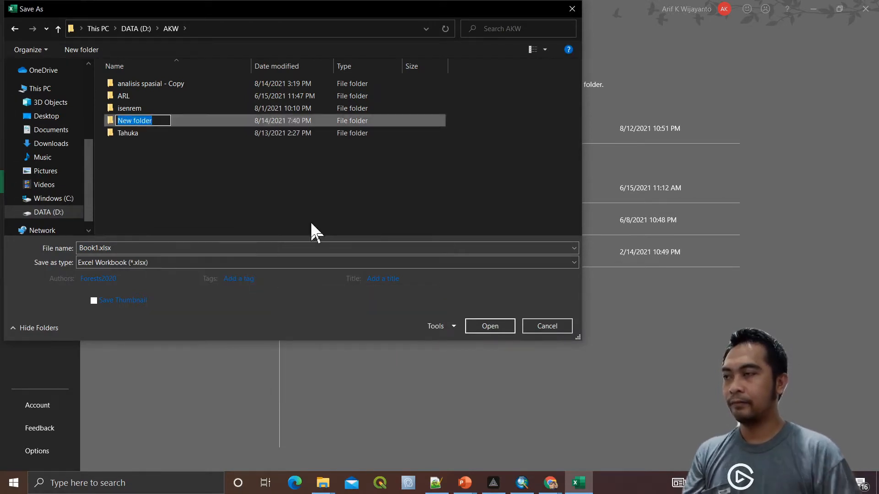
type("coba ser")
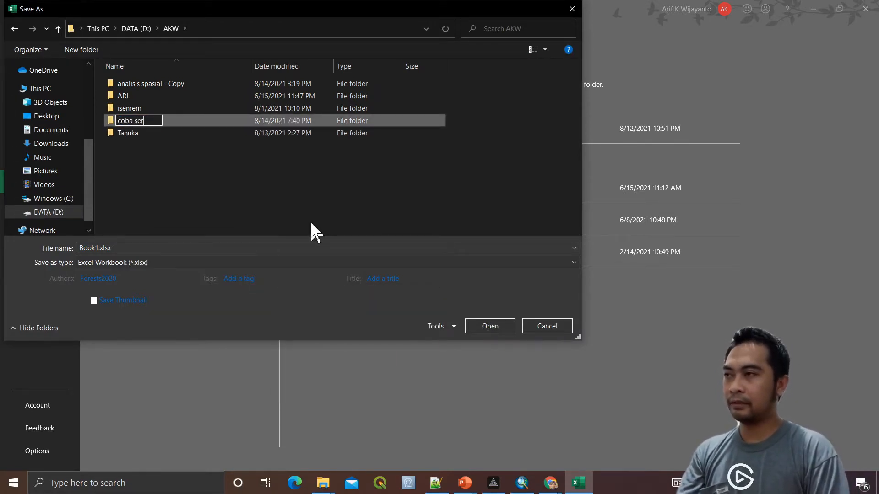
type("tifikat")
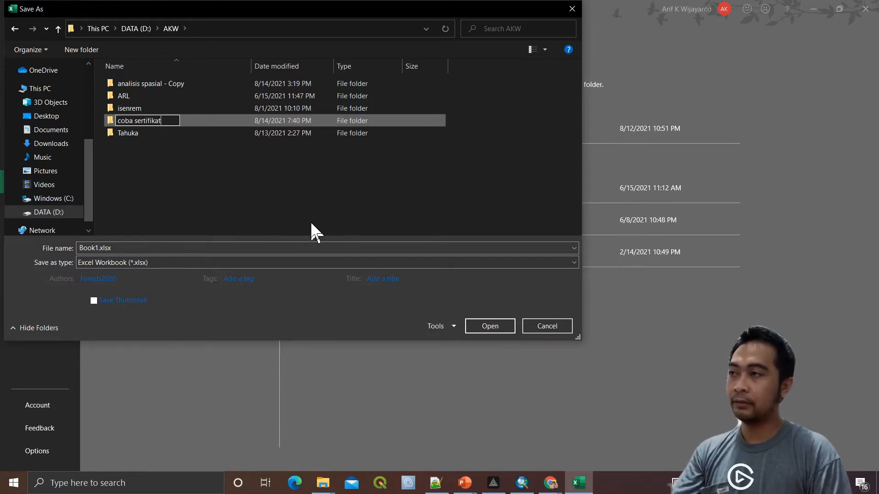
key("Return")
key("Return")
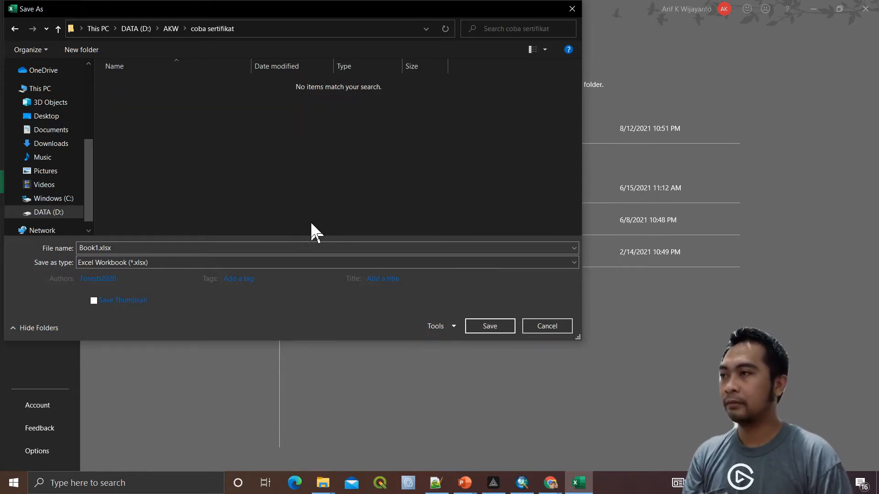
Save the workbook in that folder as database-peserta.xlsx
double_click(320, 248)
type("database-")
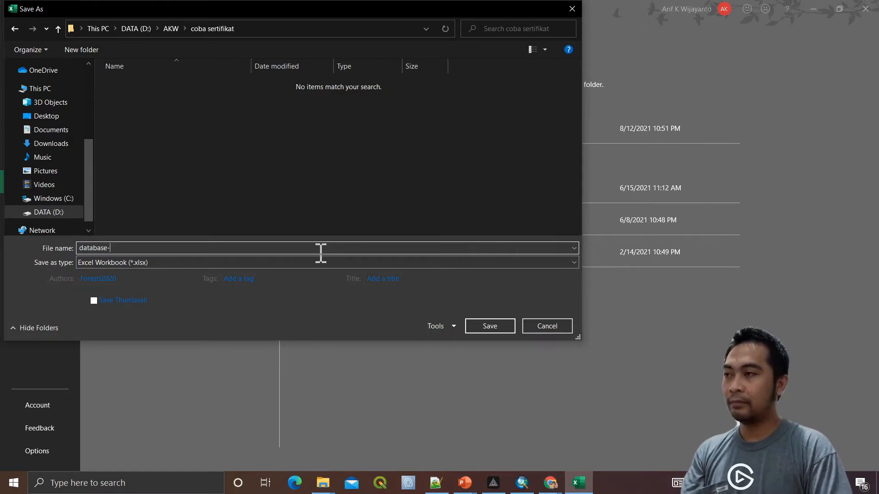
type("peserta")
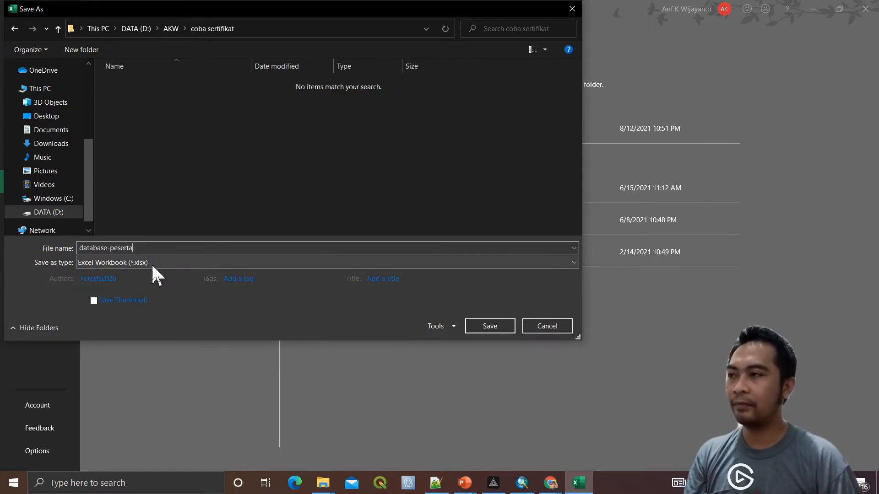
left_click(501, 325)
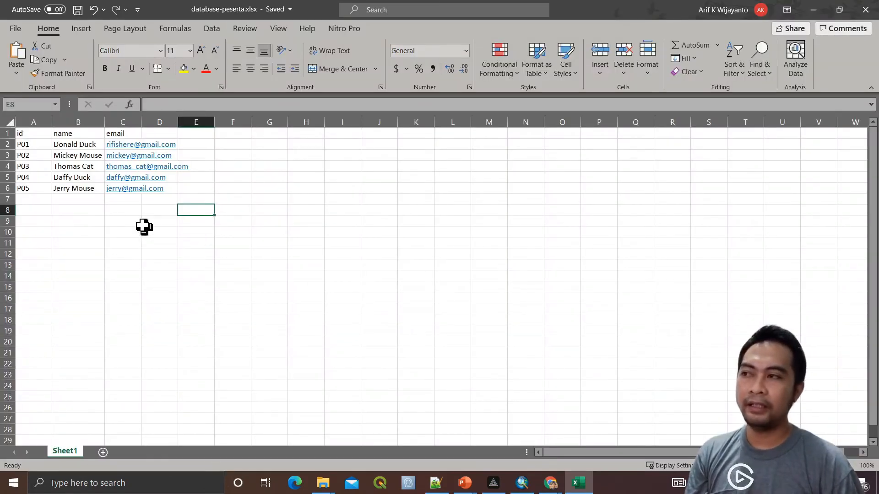
left_click(110, 224)
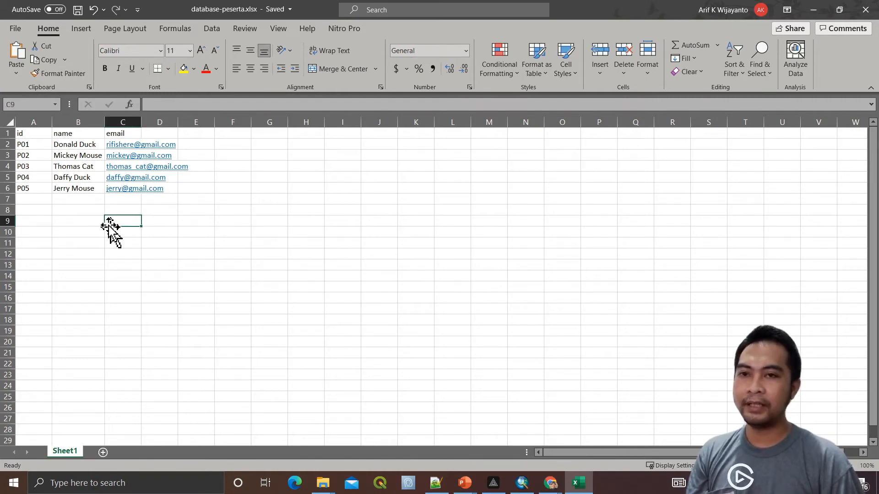
left_click(87, 200)
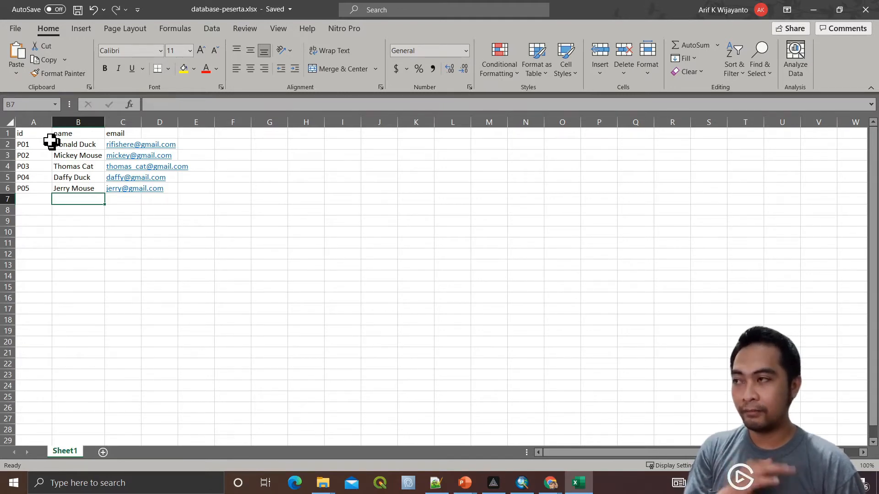
left_click(68, 136)
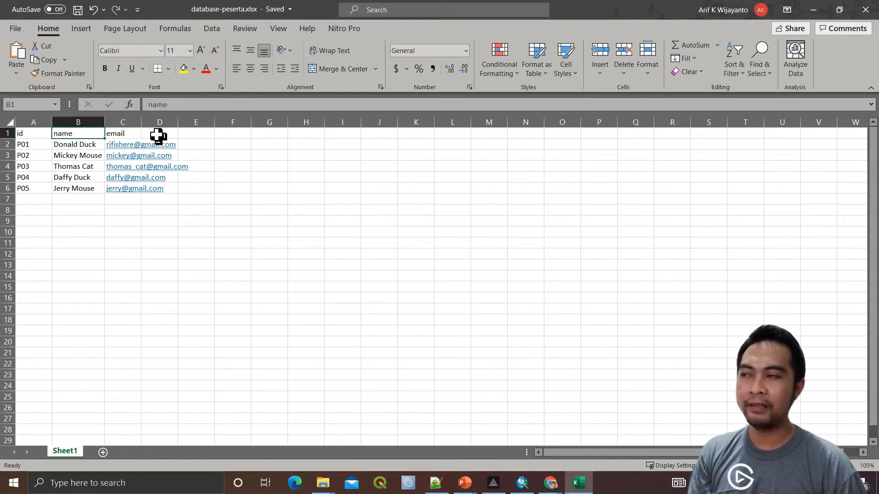
AutoFit column C to the full email addresses and minimize the Excel window
double_click(141, 121)
left_click(267, 231)
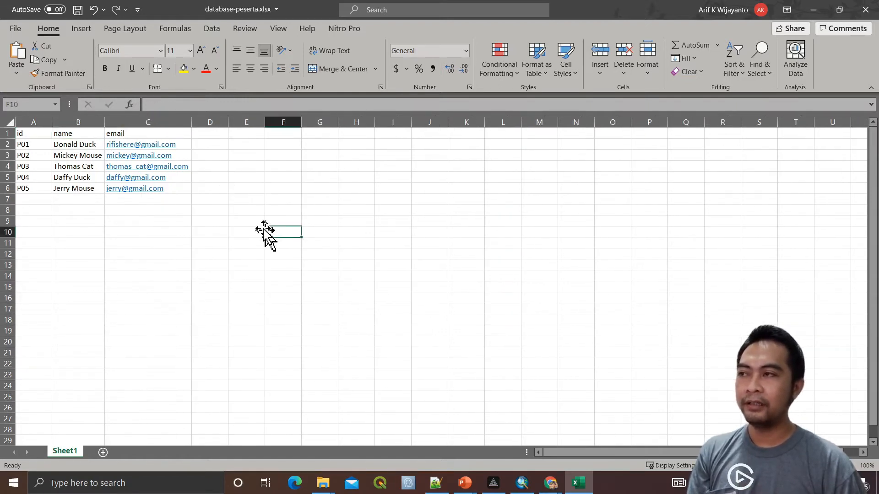
left_click(165, 232)
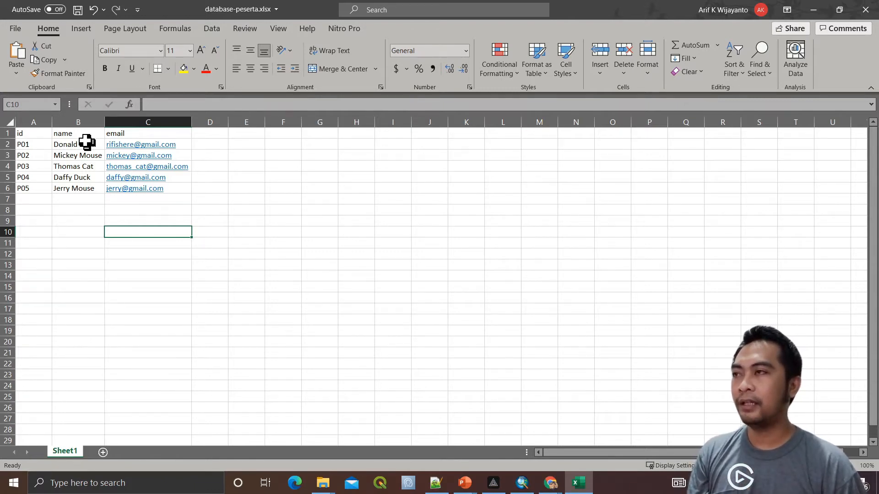
left_click(288, 219)
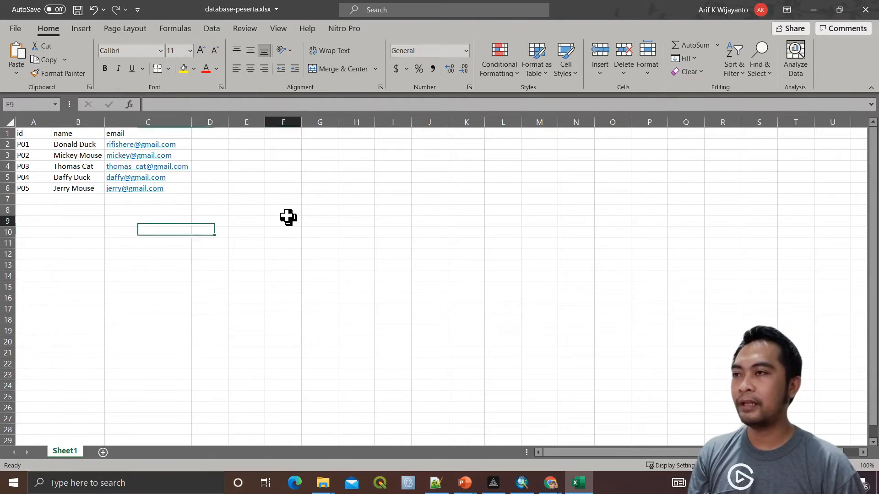
left_click(813, 10)
Switch to the flat-mosaic-certificate-template folder and open 5774311.jpg in Photos
mouse_move(323, 482)
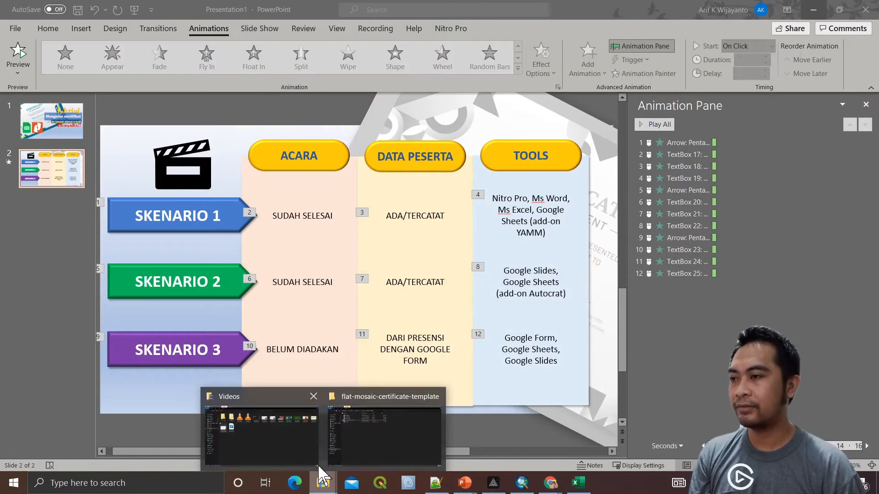
left_click(398, 438)
left_click(187, 190)
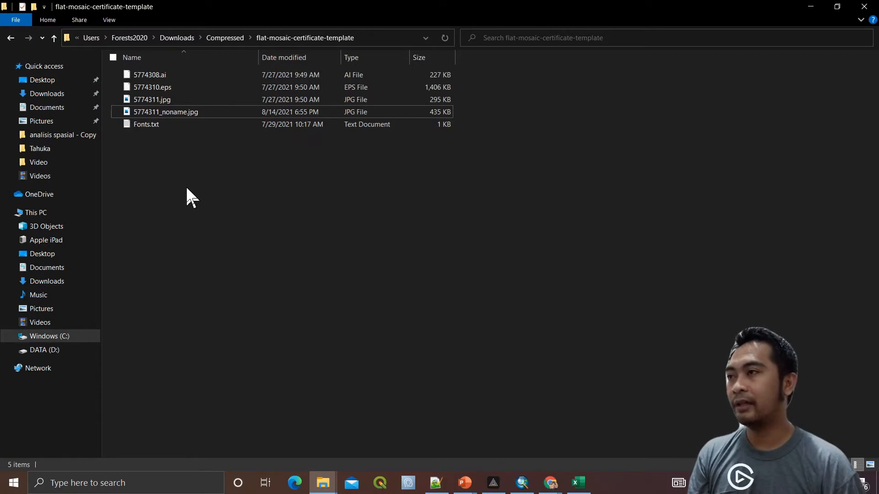
mouse_move(179, 120)
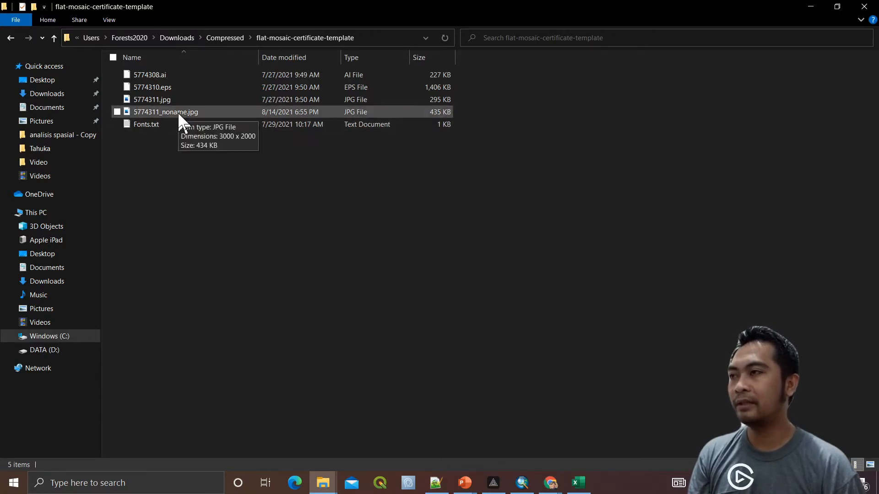
left_click(182, 102)
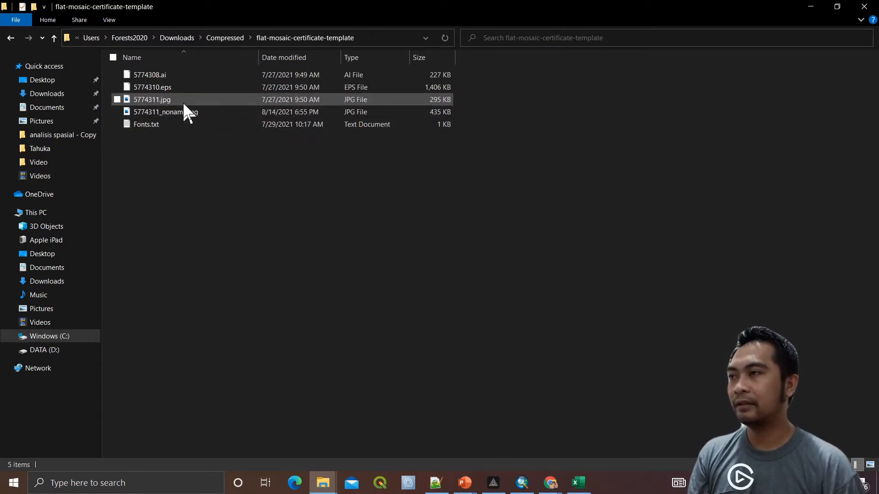
double_click(183, 101)
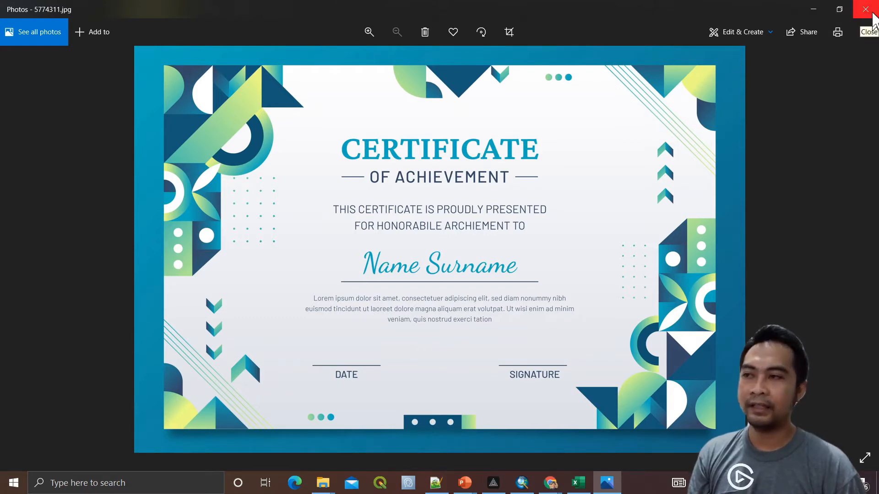
Close 5774311.jpg, view 5774311_noname.jpg instead, then close Photos
left_click(873, 14)
double_click(199, 111)
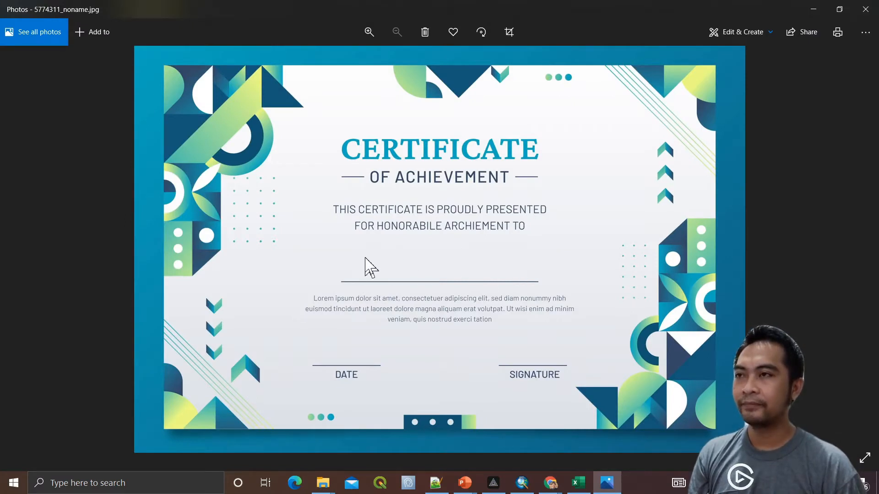
left_click(865, 9)
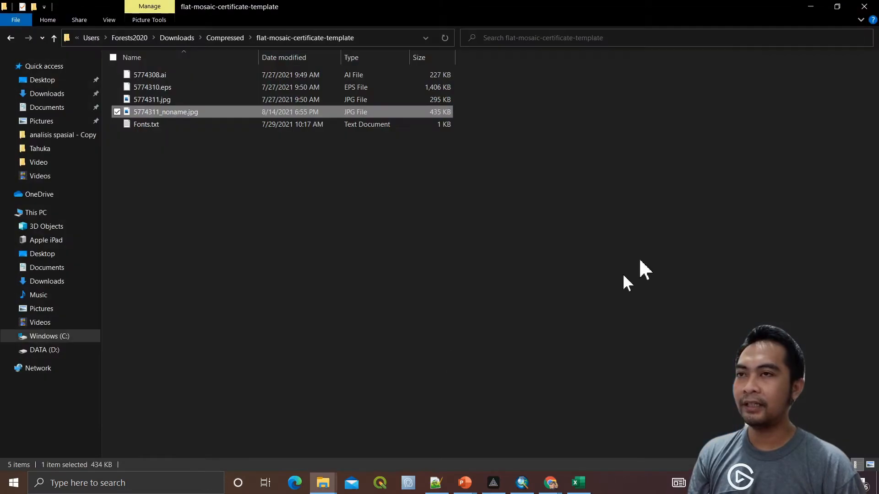
Launch Word and create a new blank document
left_click(142, 484)
type("word")
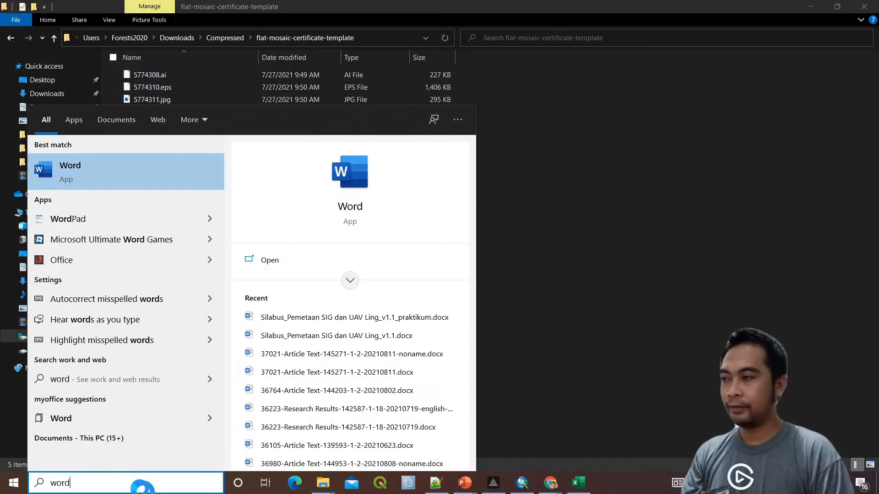
key("Return")
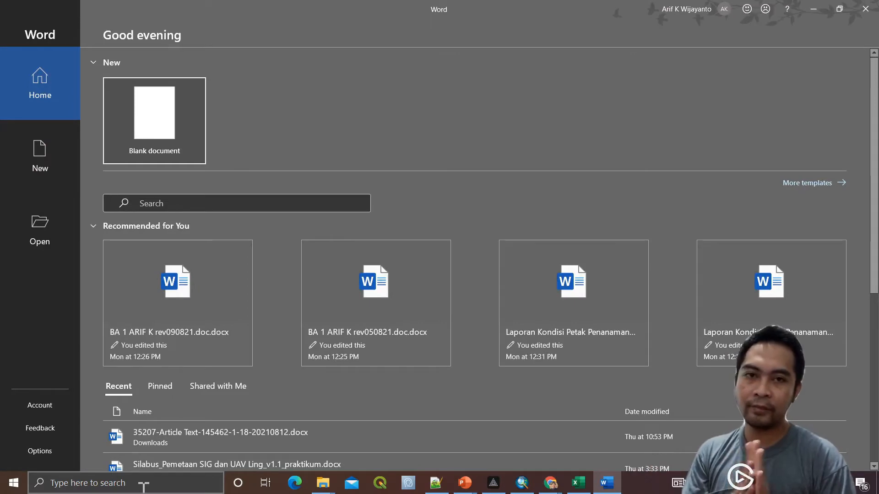
left_click(160, 121)
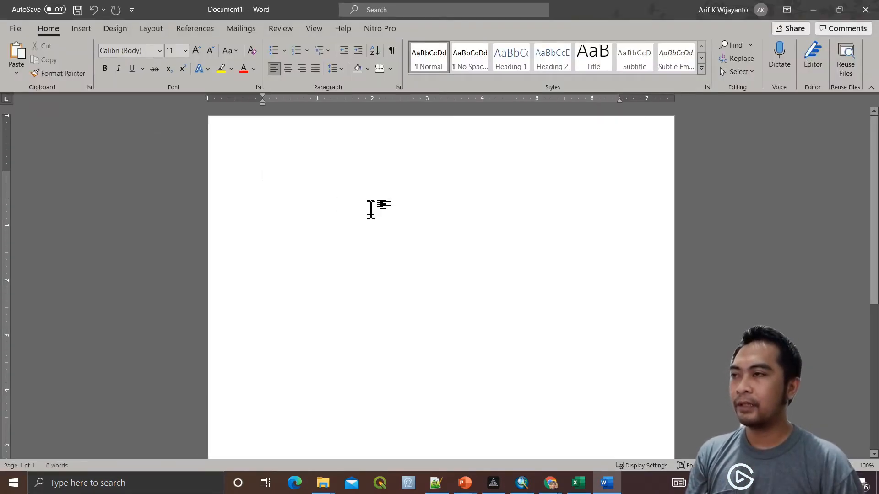
Set Document1 to A4 paper in landscape orientation
left_click(149, 29)
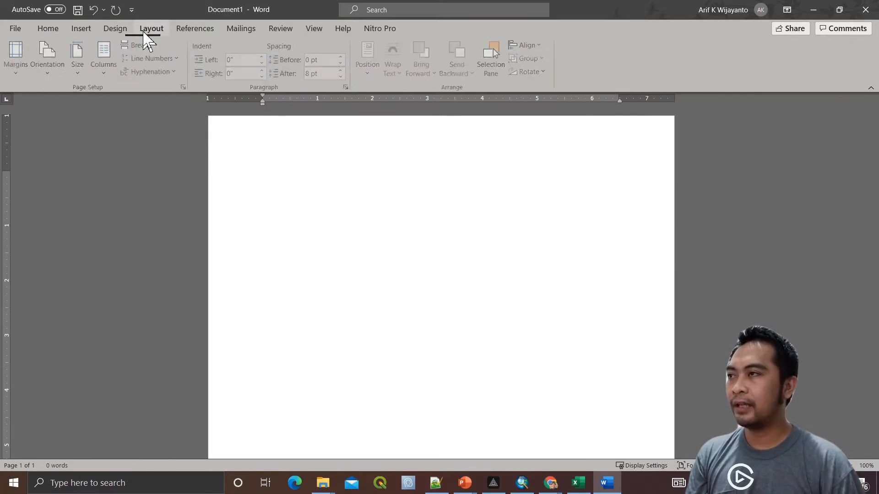
left_click(87, 73)
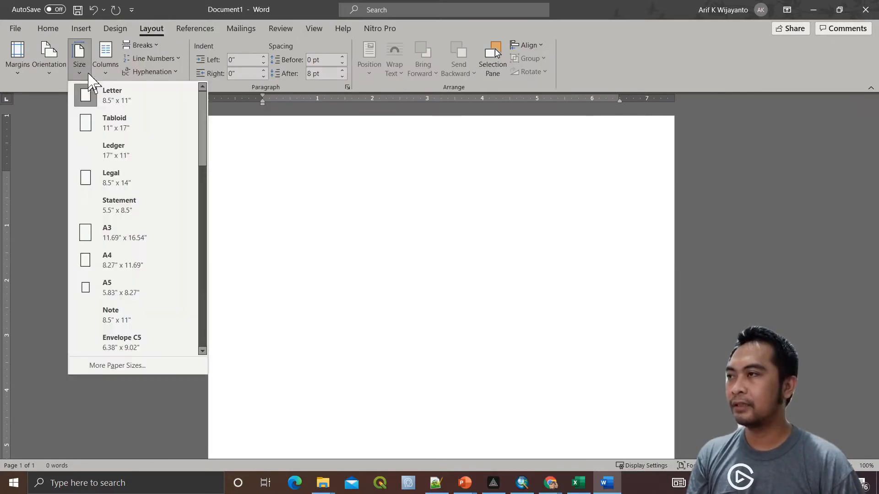
left_click(139, 266)
left_click(54, 74)
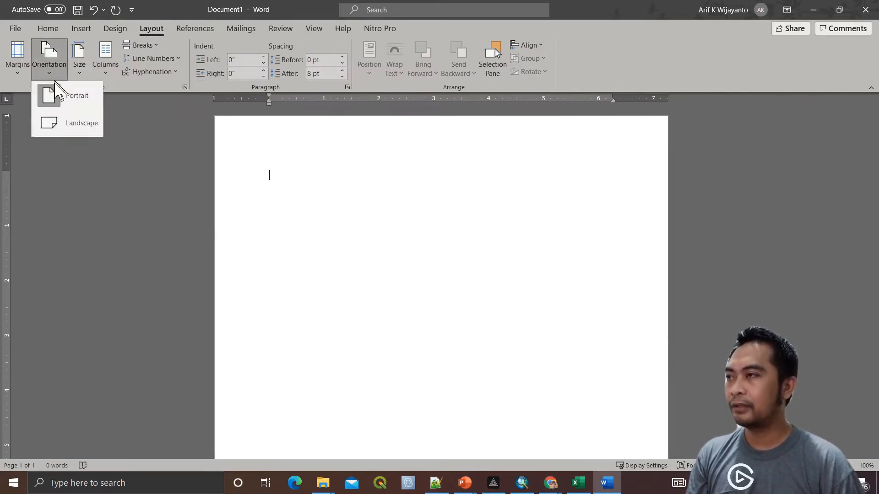
left_click(70, 122)
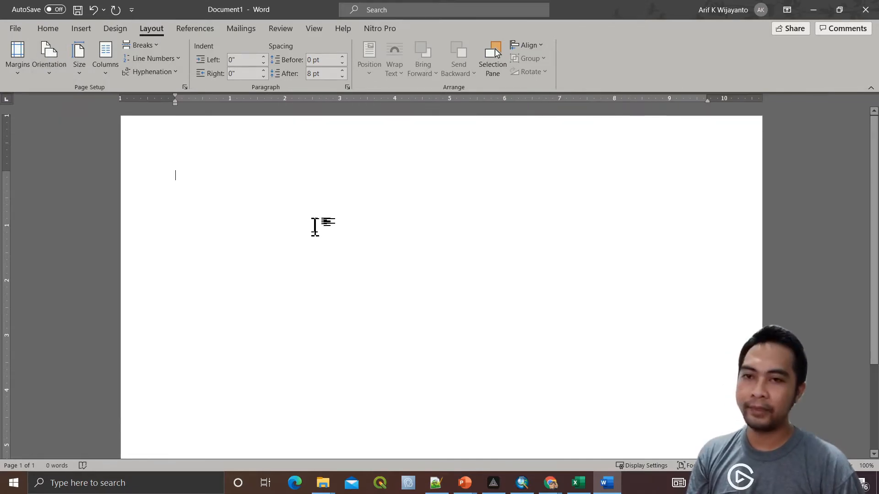
key("alt+Tab")
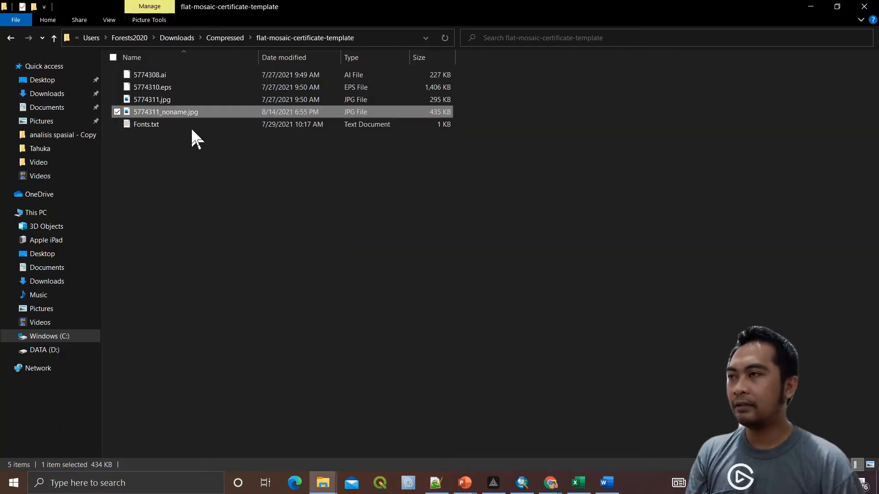
Copy 5774311_noname.jpg from the template folder and return to Word
right_click(202, 113)
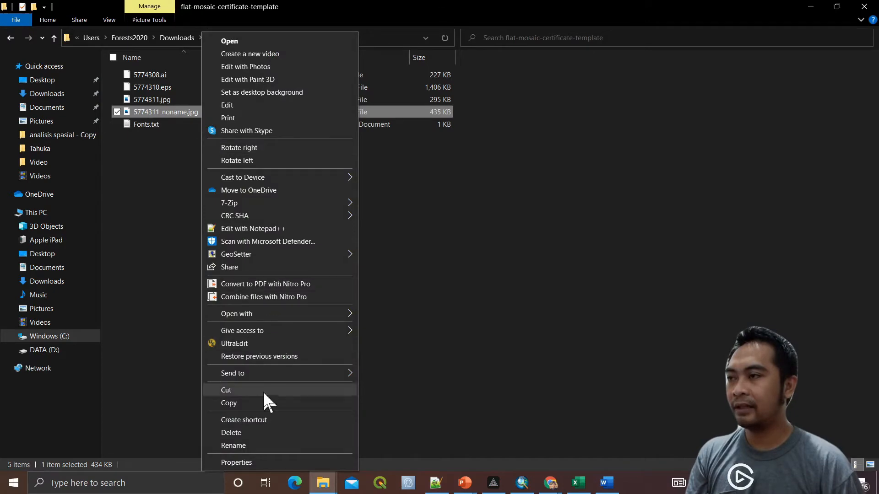
left_click(250, 403)
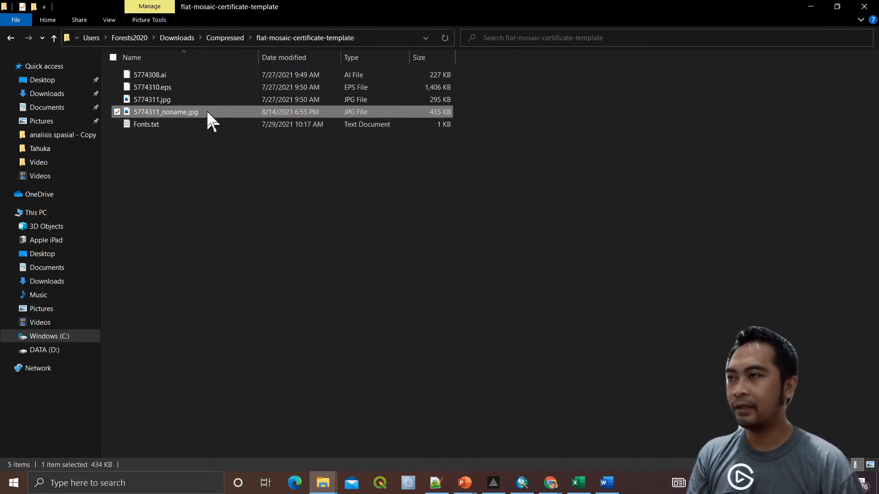
key("alt+Tab")
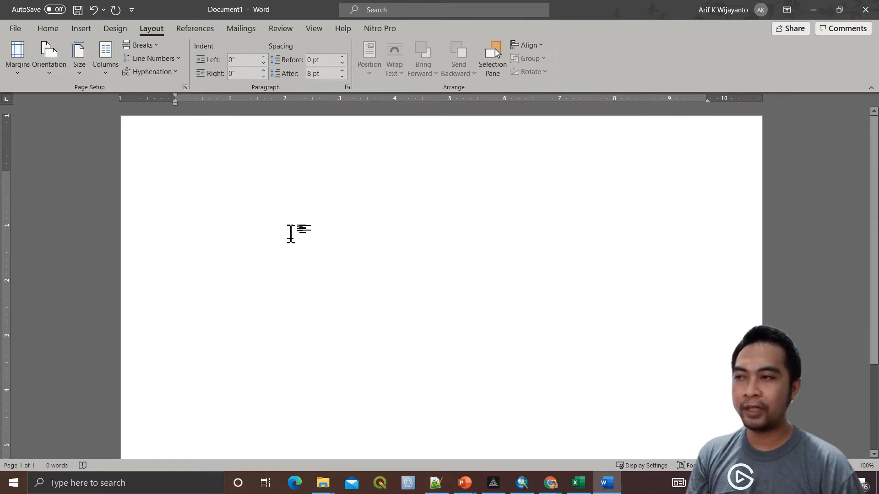
Enter header editing on Document1's landscape page via the top margin
double_click(230, 145)
double_click(238, 221)
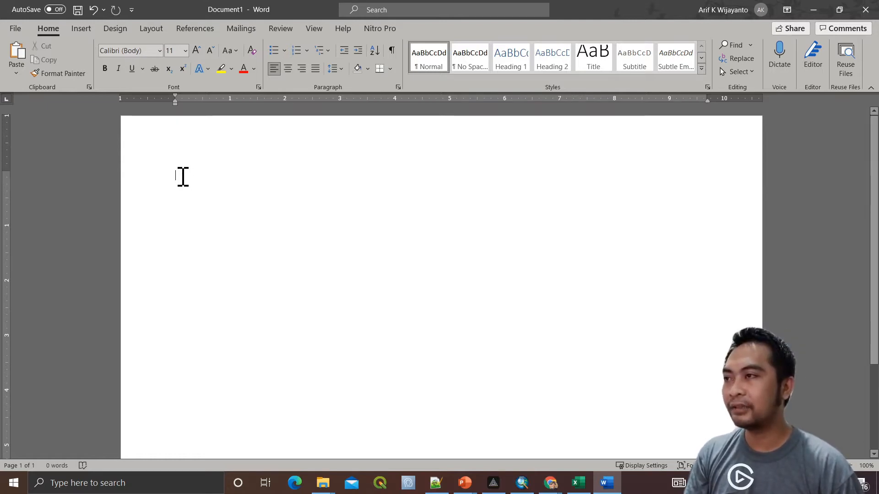
double_click(205, 144)
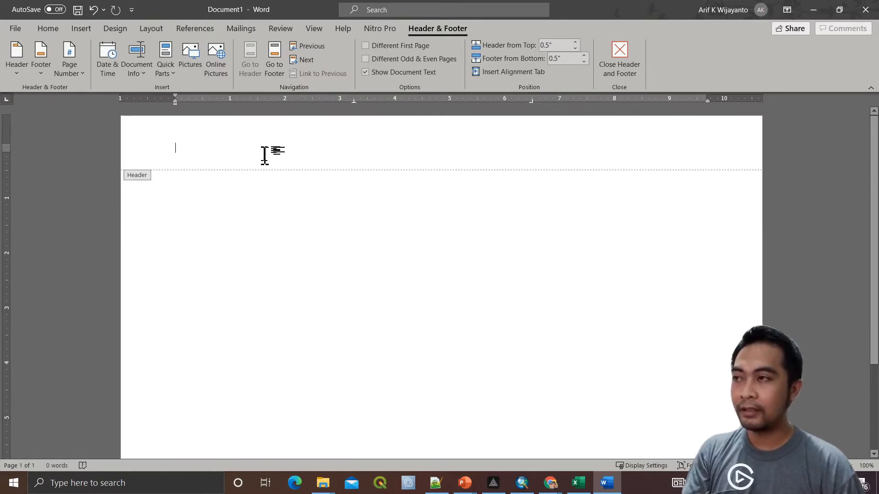
Paste the no-name certificate image into the header and set its wrapping to Behind Text
key("ctrl+v")
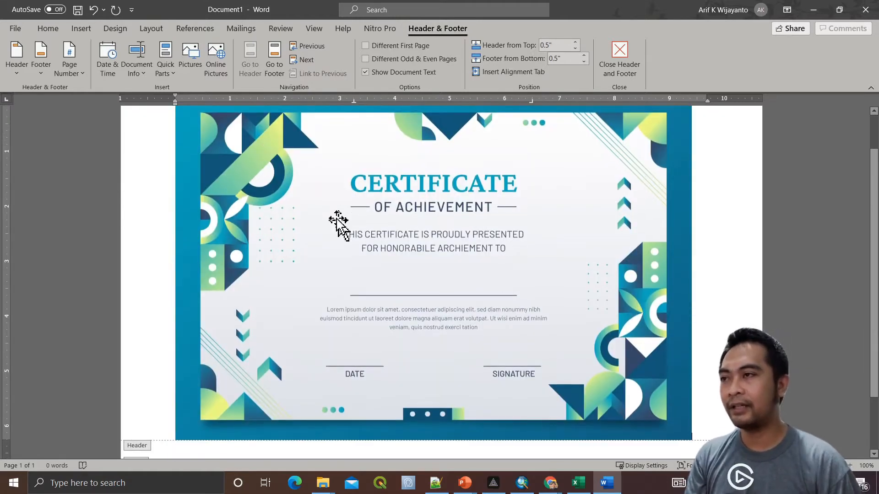
scroll(337, 222, "up", 1)
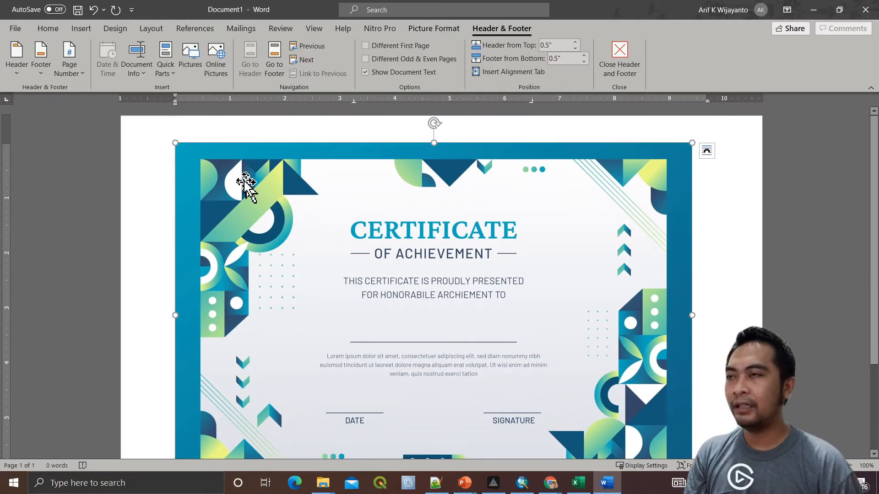
left_click(48, 29)
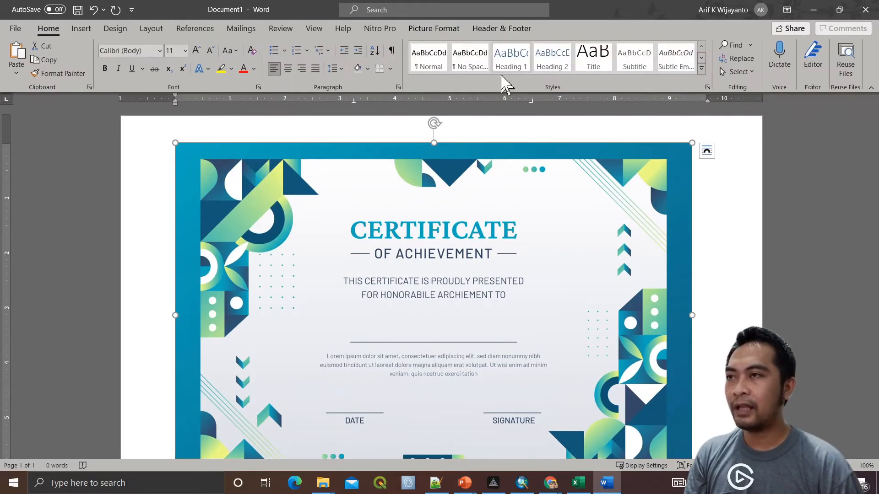
left_click(433, 28)
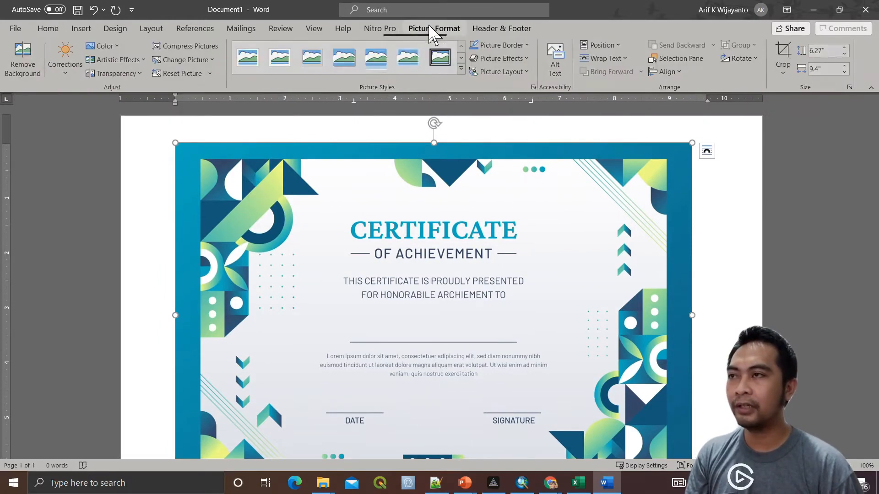
left_click(616, 60)
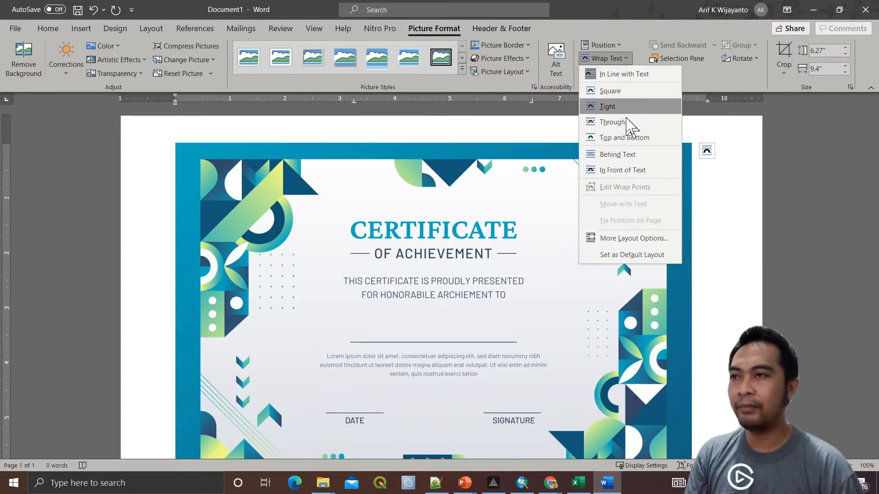
left_click(622, 156)
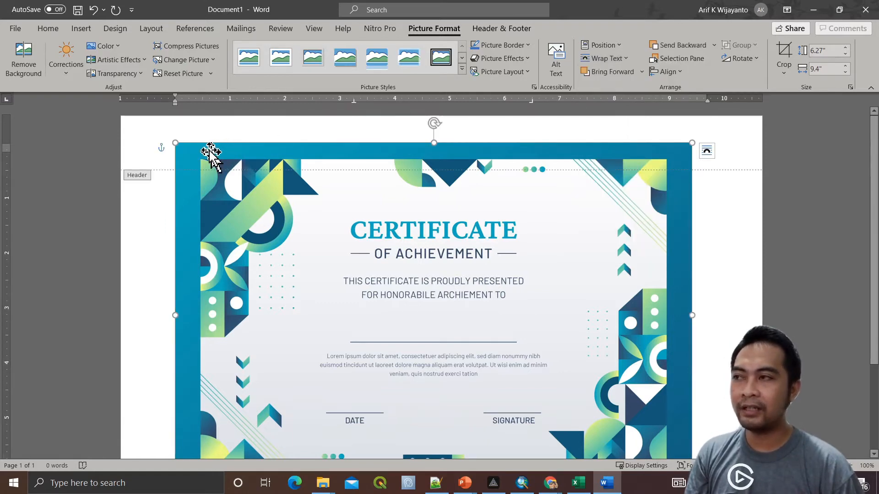
Move the certificate image to the page's top-left corner and stretch it to cover the whole page
left_click_drag(211, 152, 156, 122)
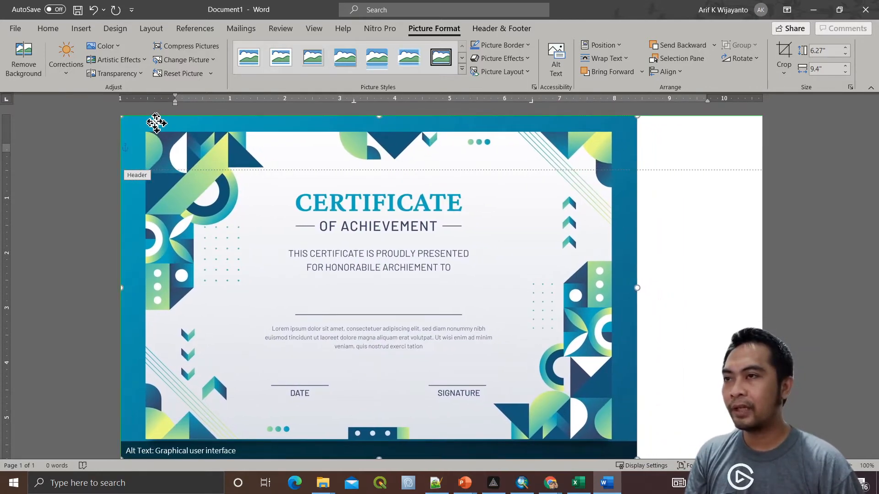
scroll(653, 298, "down", 5)
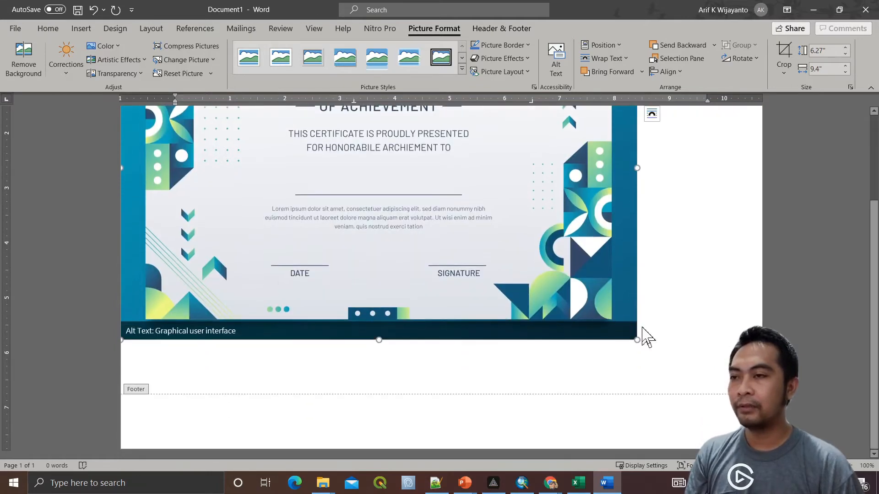
left_click_drag(637, 340, 762, 423)
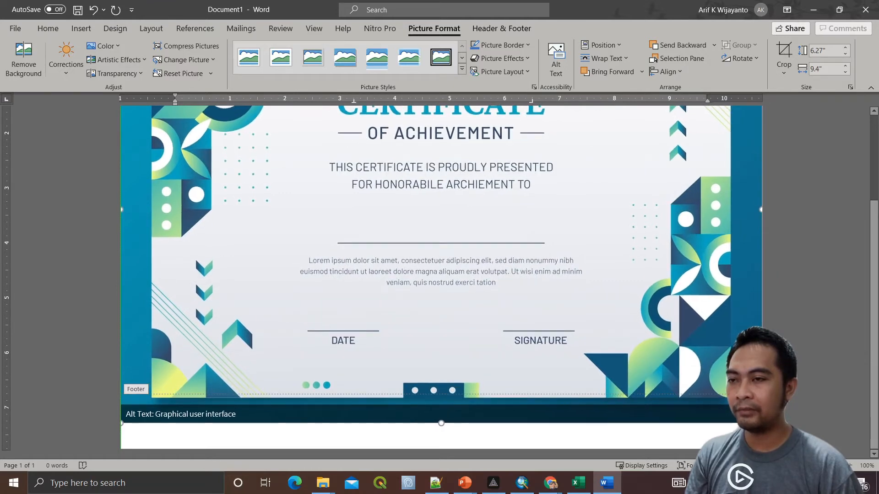
scroll(618, 304, "up", 4)
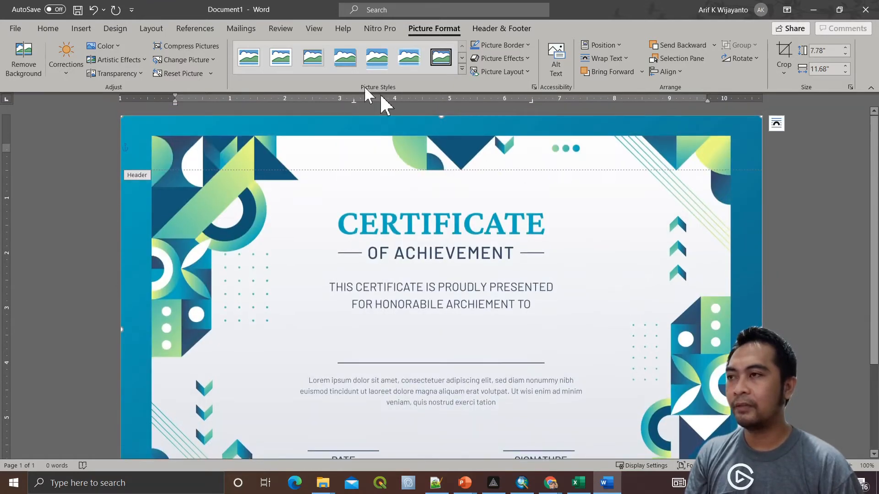
Try the Letter paper size, then undo that change so the original page size stays
left_click(152, 29)
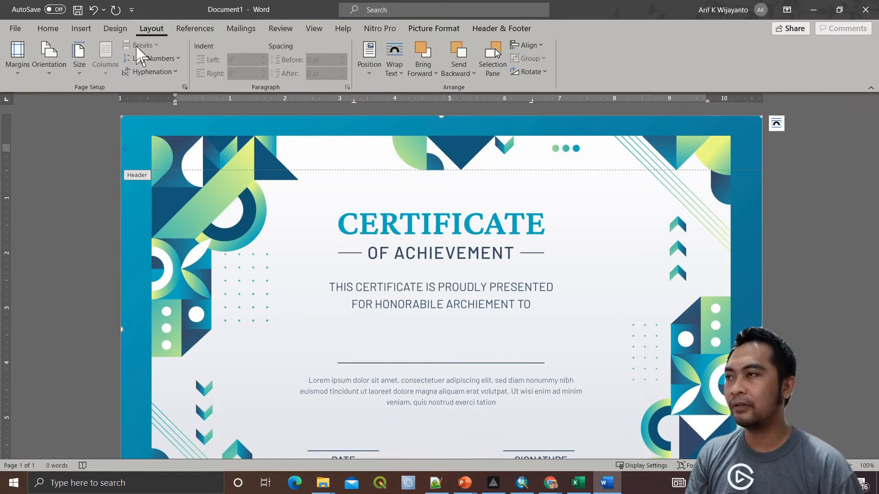
left_click(80, 72)
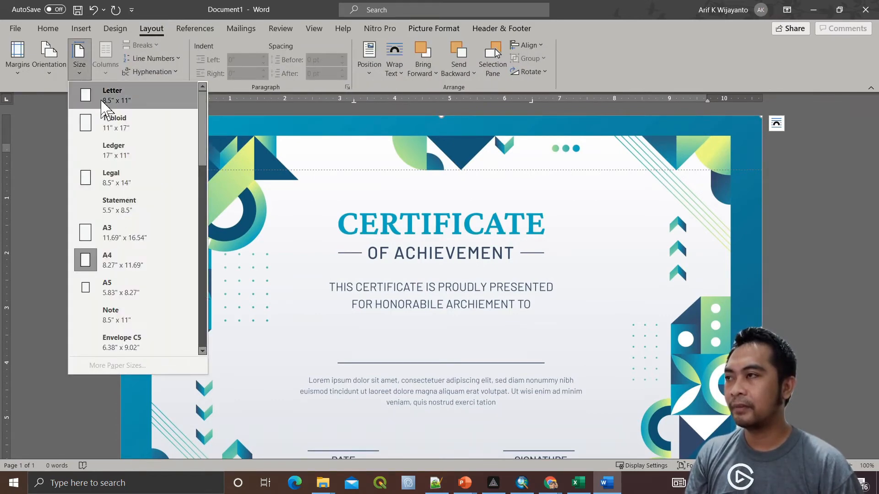
left_click(85, 94)
left_click(425, 145)
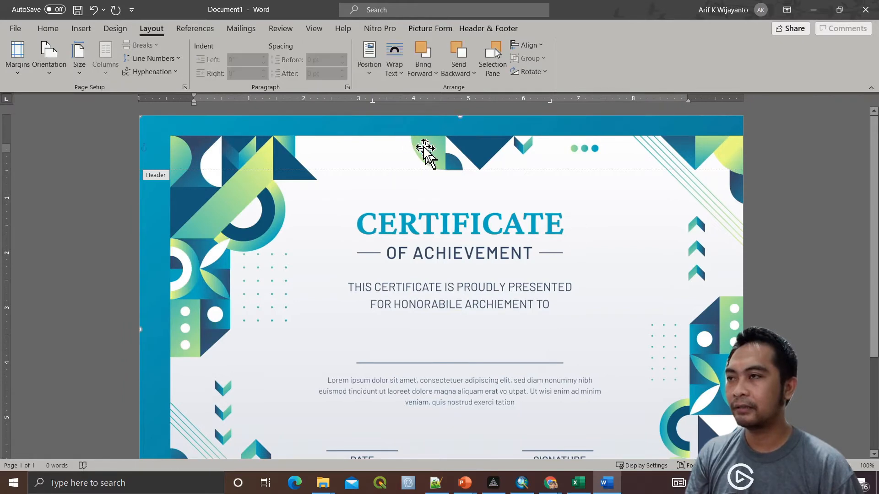
scroll(515, 245, "down", 5)
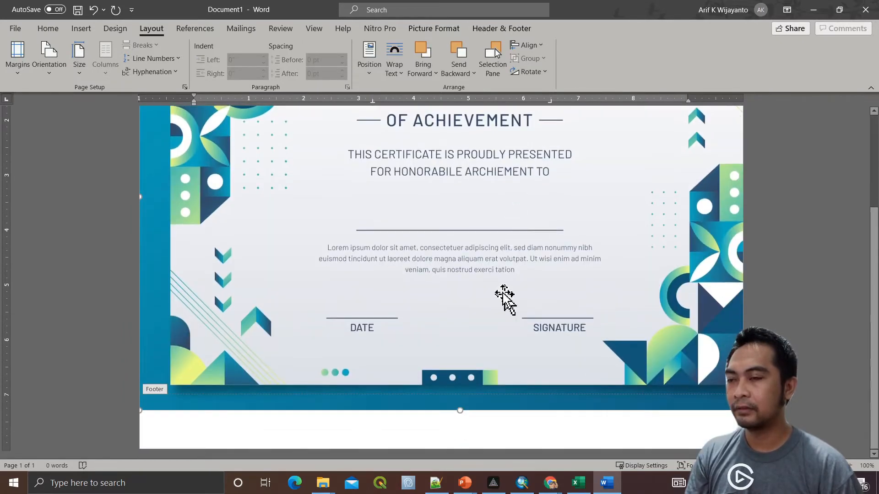
key("ctrl+z")
scroll(514, 240, "down", 3)
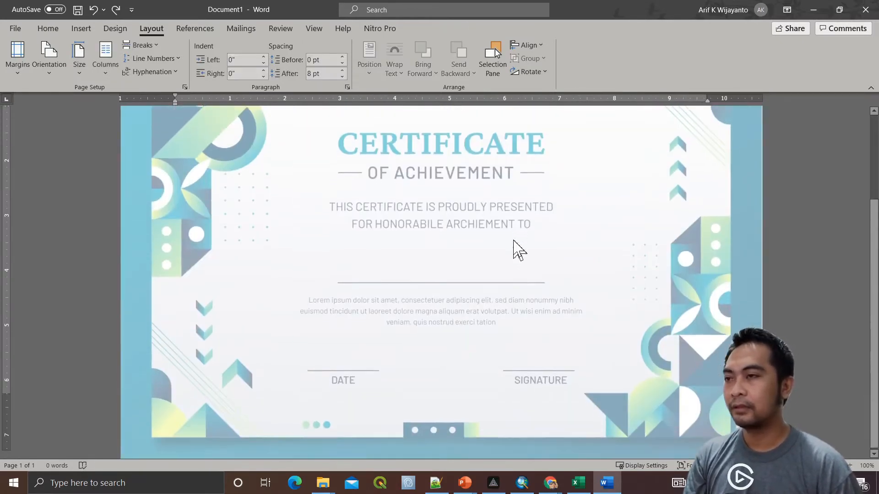
scroll(488, 164, "up", 4)
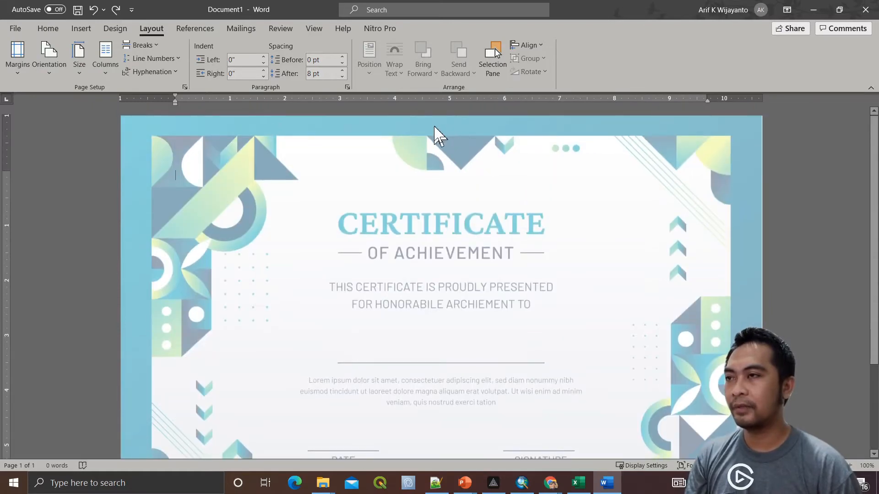
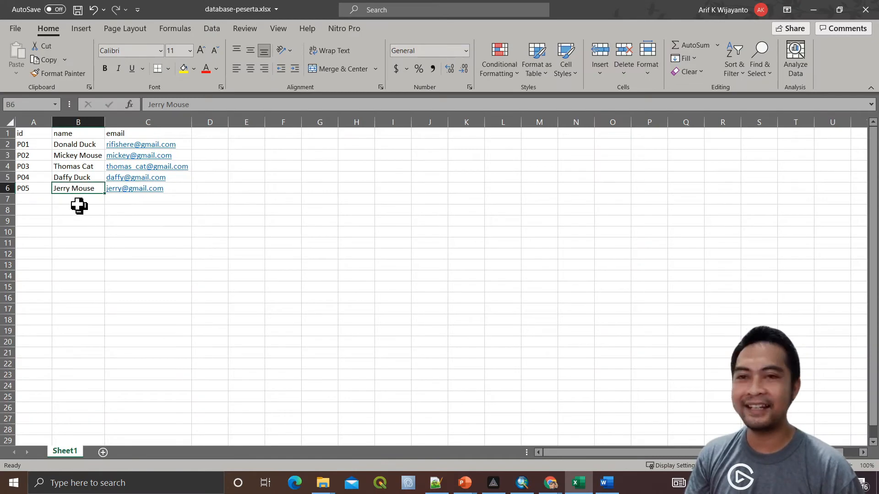
Return to the Word certificate showing the merge preview of recipient record 5
key("alt+Tab")
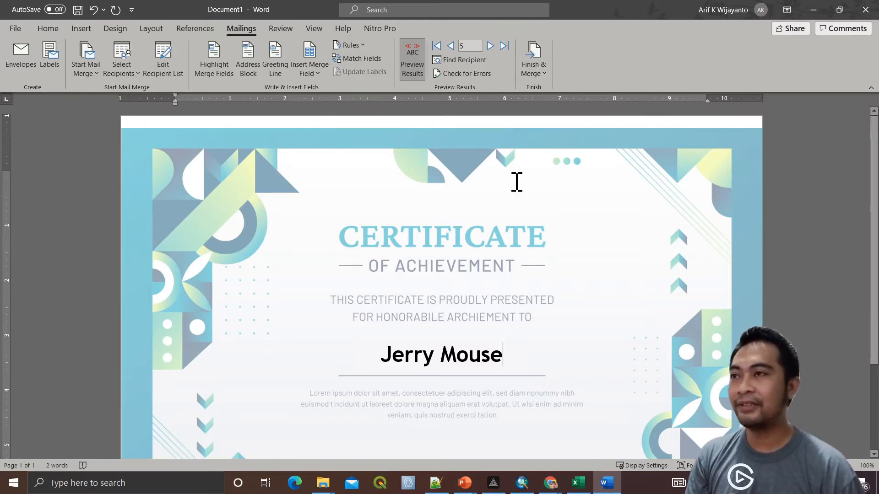
Choose Finish & Merge > Print Documents, try records 1 to 2, then settle on All records
left_click(533, 71)
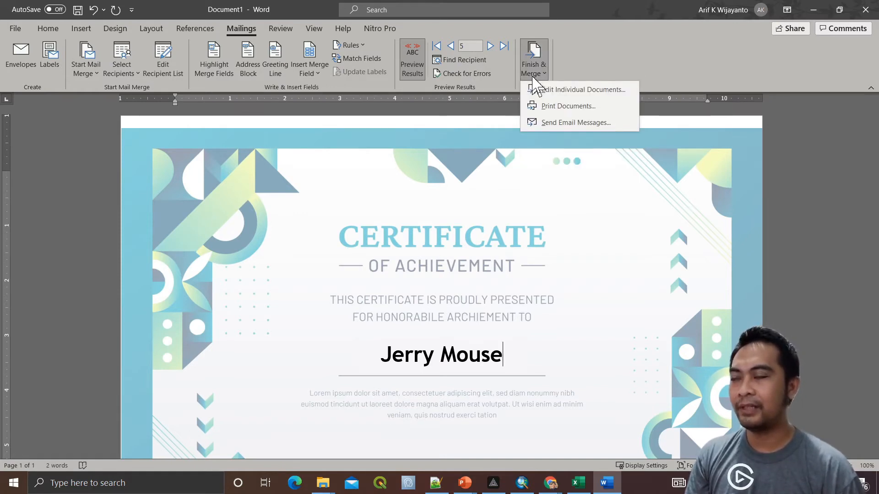
left_click(583, 107)
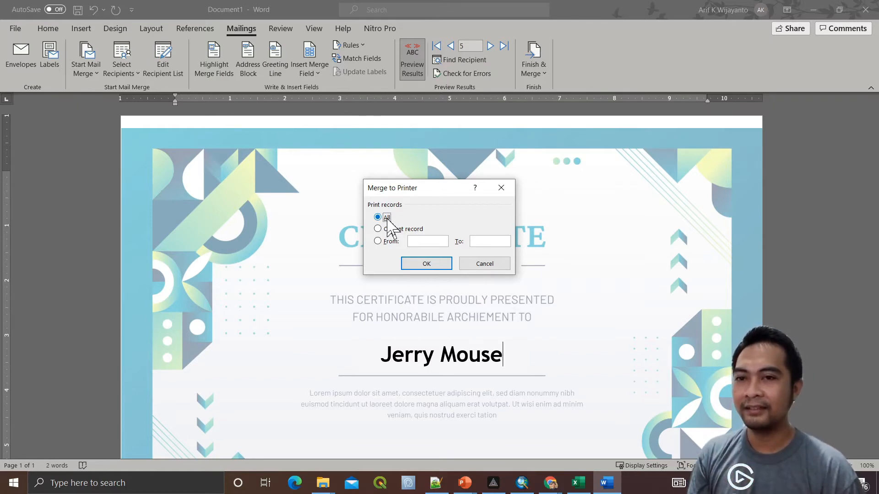
left_click(391, 242)
type("1")
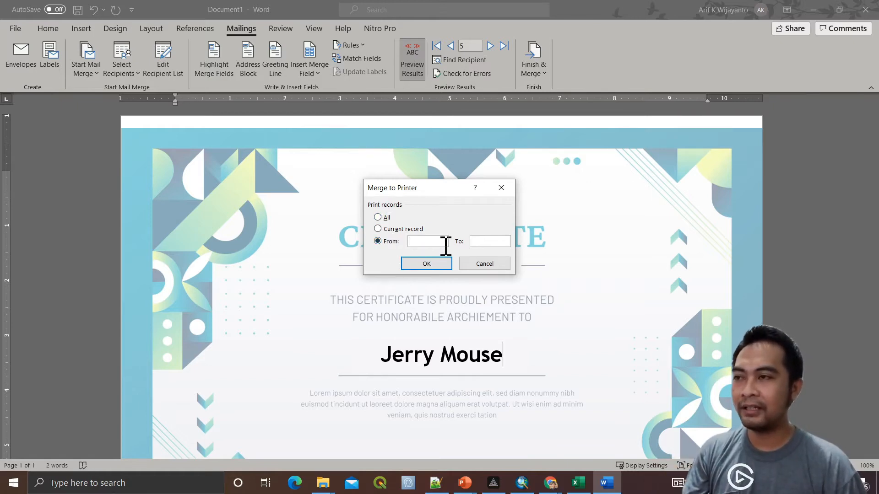
left_click(488, 242)
type("2")
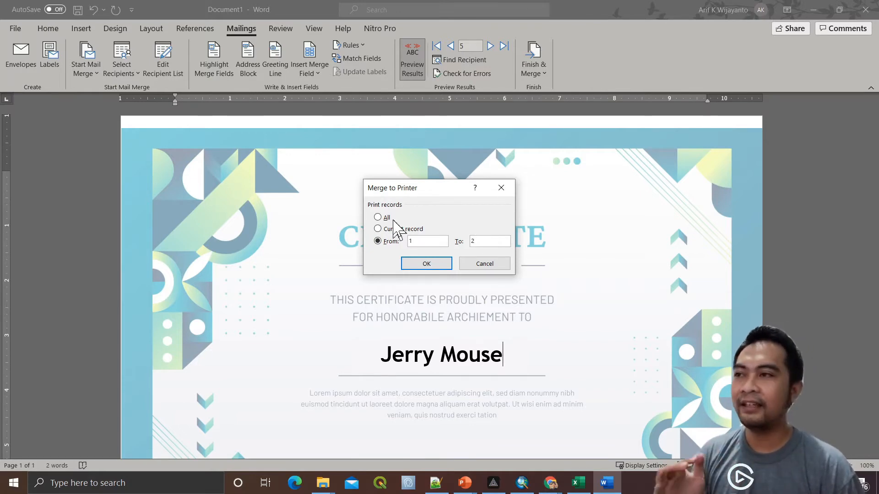
left_click(384, 218)
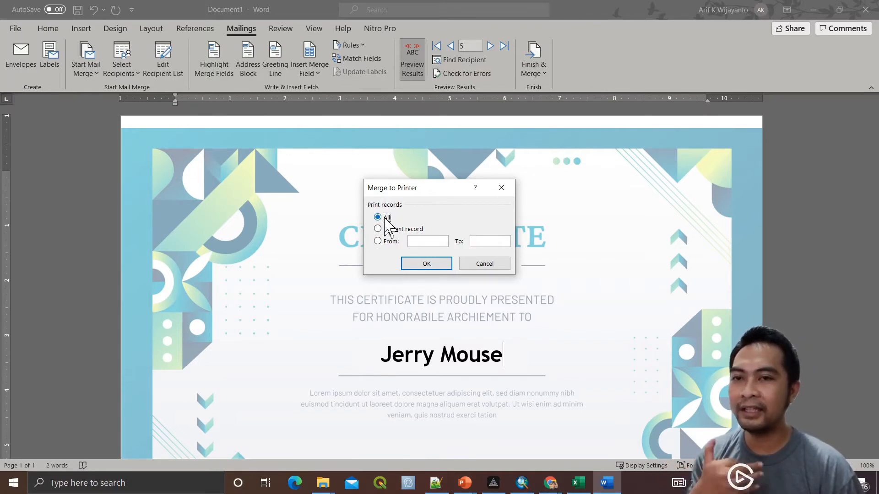
Print all merged certificates to the Nitro PDF Creator printer
left_click(426, 264)
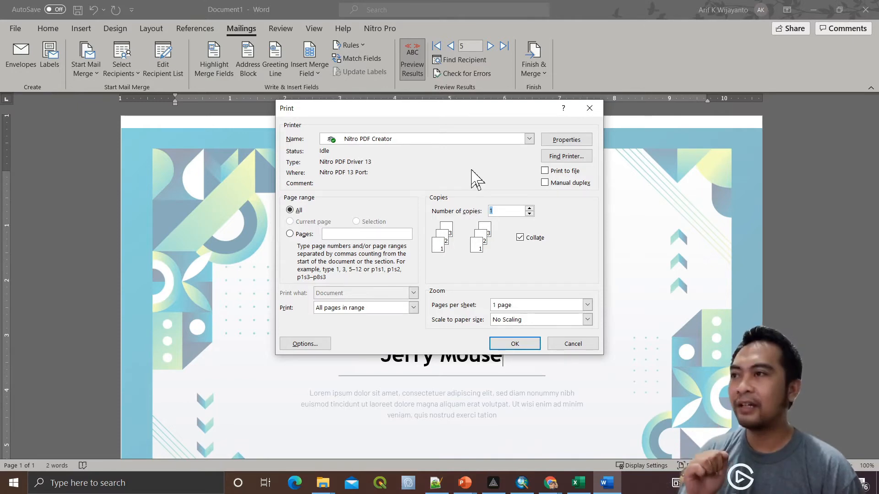
left_click(475, 138)
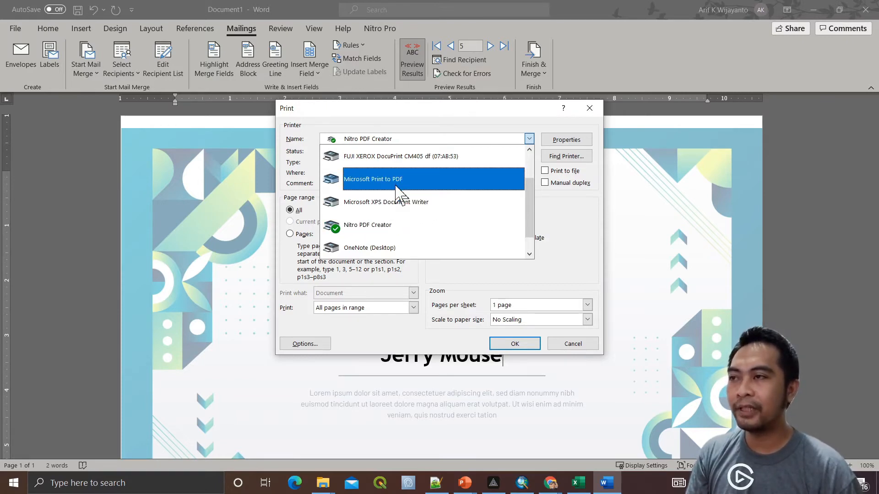
left_click(392, 233)
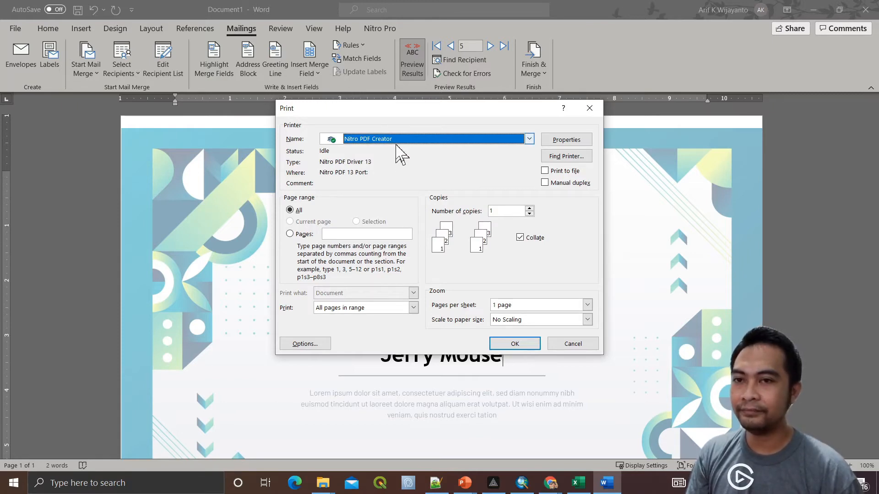
left_click(518, 344)
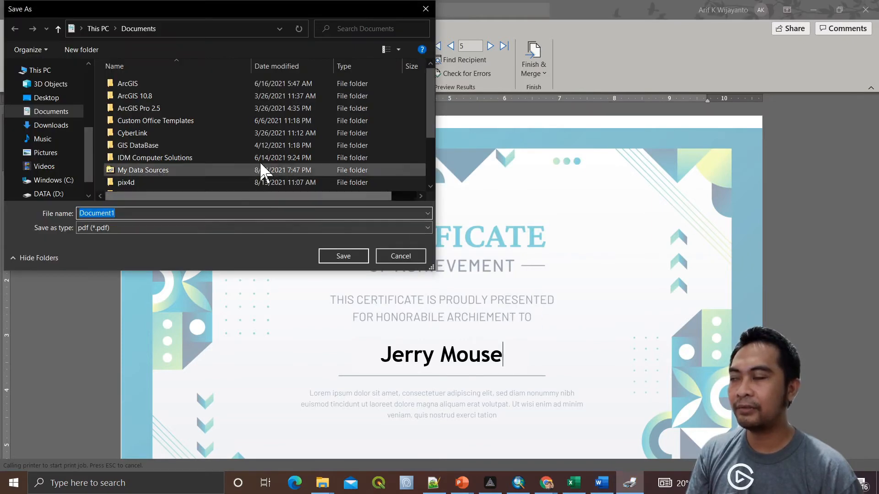
Save the PDF as sertifikat-all in DATA (D:) > AKW > coba sertifikat
scroll(35, 144, "down", 1)
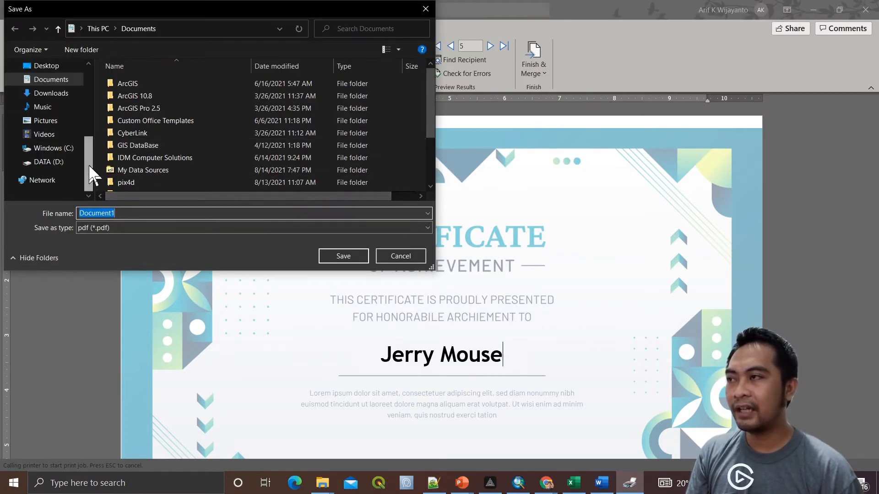
left_click(64, 165)
left_click(135, 112)
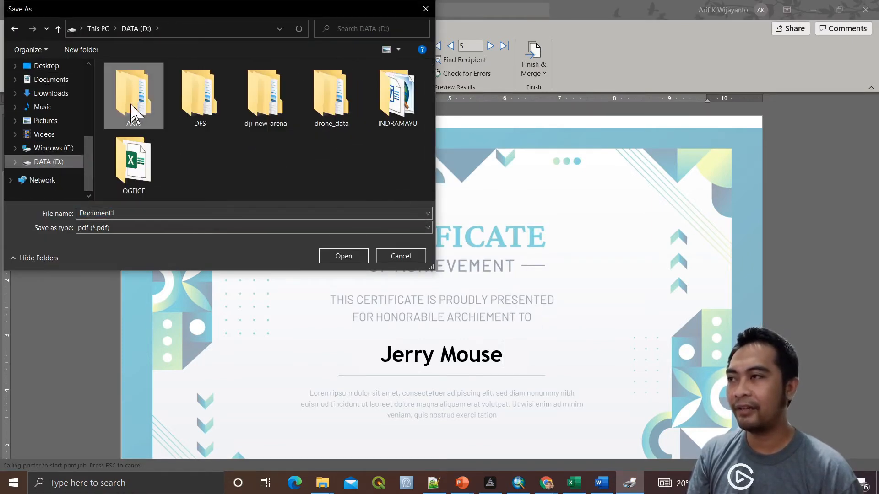
double_click(133, 112)
left_click(148, 110)
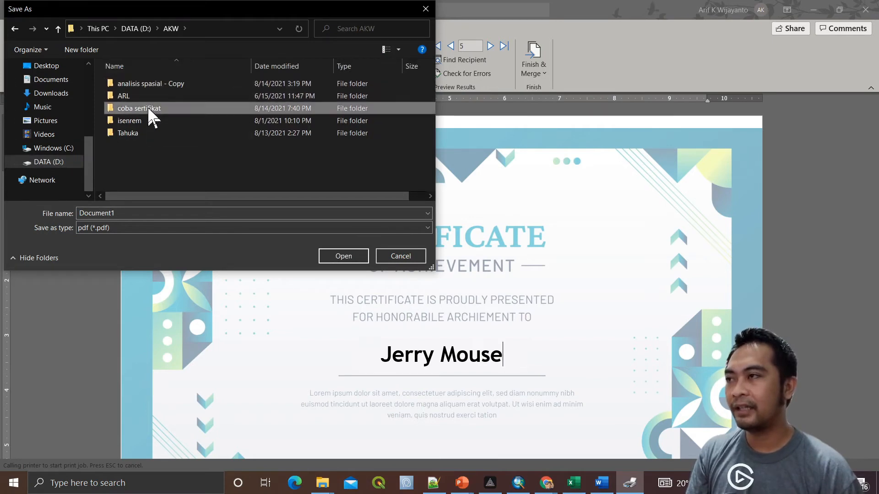
double_click(149, 110)
left_click(180, 213)
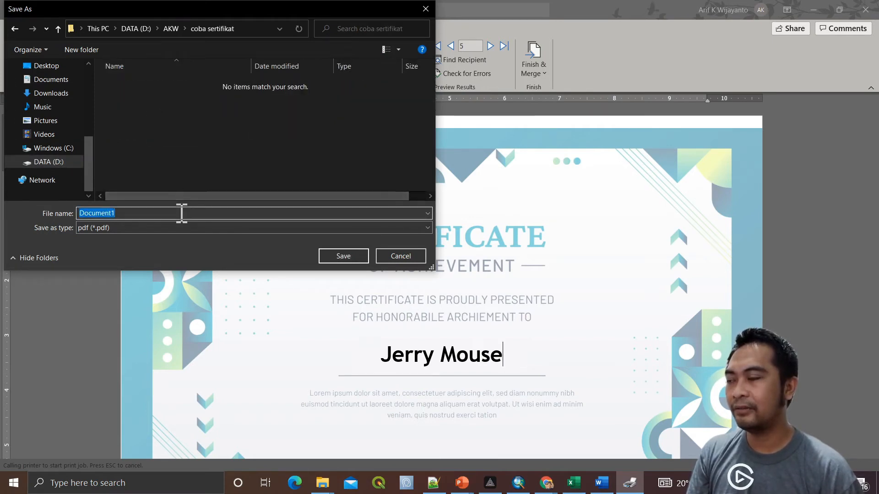
type("s")
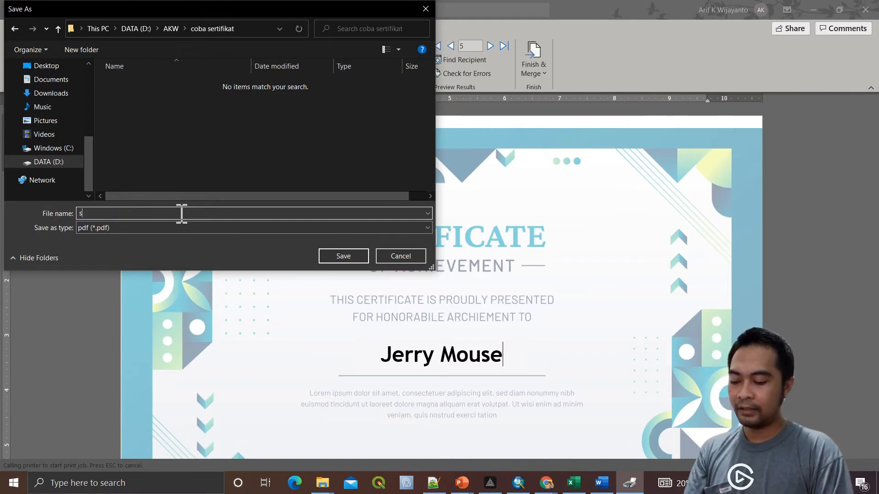
type("erti")
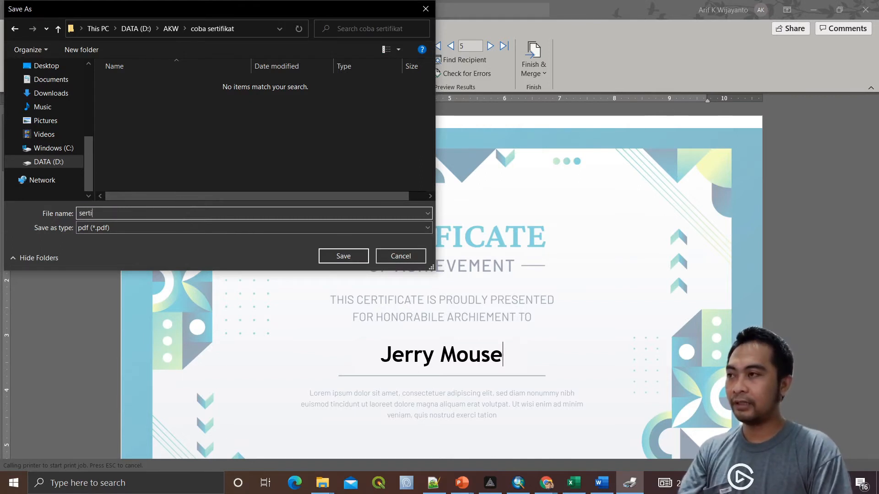
type("fikat-all")
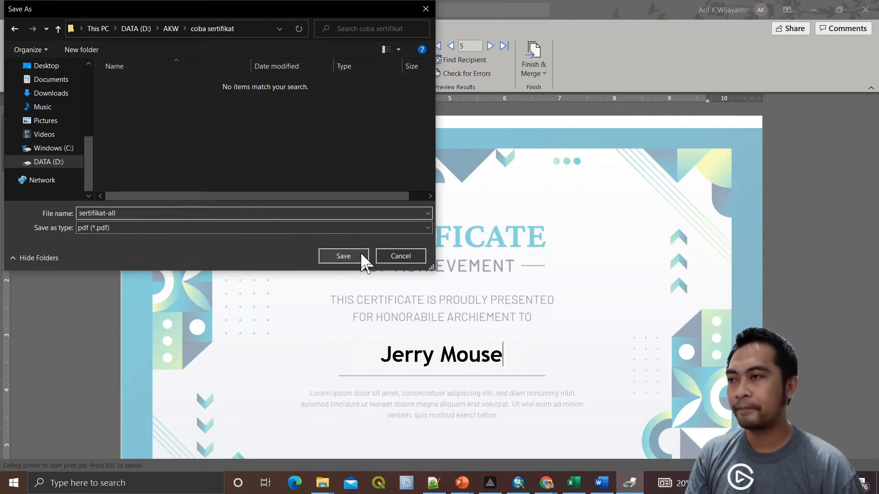
left_click(343, 257)
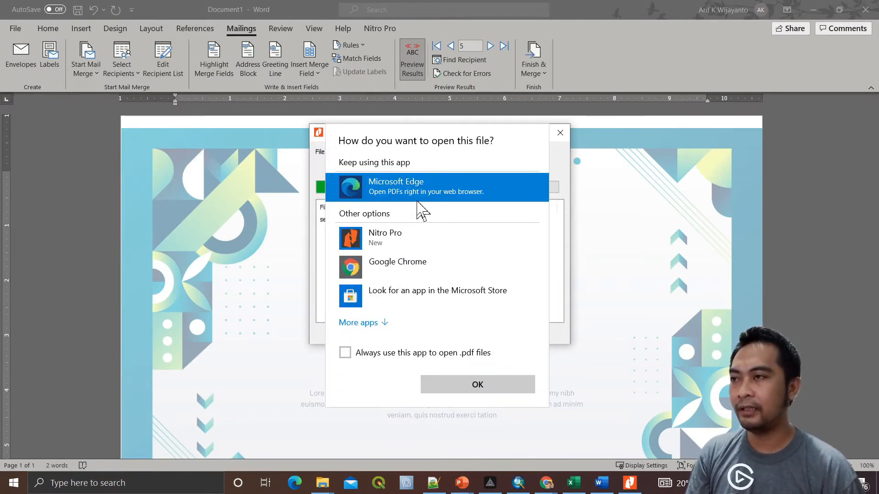
Open the PDF with Nitro Pro and dismiss the default-viewer warning
left_click(397, 247)
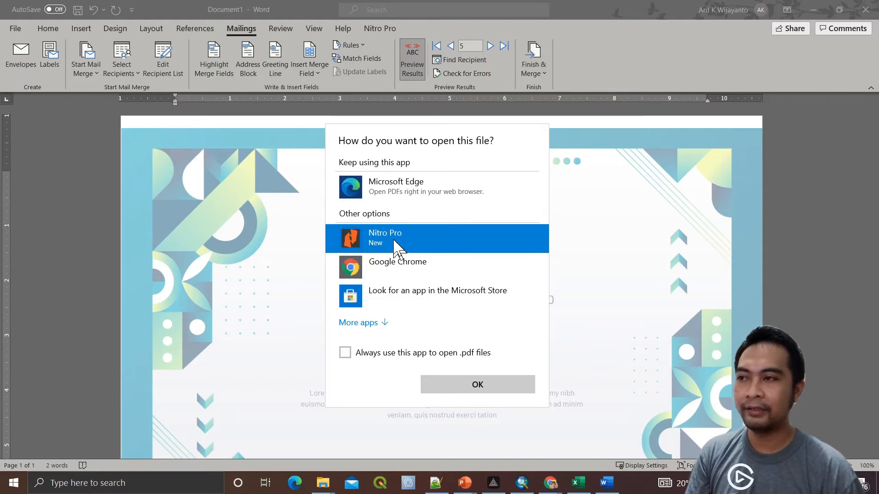
left_click(477, 385)
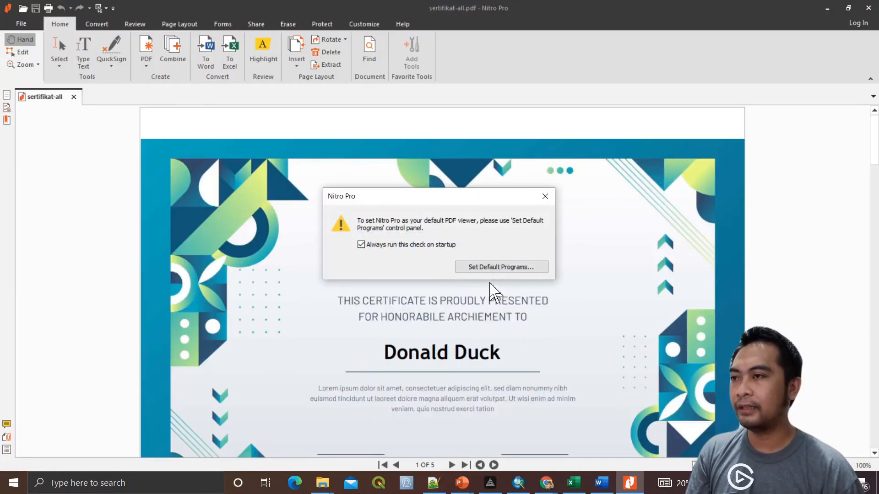
left_click(544, 197)
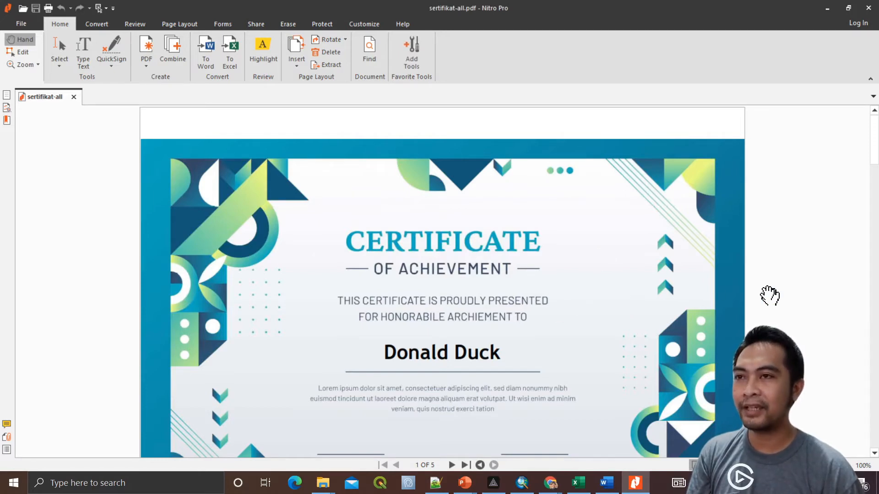
Scroll through the five certificate pages in Nitro Pro
scroll(769, 295, "down", 10)
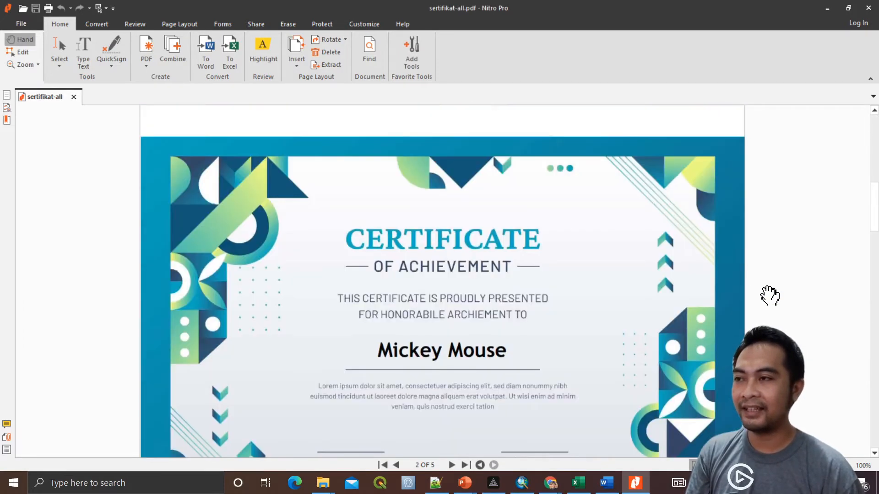
scroll(769, 296, "down", 12)
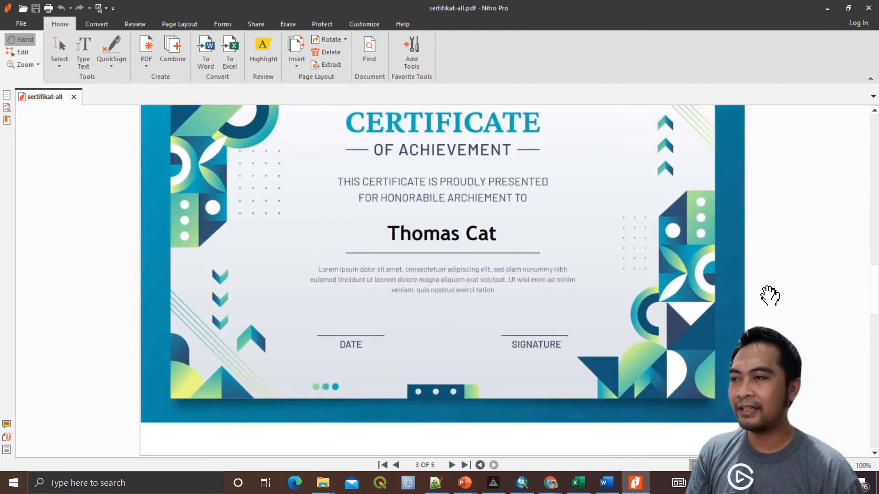
scroll(769, 296, "down", 6)
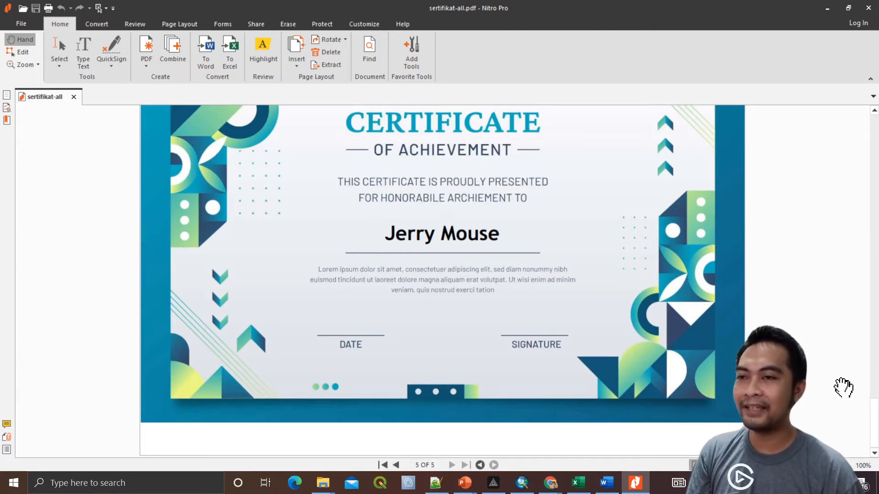
left_click_drag(874, 426, 801, 180)
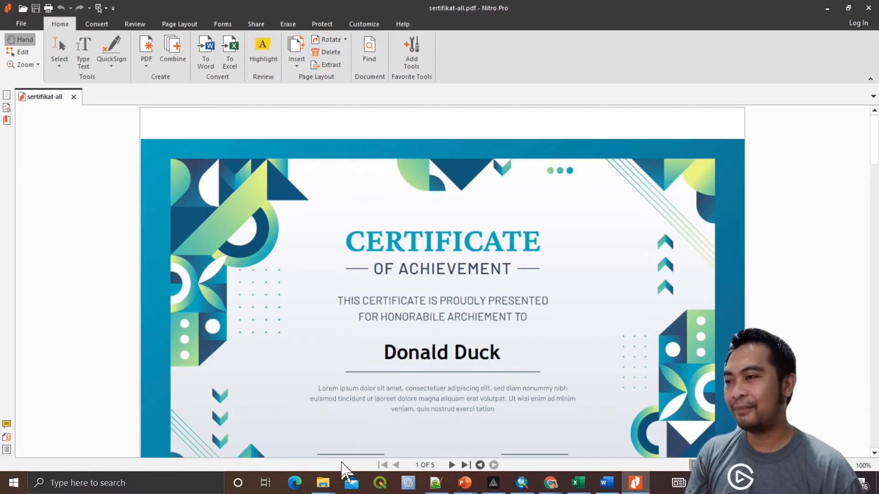
In File Explorer, go to DATA (D:) > AKW > coba sertifikat and select sertifikat-all.pdf
mouse_move(324, 488)
mouse_move(387, 423)
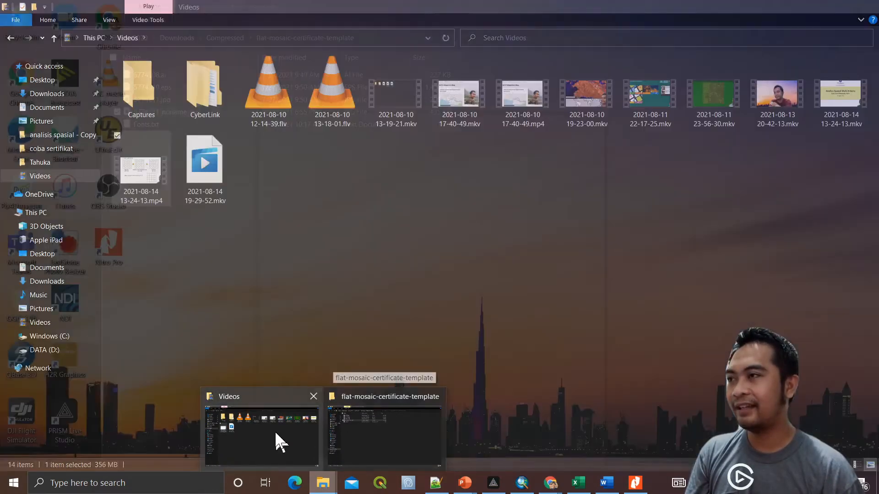
left_click(273, 431)
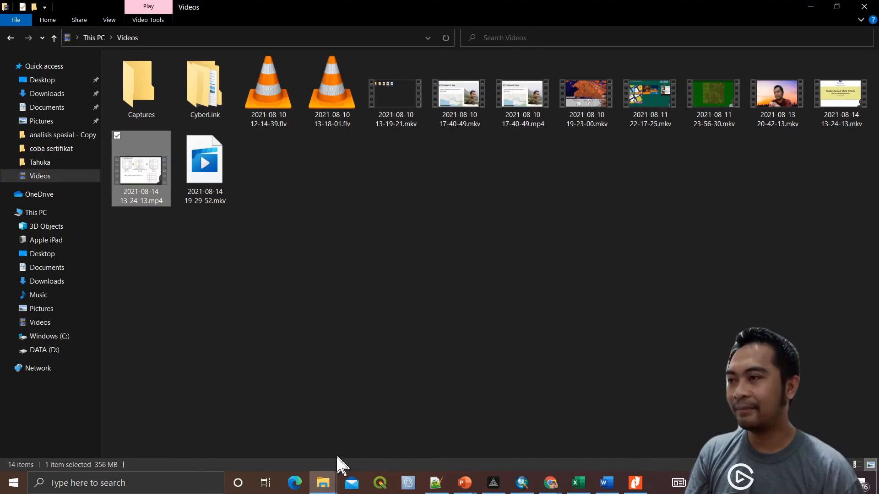
mouse_move(323, 483)
left_click(378, 441)
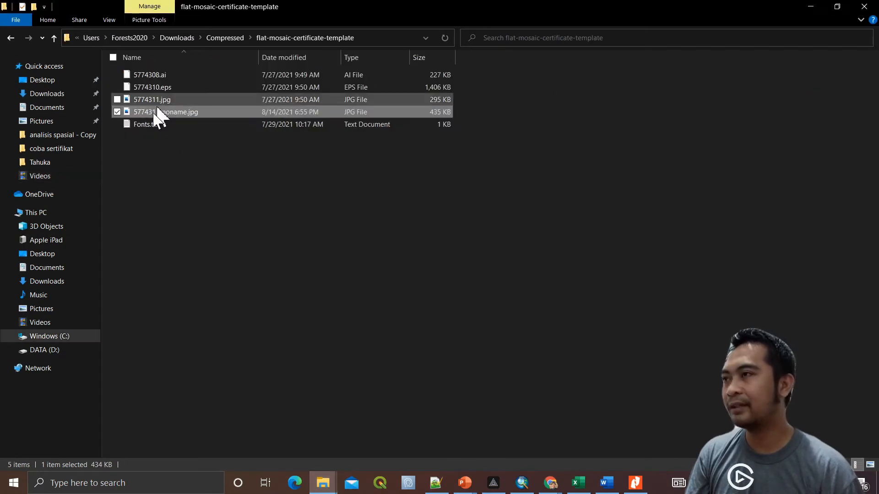
left_click(59, 353)
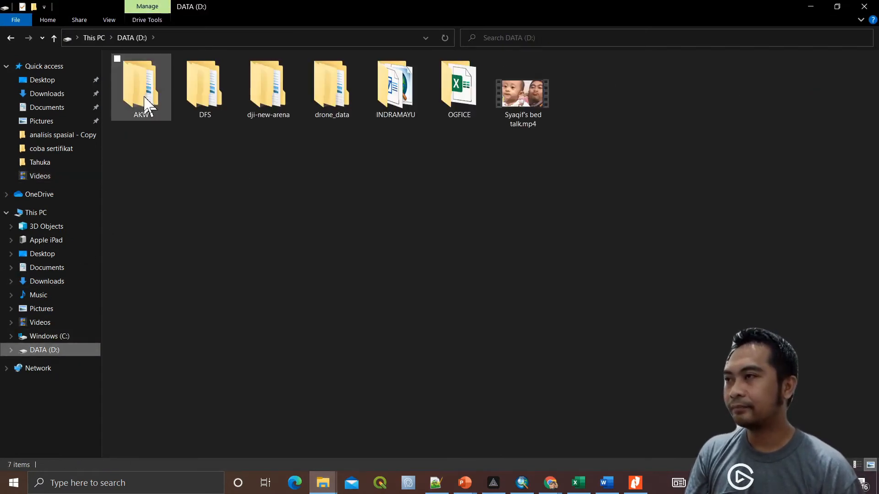
double_click(145, 103)
double_click(163, 101)
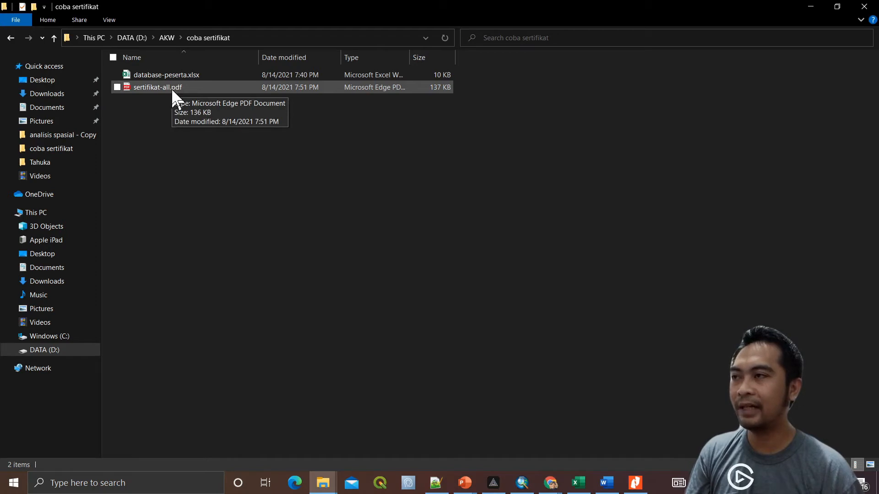
left_click(171, 87)
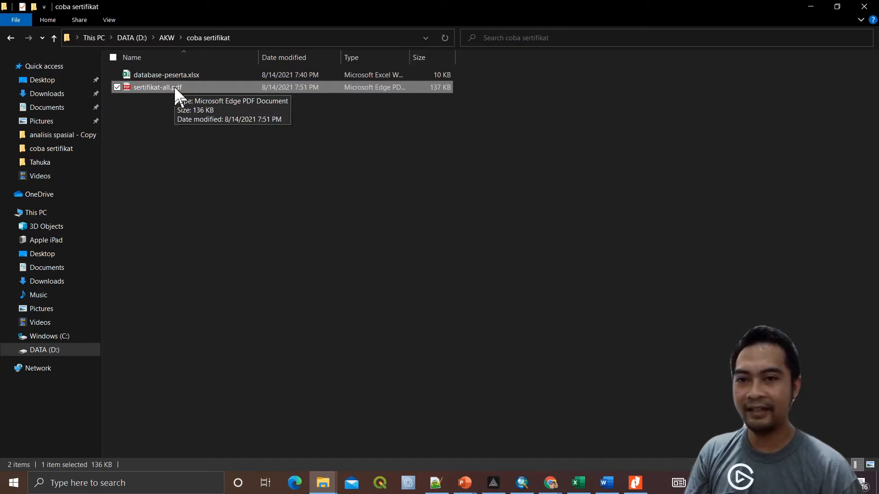
Review sertifikat-all.pdf in Nitro Pro again, ending on page 1 with Donald Duck's certificate
left_click(639, 484)
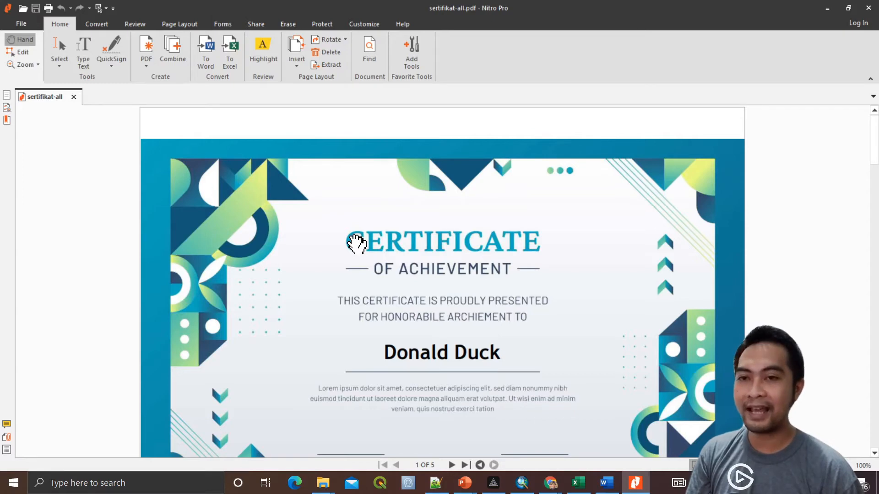
scroll(356, 243, "down", 6)
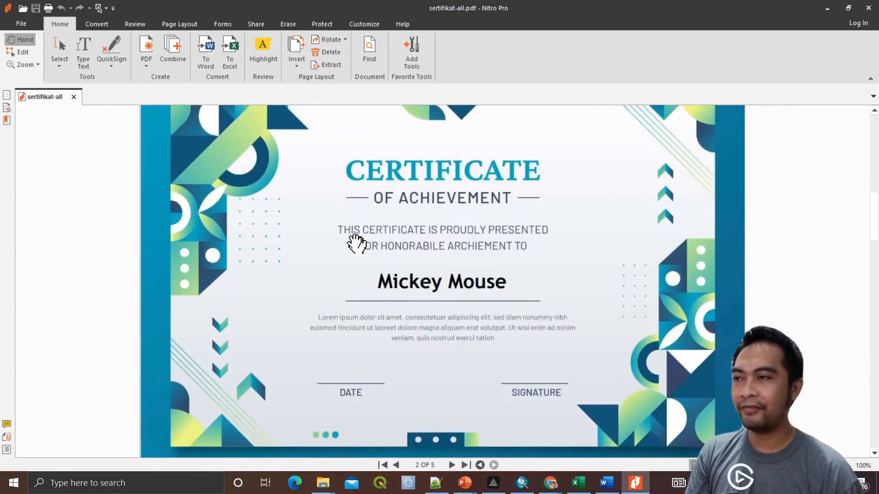
scroll(356, 244, "down", 2)
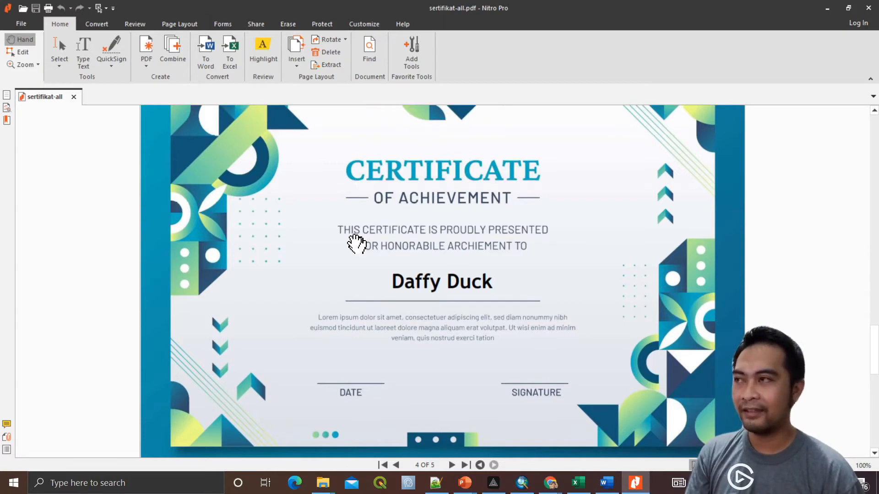
scroll(356, 243, "up", 4)
scroll(357, 244, "up", 3)
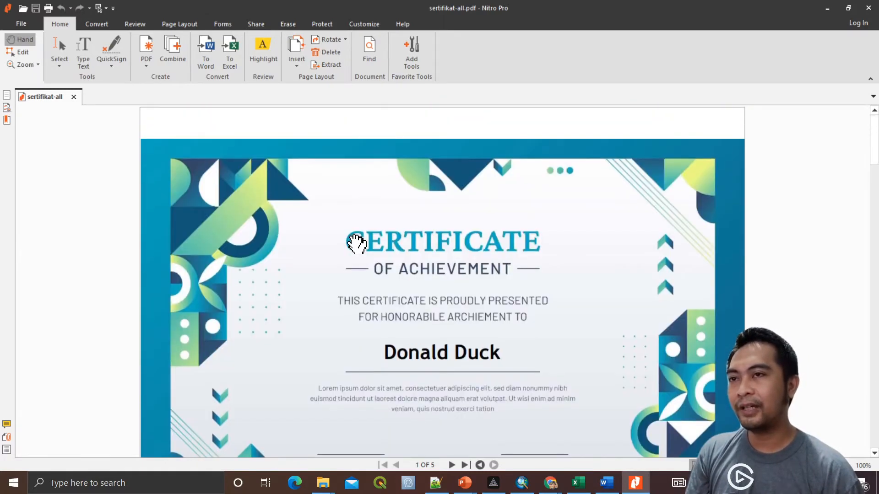
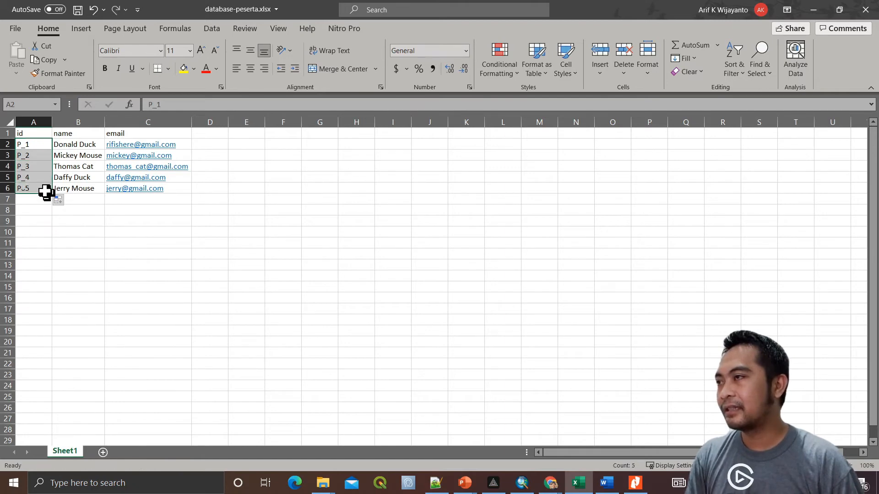
Finish filling ids P_1 to P_5 down column A, then bring up the coba sertifikat folder
left_click(39, 220)
left_click(184, 242)
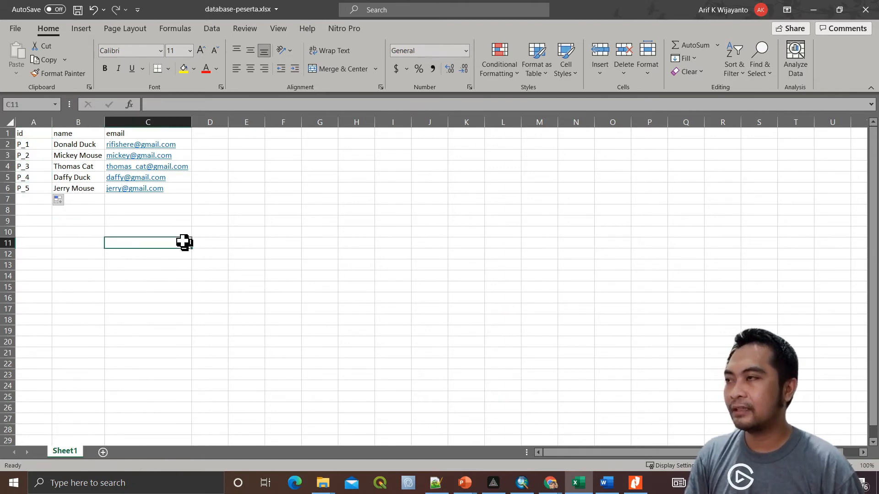
key("alt+Tab")
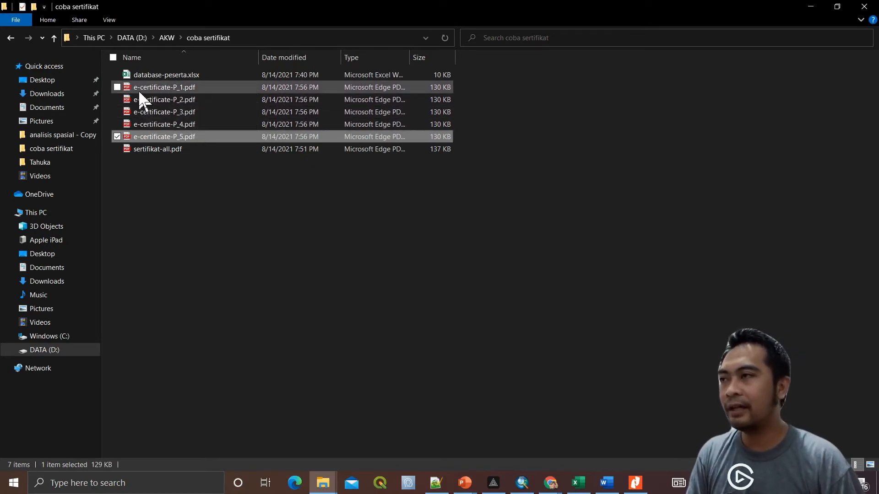
key("alt+Tab")
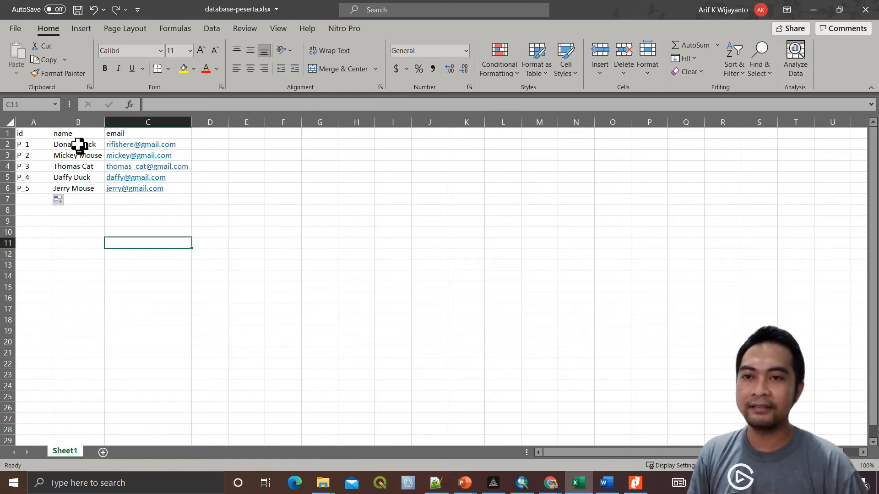
left_click(40, 146)
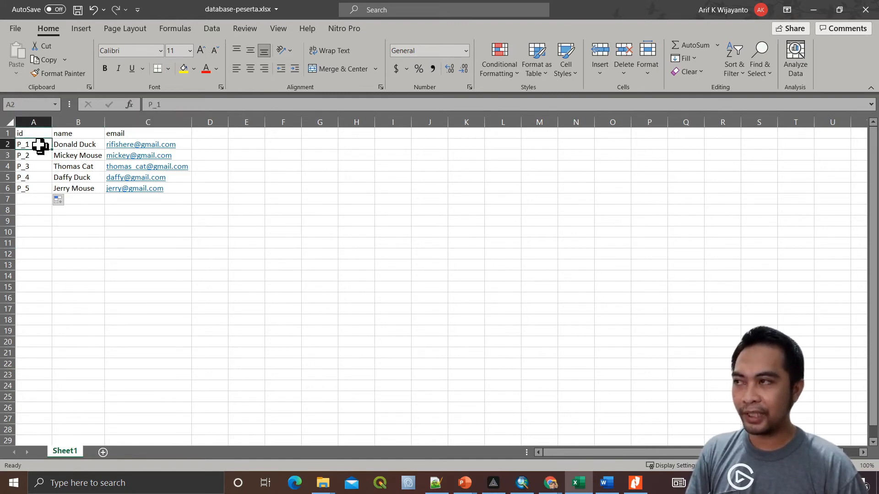
key("alt+Tab")
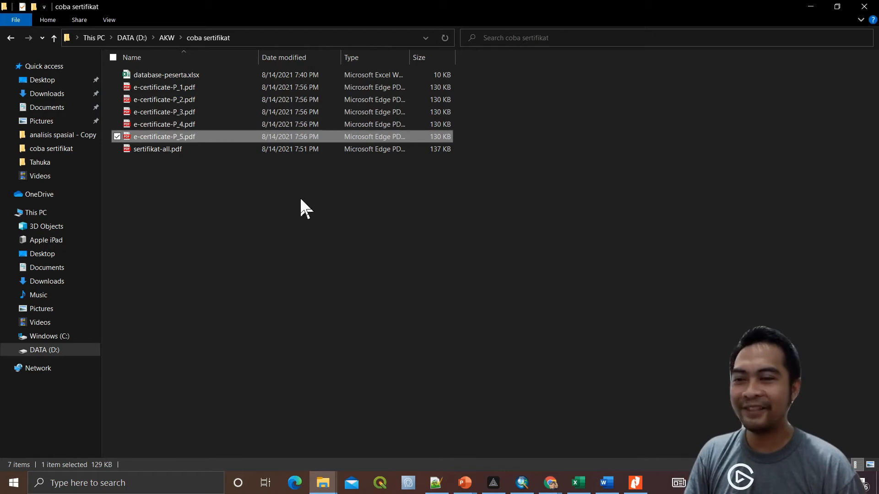
Preview e-certificate-P_1.pdf in Edge, scrolling through it, then close it
double_click(229, 92)
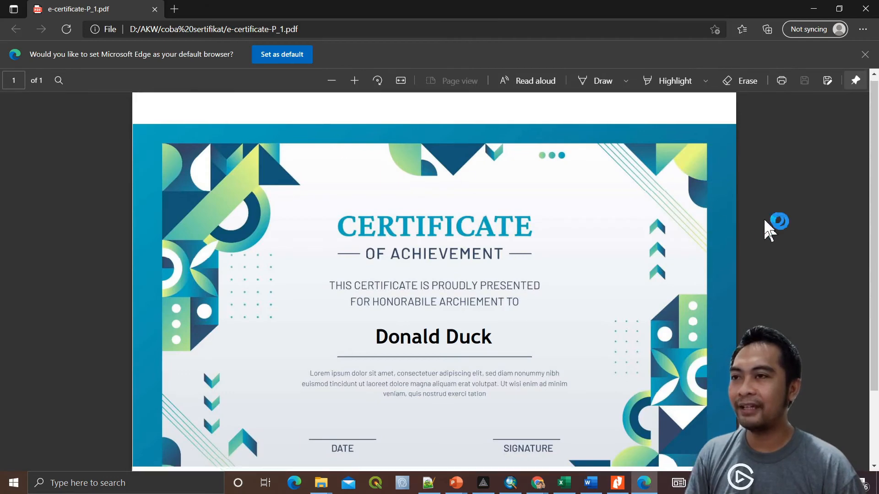
scroll(768, 228, "down", 2)
scroll(769, 228, "up", 2)
scroll(769, 228, "down", 2)
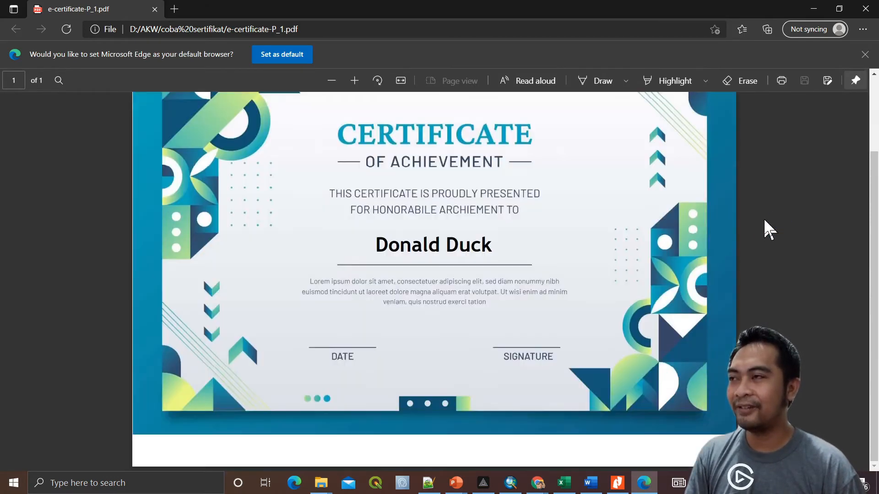
scroll(769, 227, "up", 2)
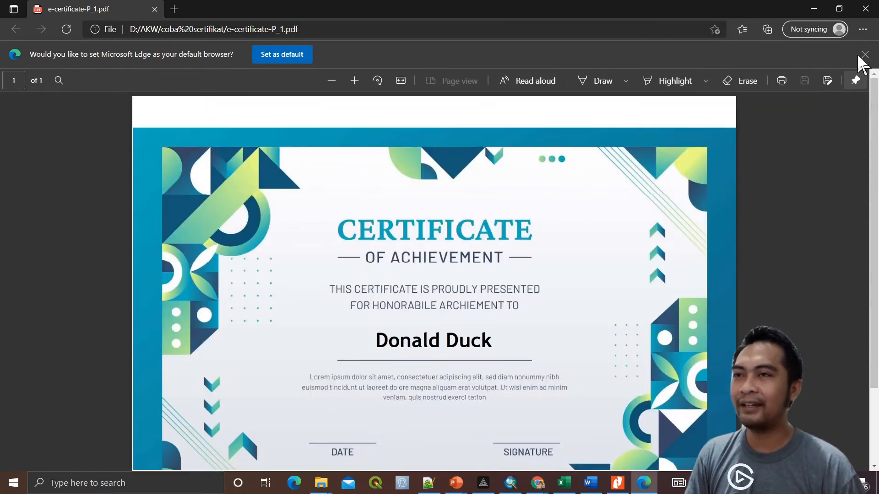
left_click(865, 9)
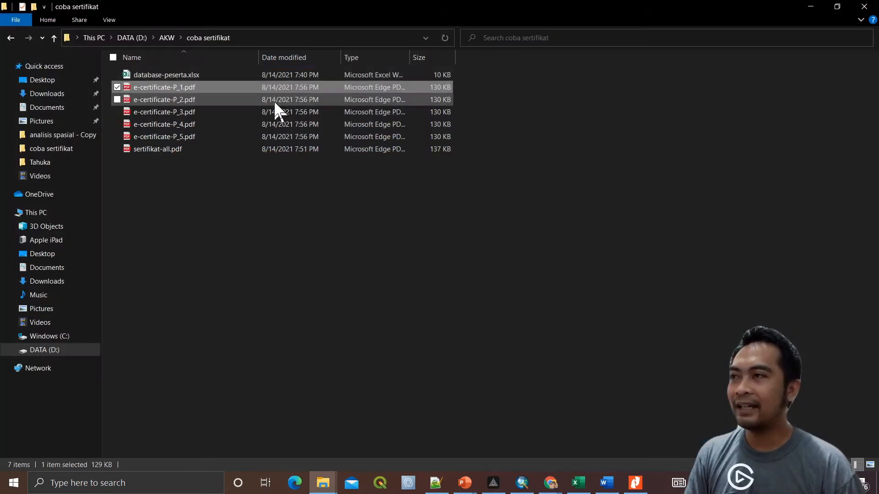
Preview e-certificate-P_2.pdf, then select e-certificate-P_1.pdf through P_5.pdf
left_click(196, 100)
double_click(198, 103)
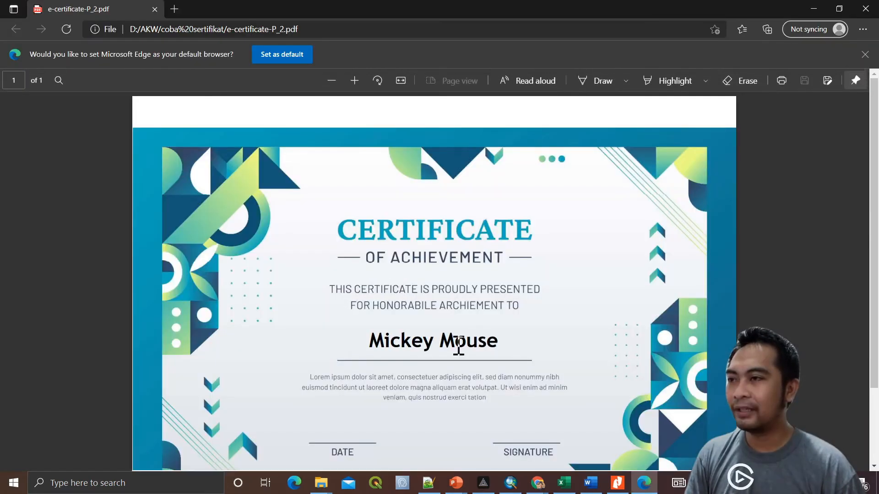
left_click(865, 9)
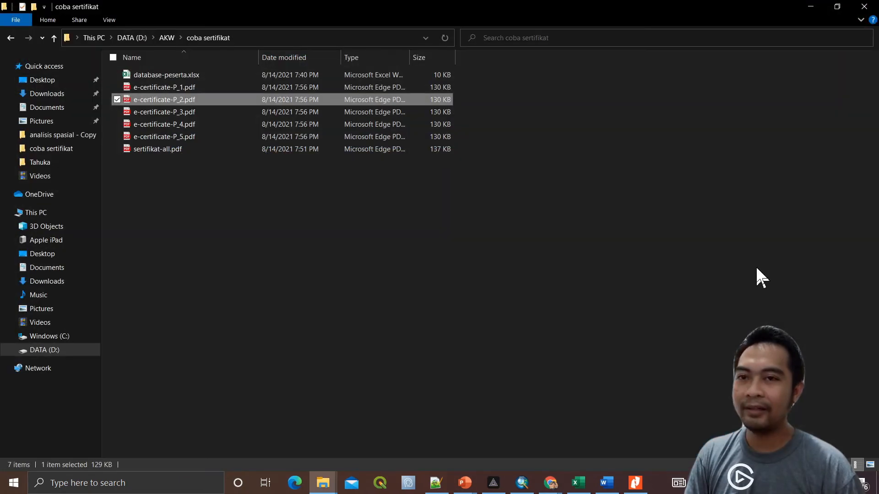
left_click(194, 87)
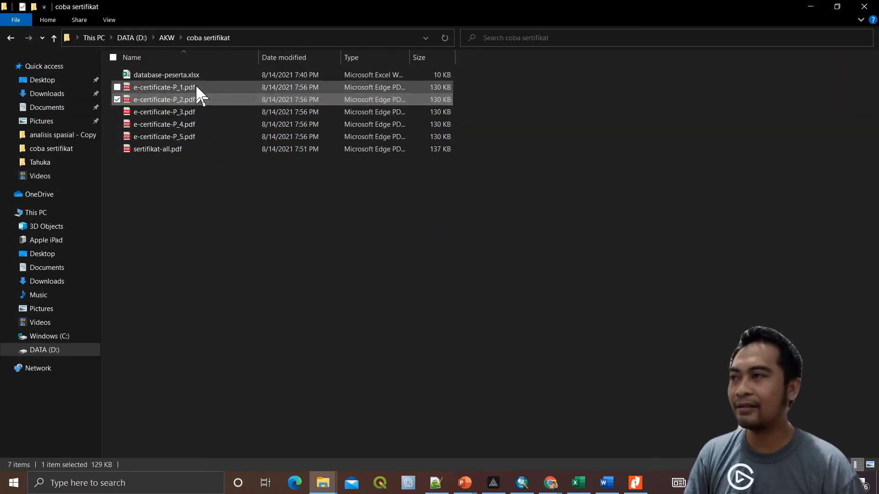
left_click(201, 137, "shift")
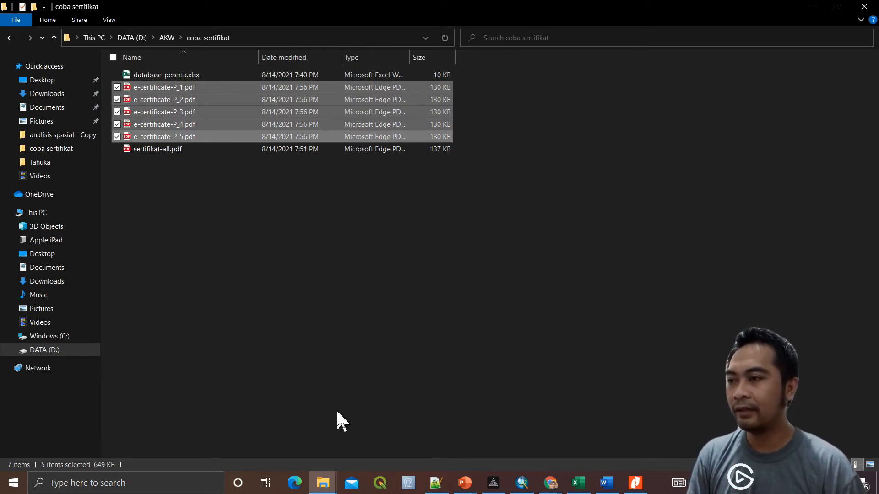
Close the stray Google account sign-in window
left_click(554, 485)
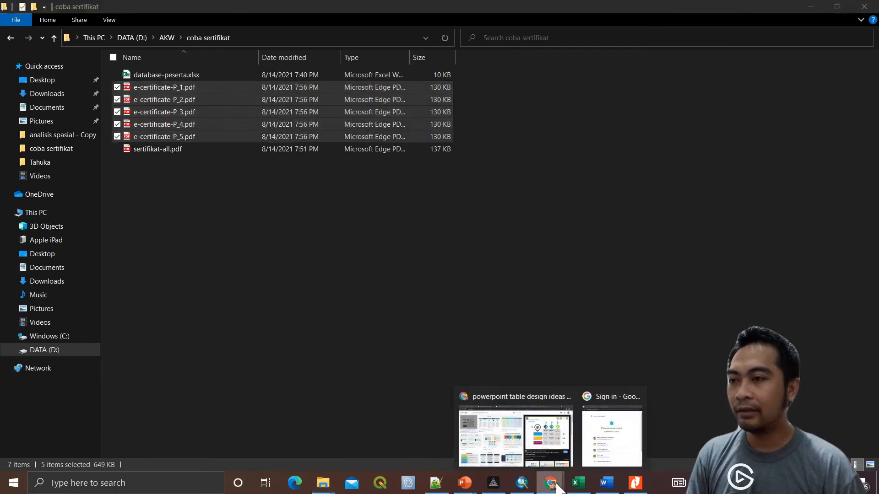
left_click(612, 439)
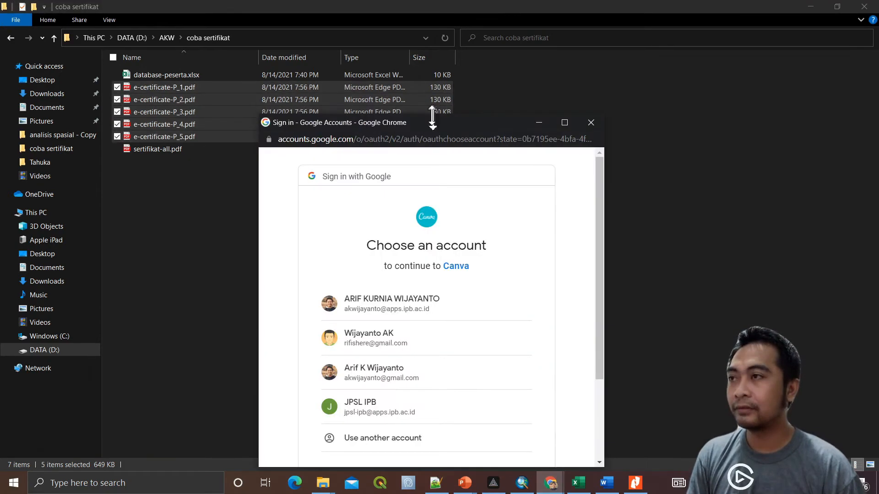
left_click(590, 122)
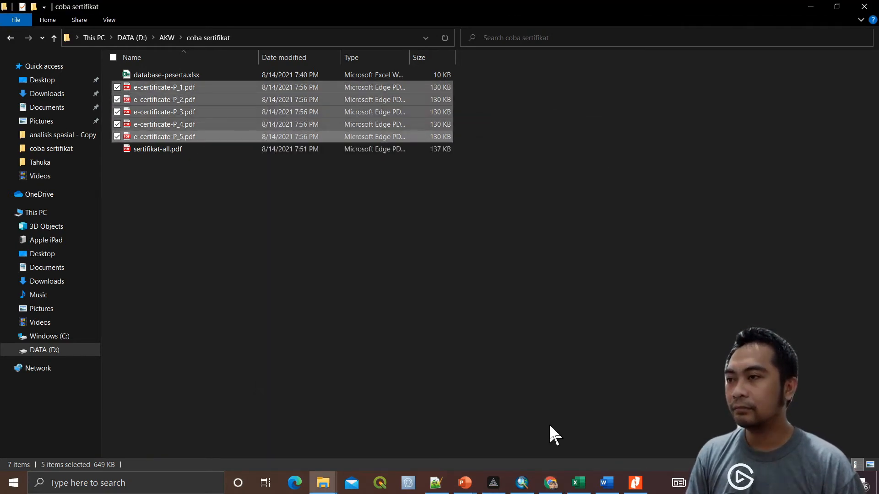
Open a new Chrome window and load drive.google.com/drive/
left_click(552, 486)
key("ctrl+n")
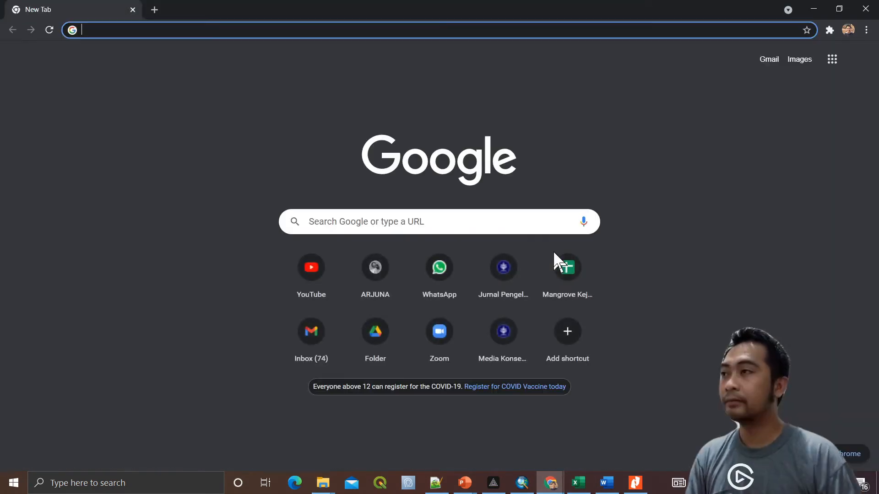
type("drive")
key("Right")
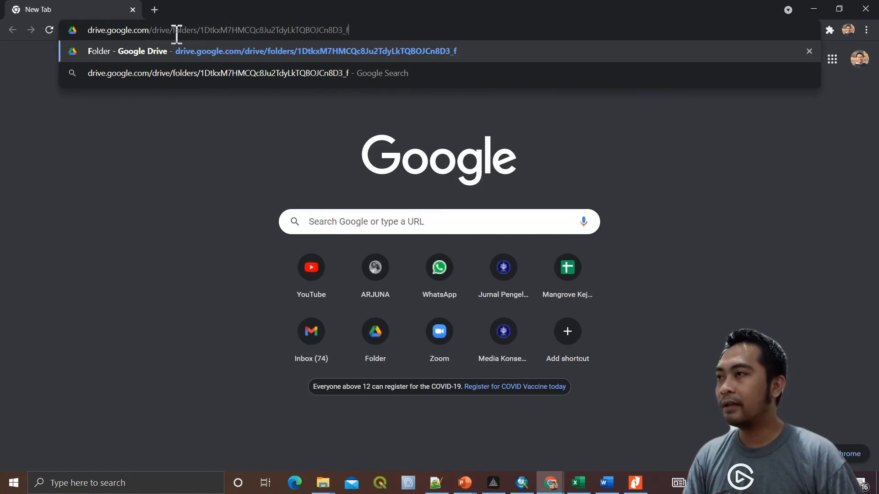
left_click_drag(173, 31, 345, 9)
key("BackSpace")
key("Return")
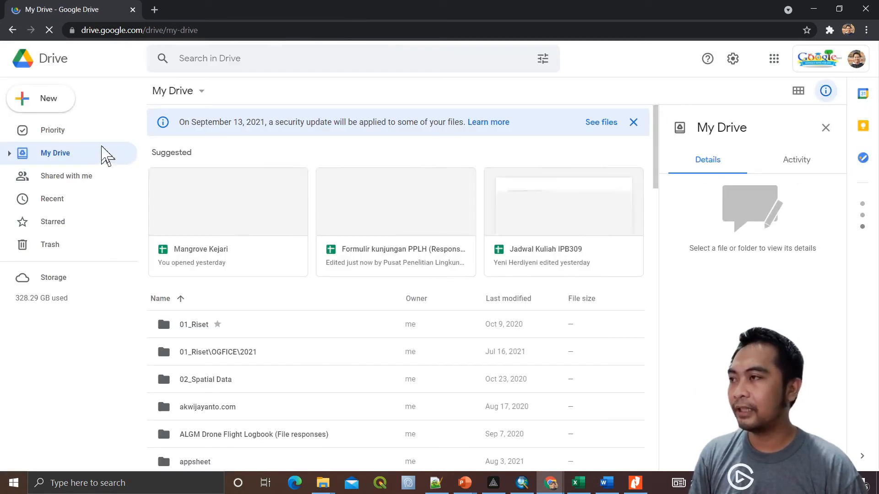
Create a new My Drive folder named 'coba sertifikat'
left_click(38, 106)
left_click(66, 104)
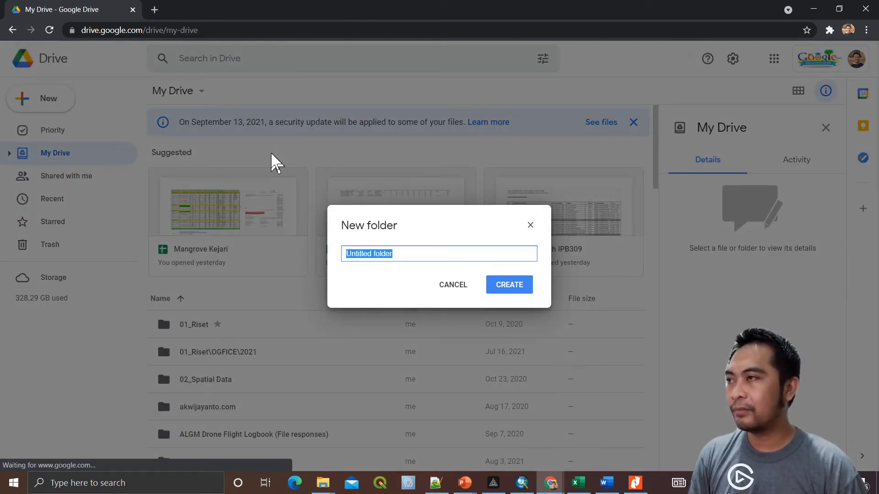
type("coba")
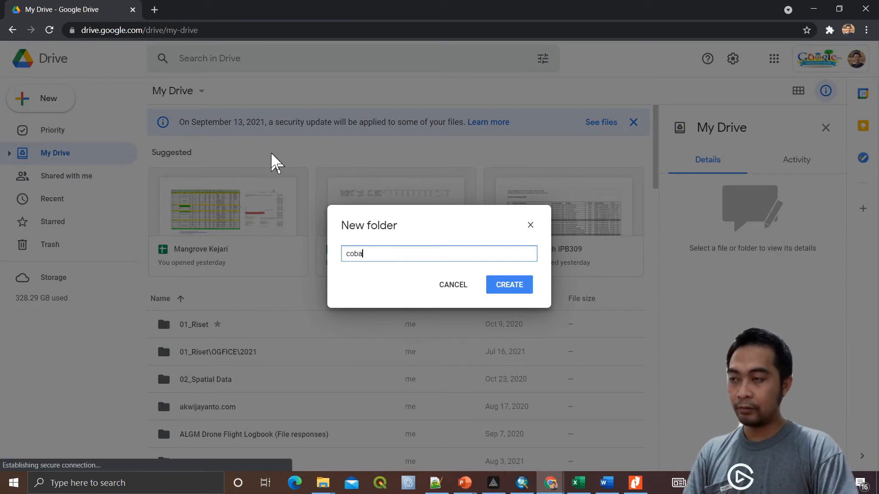
type(" sertif")
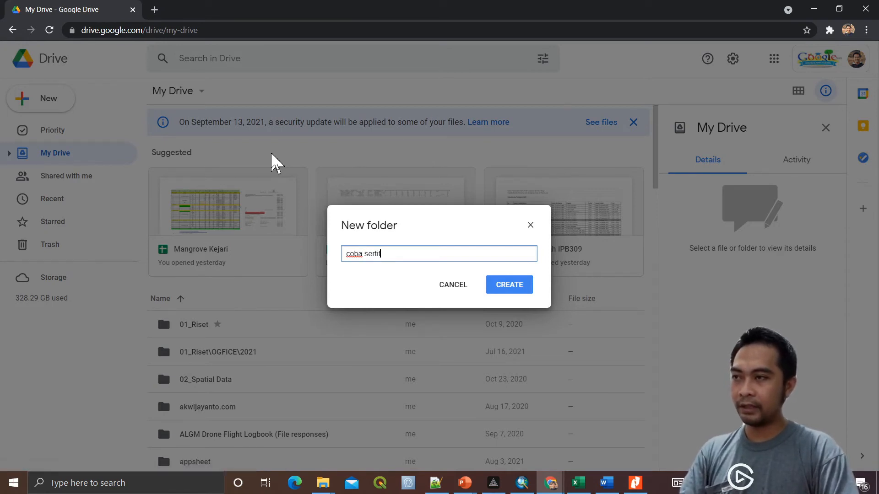
key("Left")
key("Left")
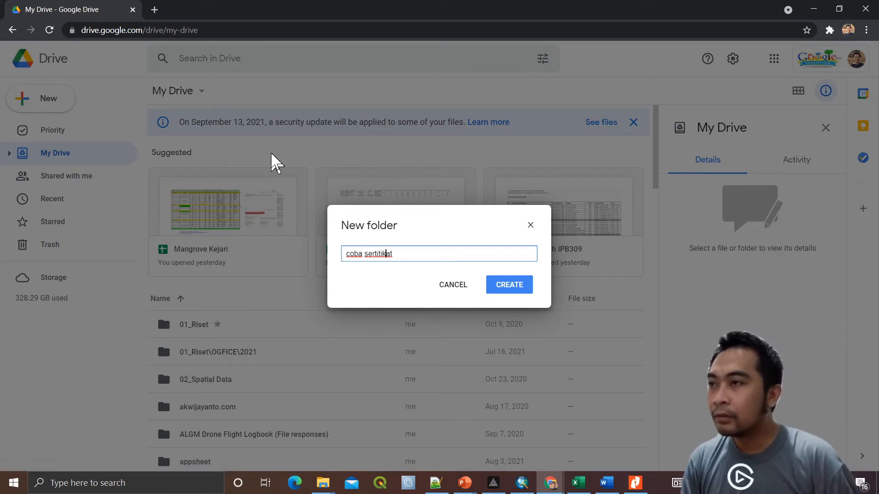
key("BackSpace")
type("f")
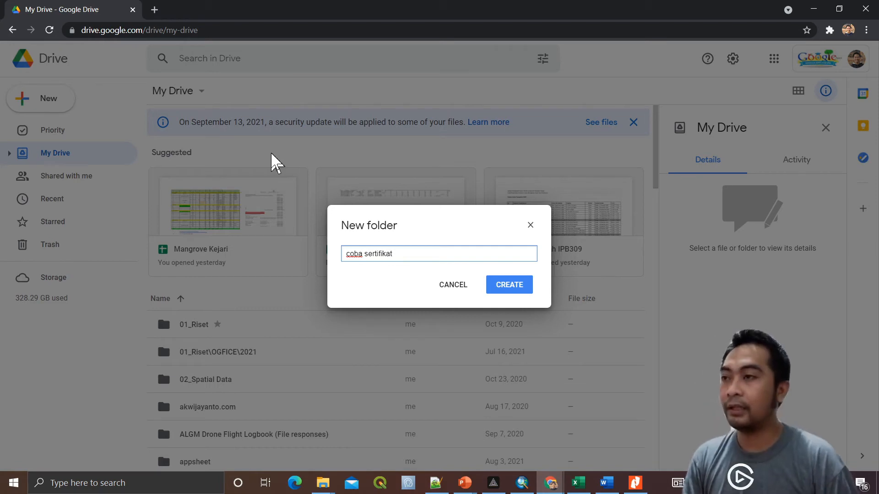
key("End")
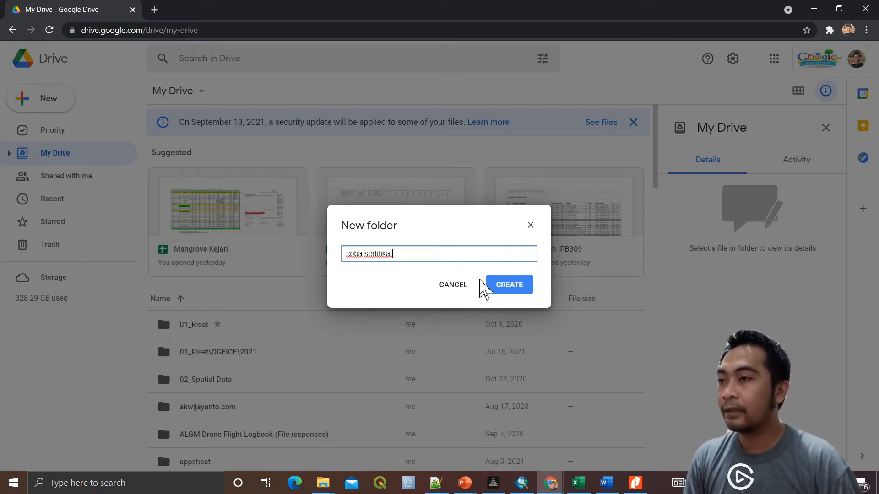
left_click(496, 290)
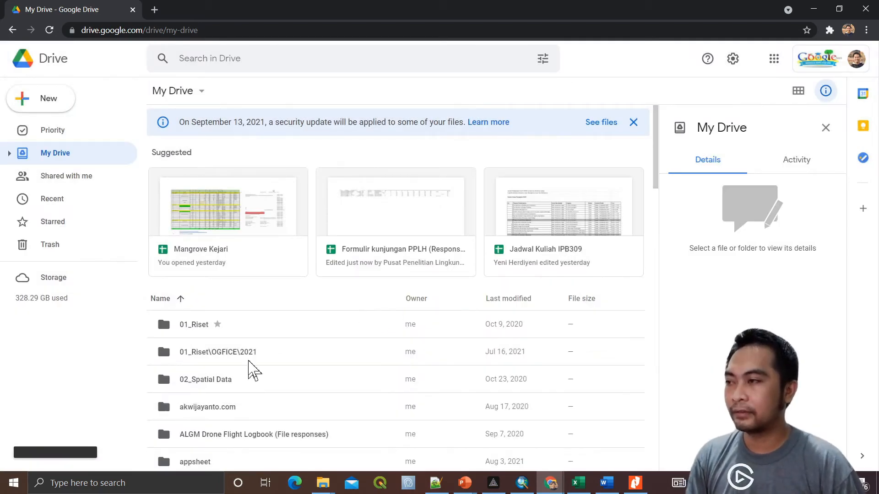
Upload the five e-certificate PDFs into coba sertifikat, then open Google Sheets
double_click(219, 255)
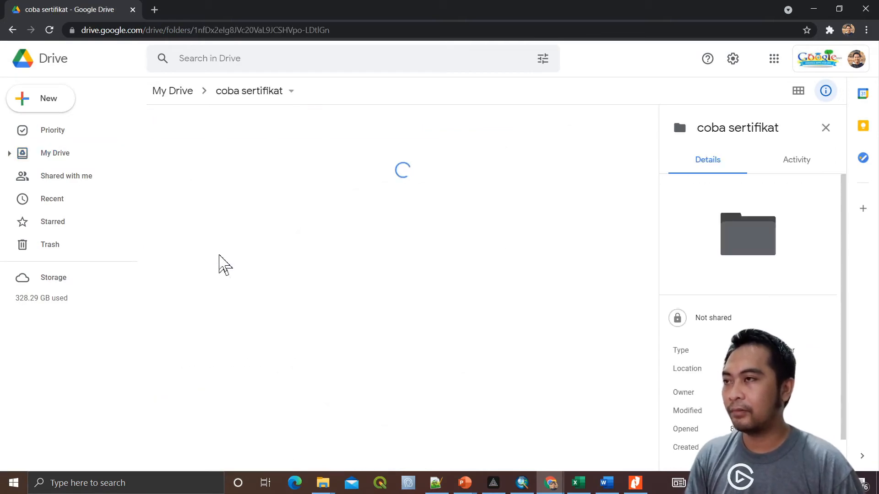
key("alt+Tab")
key("Tab")
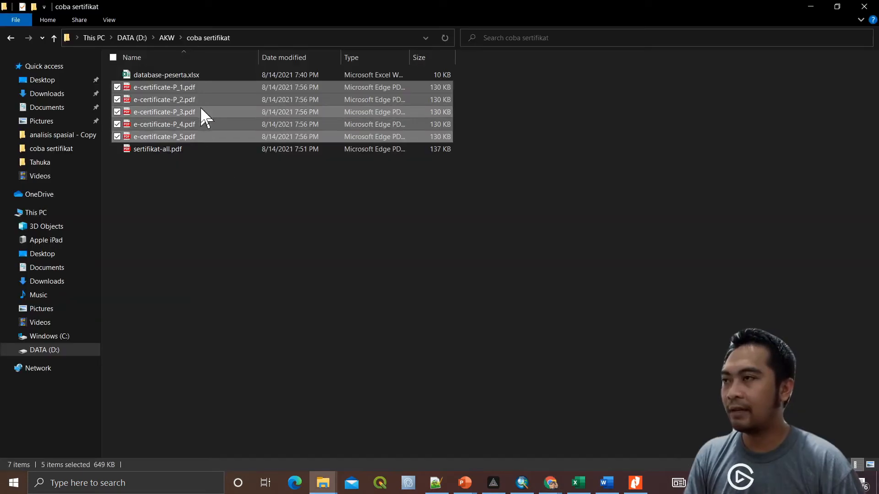
left_click_drag(202, 117, 376, 275)
key("alt+Tab")
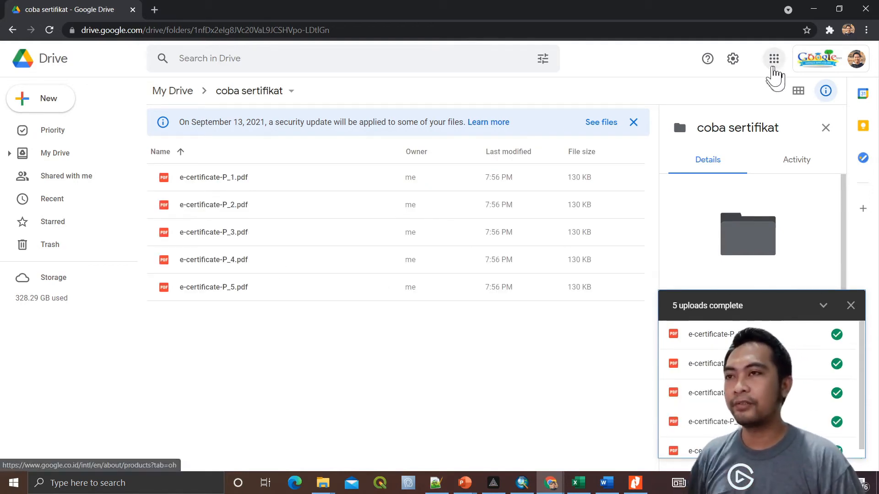
left_click(773, 59)
left_click(783, 161)
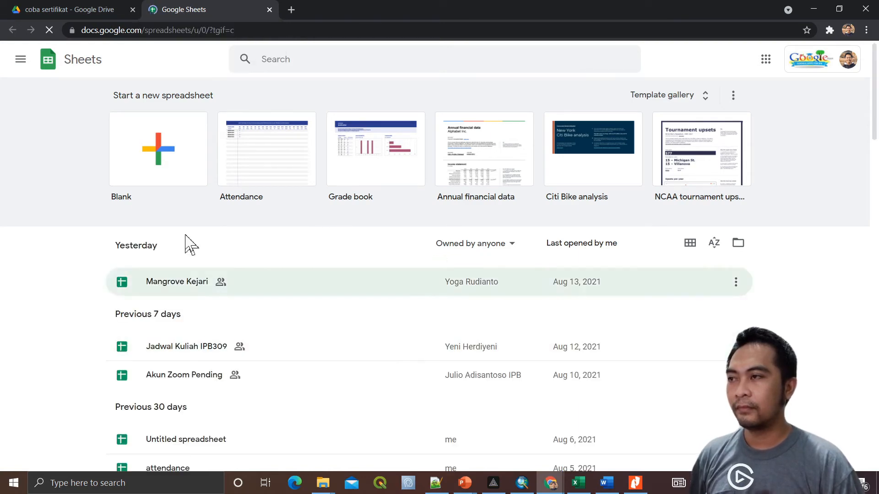
Create a blank spreadsheet and title it 'coba sertifikat'
left_click(151, 146)
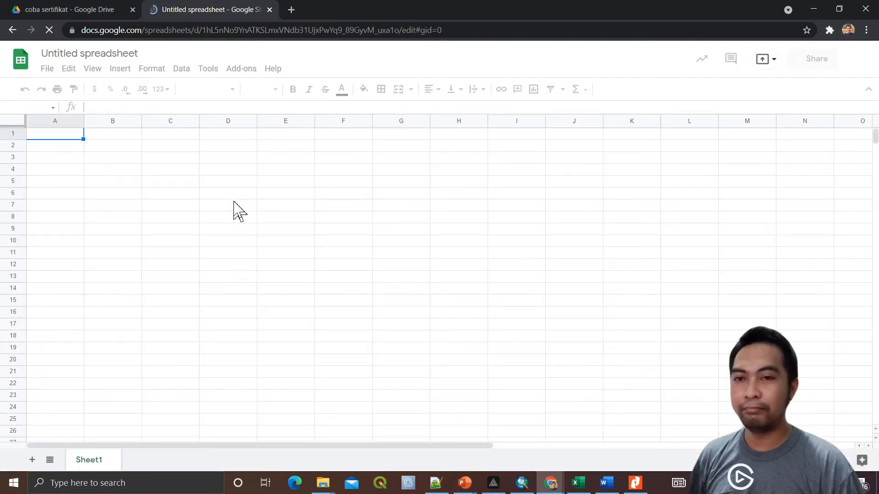
left_click(89, 53)
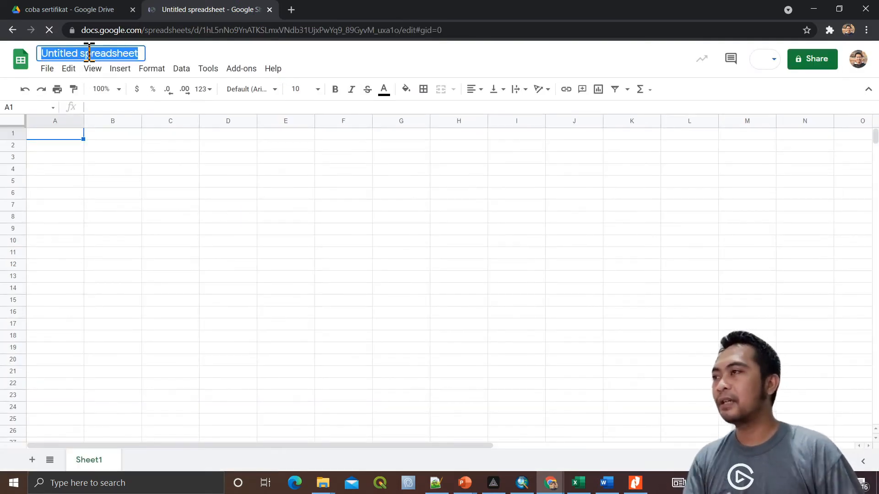
type("coba se")
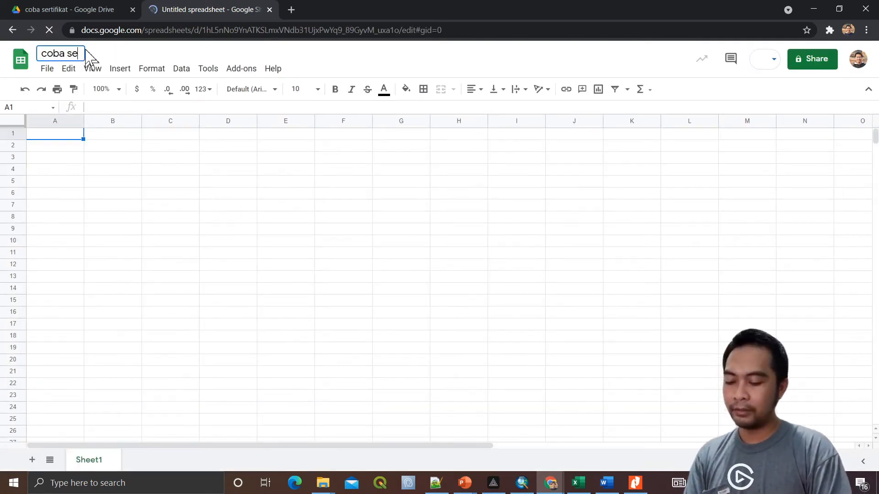
type("rtifika")
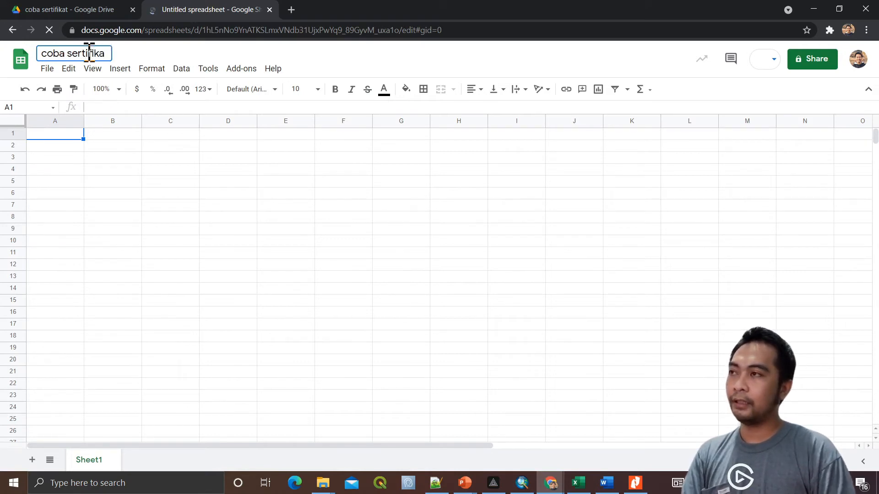
type("t")
left_click(205, 220)
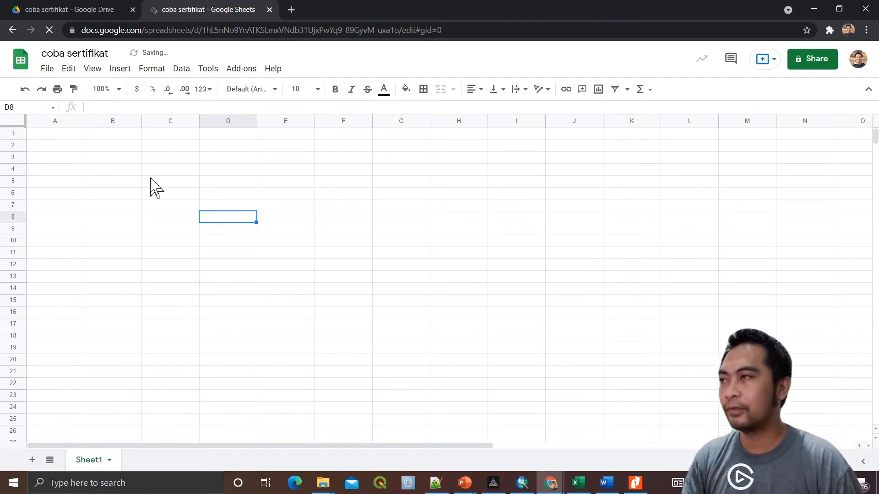
Select the participant table A1:C6 in database-peserta.xlsx
left_click(71, 135)
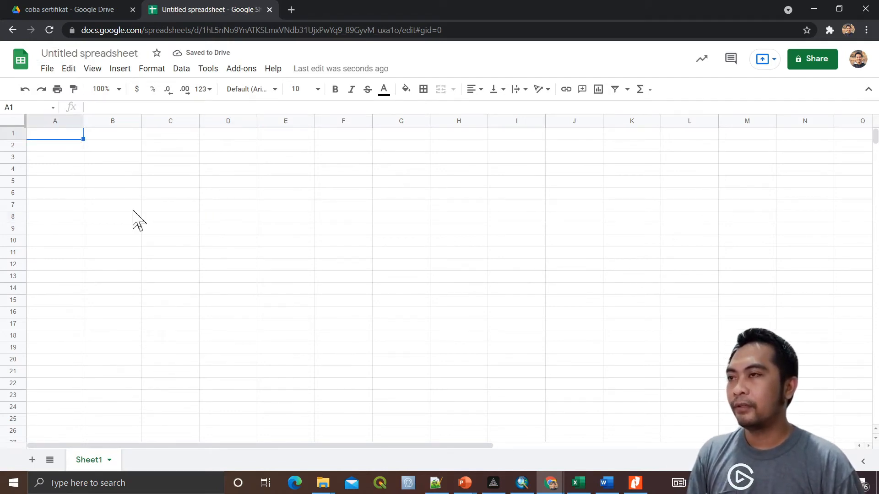
key("alt+Tab")
key("alt+Tab")
key("alt+Tab")
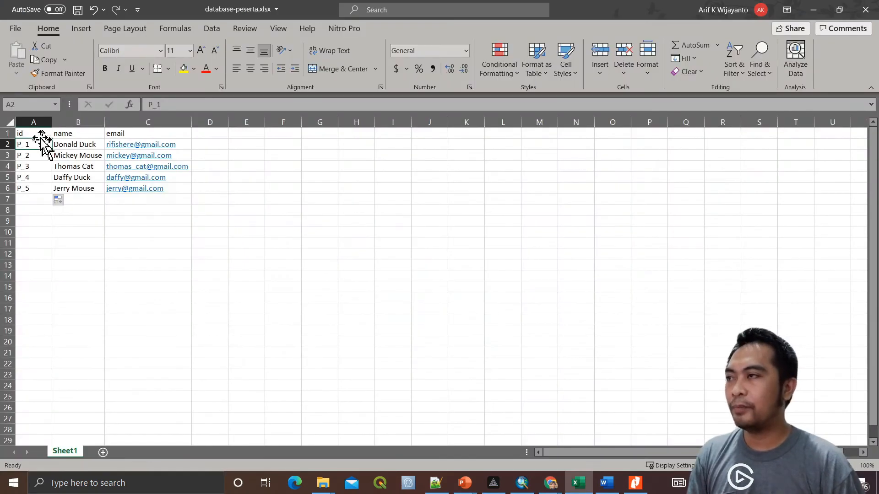
left_click_drag(35, 134, 142, 187)
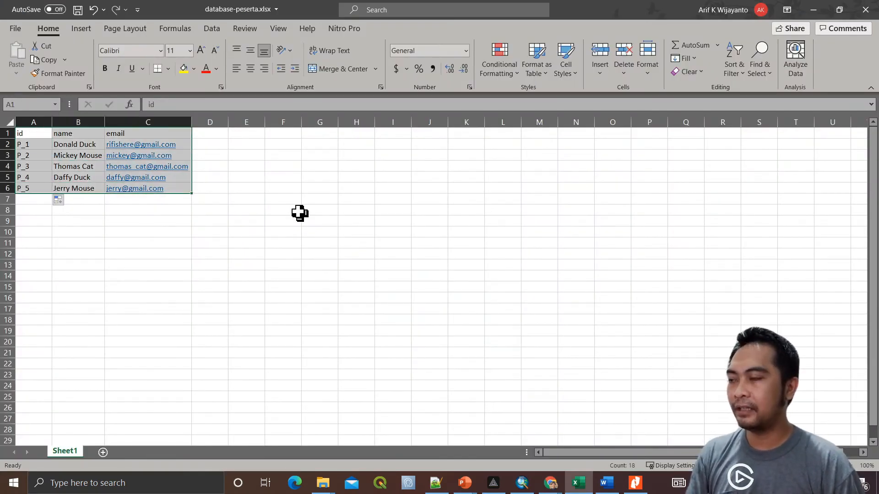
Copy the Excel table into coba sertifikat at A1 and autofit column C for the emails
key("ctrl+c")
key("alt+Tab")
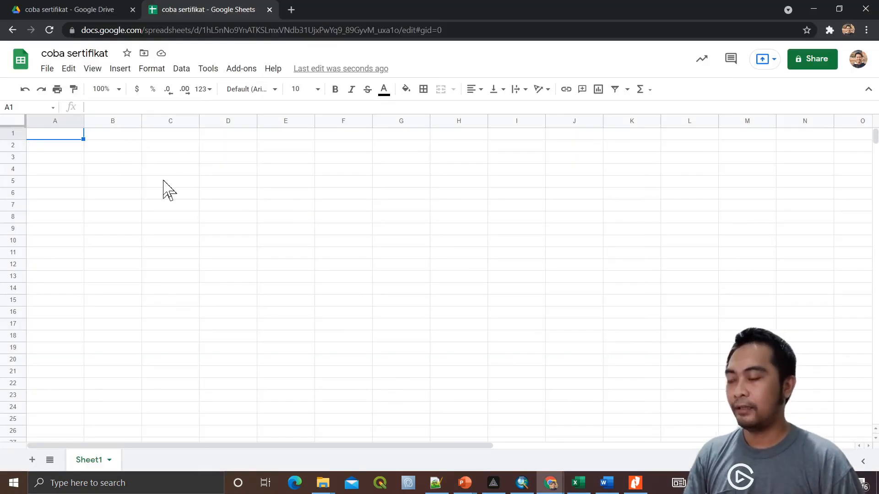
key("ctrl+v")
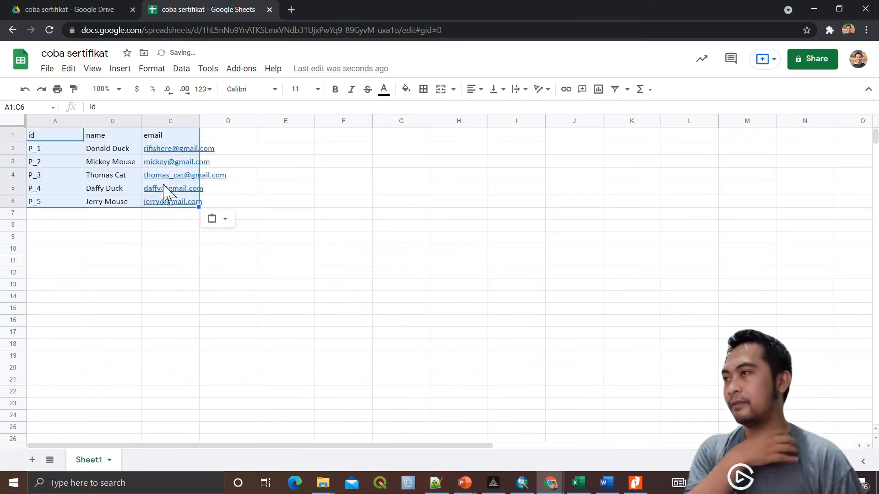
left_click(106, 243)
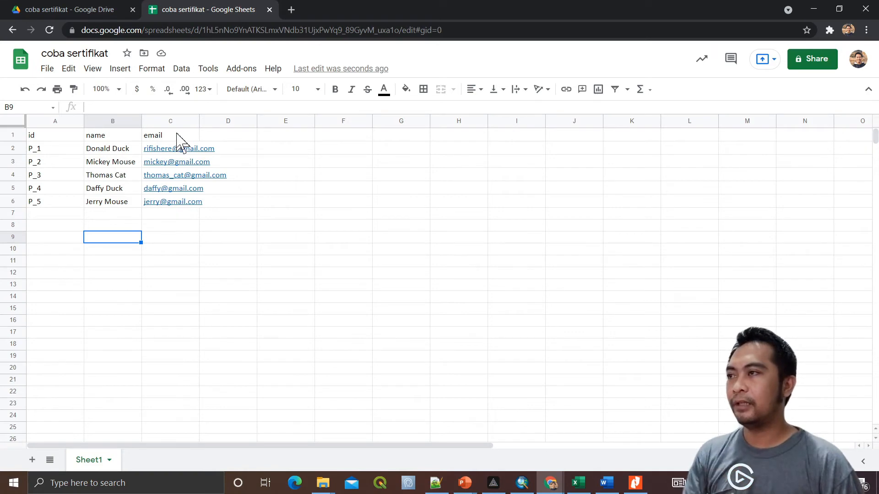
double_click(199, 120)
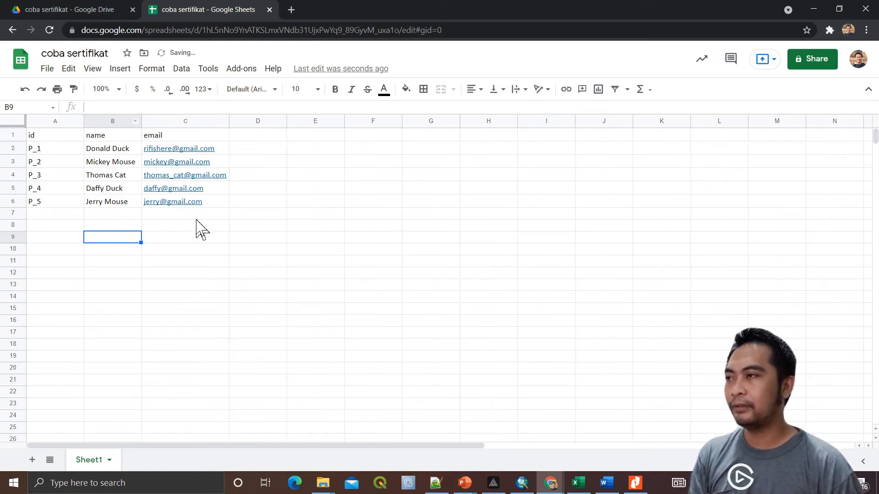
left_click(187, 248)
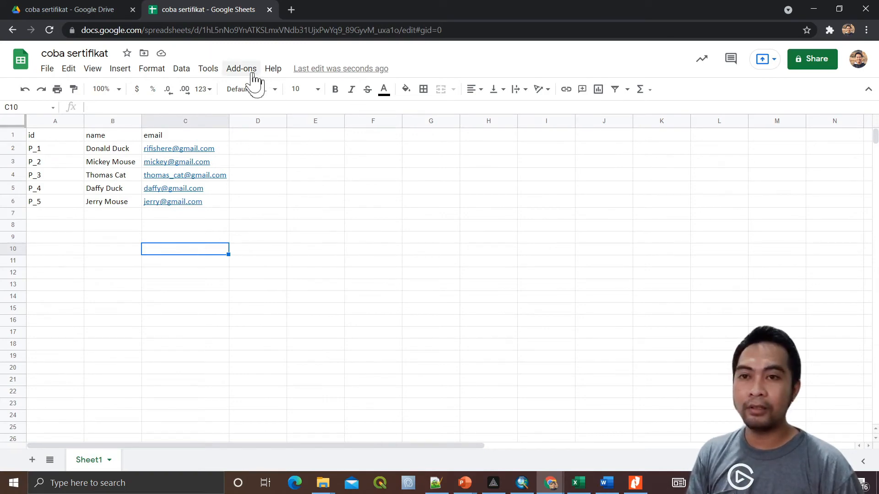
left_click(241, 69)
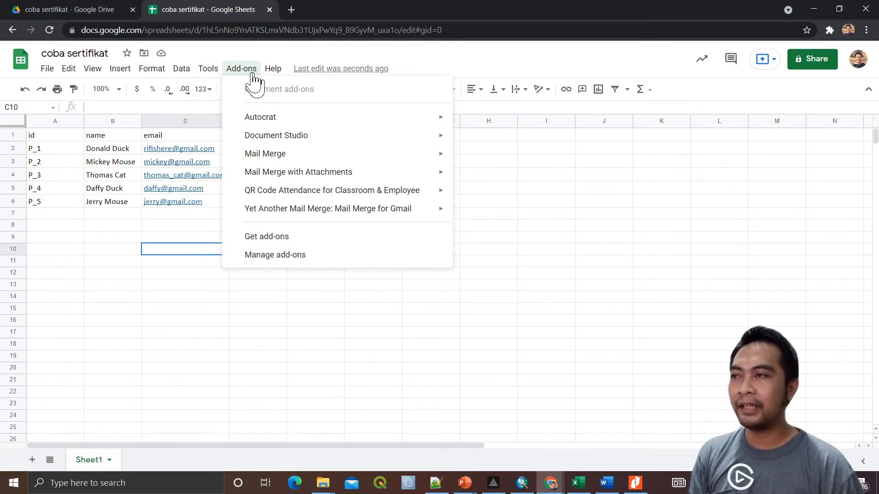
mouse_move(317, 213)
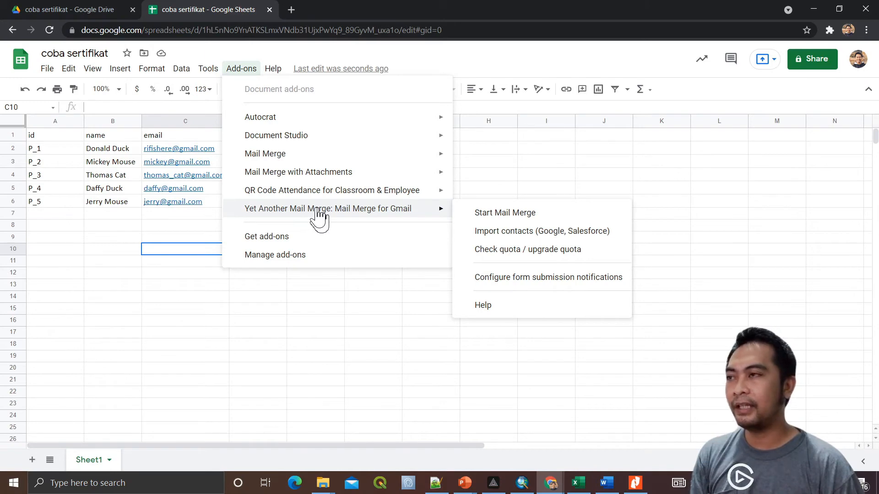
left_click(286, 239)
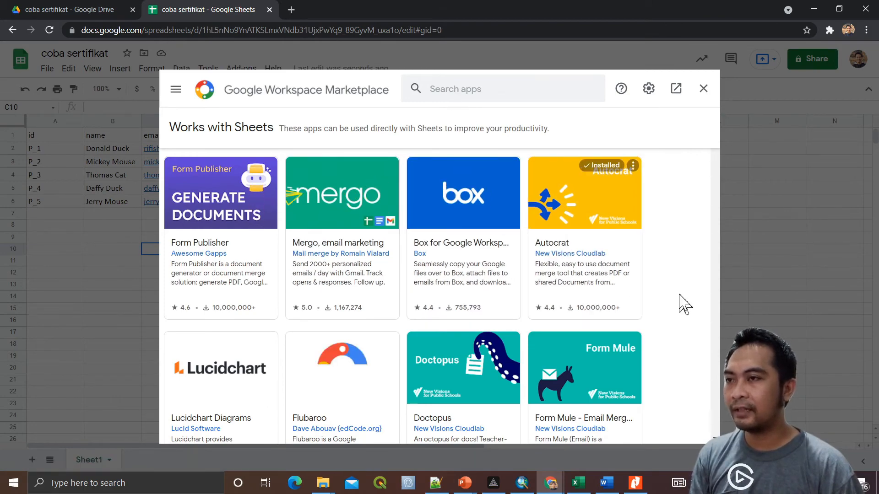
scroll(684, 304, "down", 1)
scroll(684, 304, "down", 5)
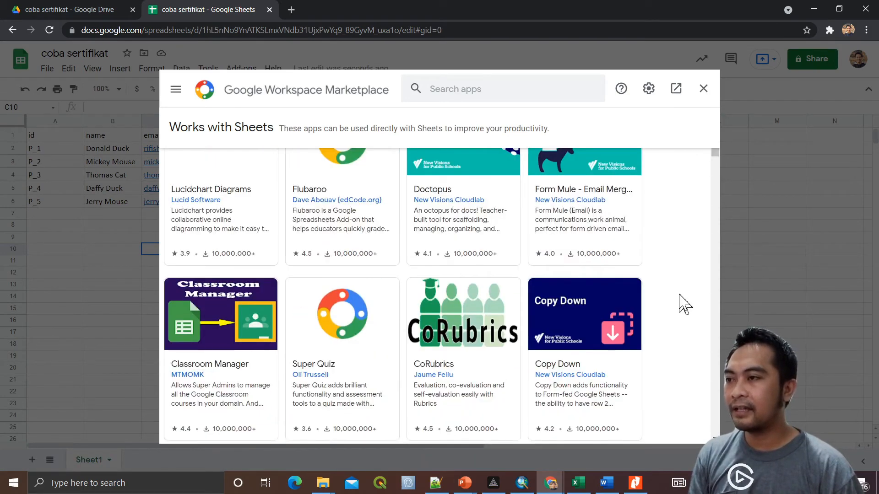
scroll(684, 304, "down", 3)
scroll(684, 304, "down", 8)
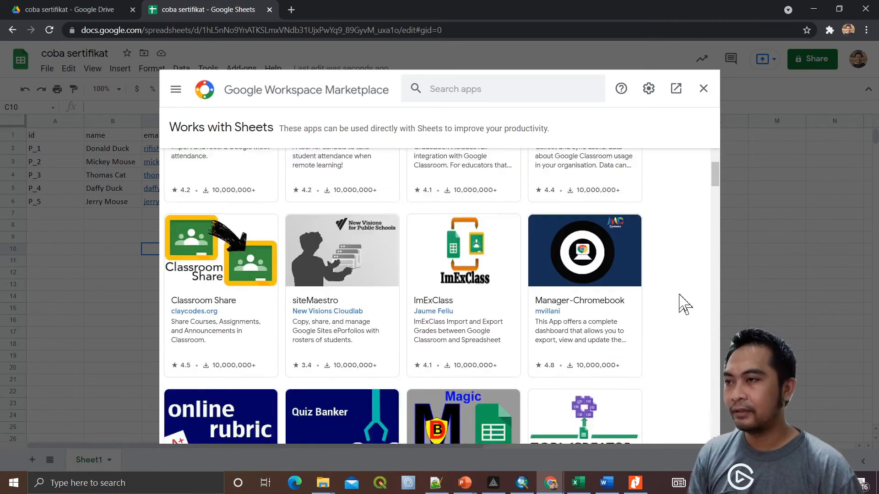
scroll(684, 304, "down", 1)
scroll(685, 304, "down", 6)
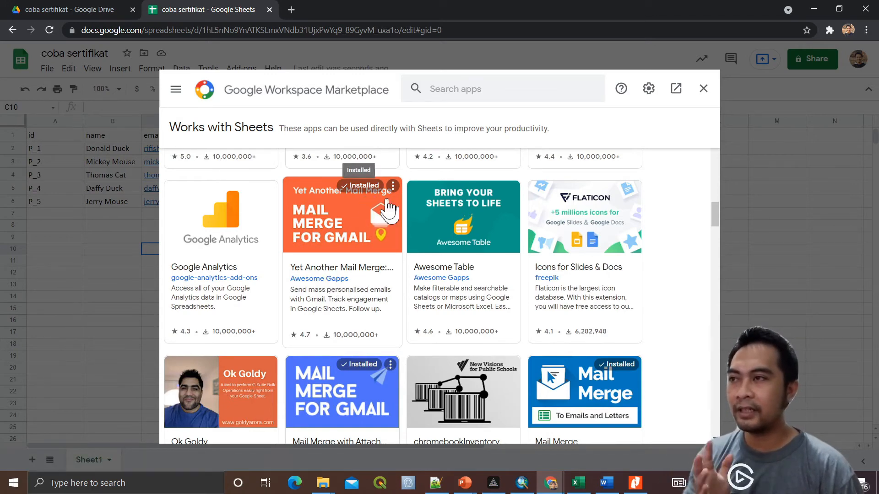
left_click(489, 237)
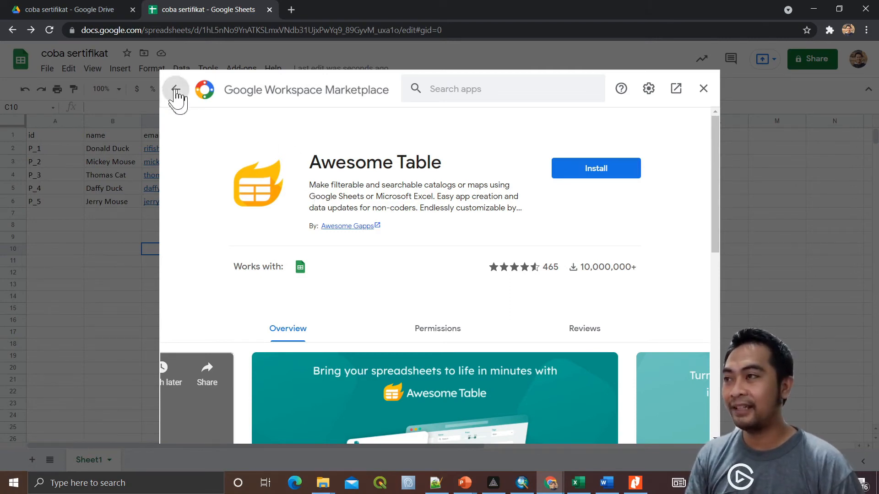
left_click(703, 89)
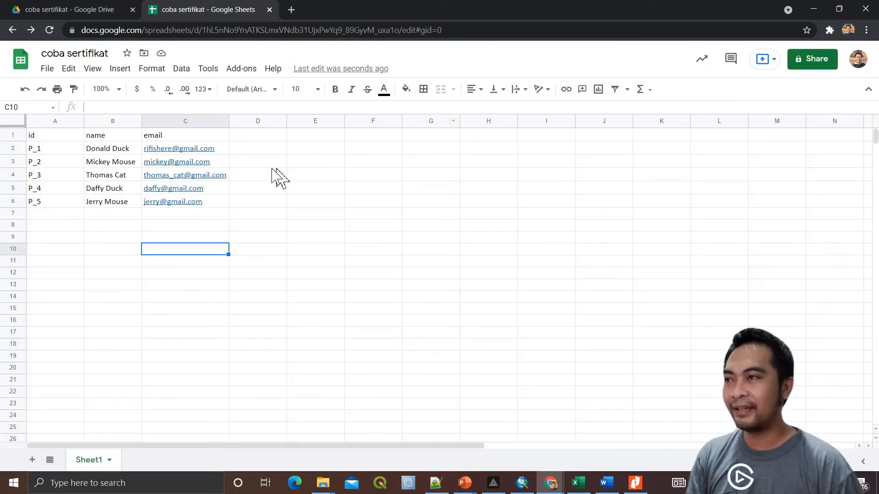
Start Yet Another Mail Merge, close its error dialog, and open Chrome's main menu
left_click(243, 70)
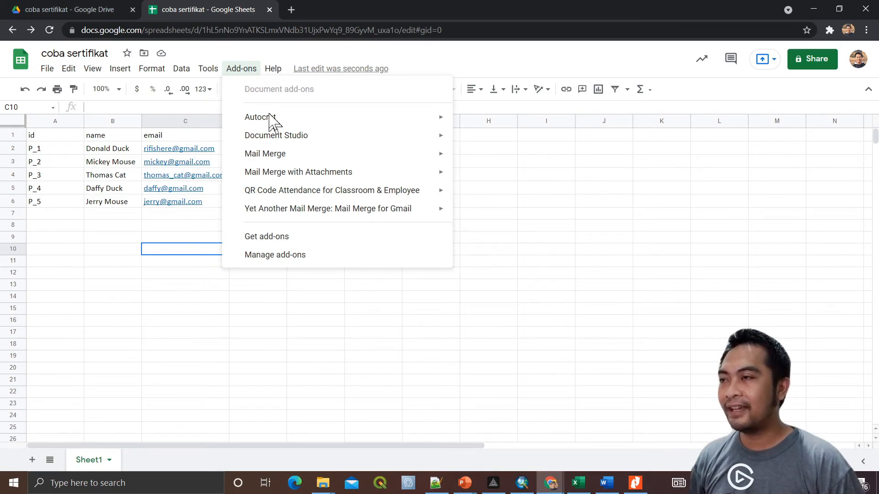
mouse_move(387, 221)
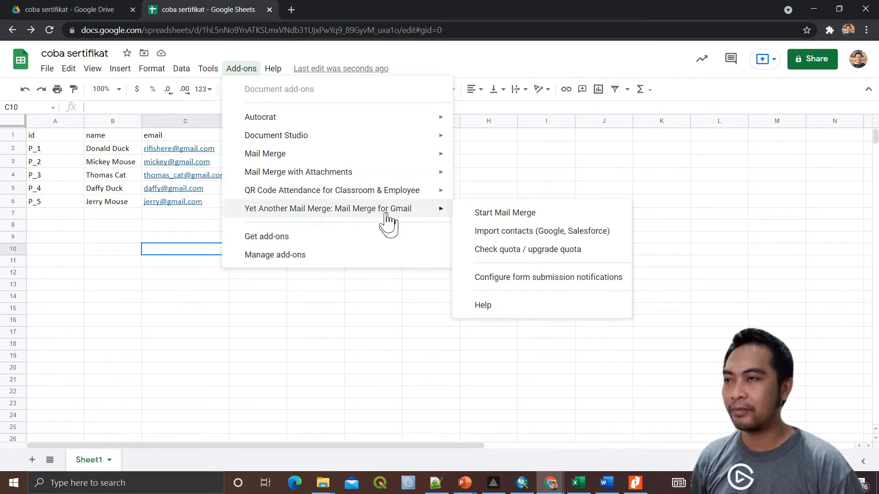
left_click(519, 223)
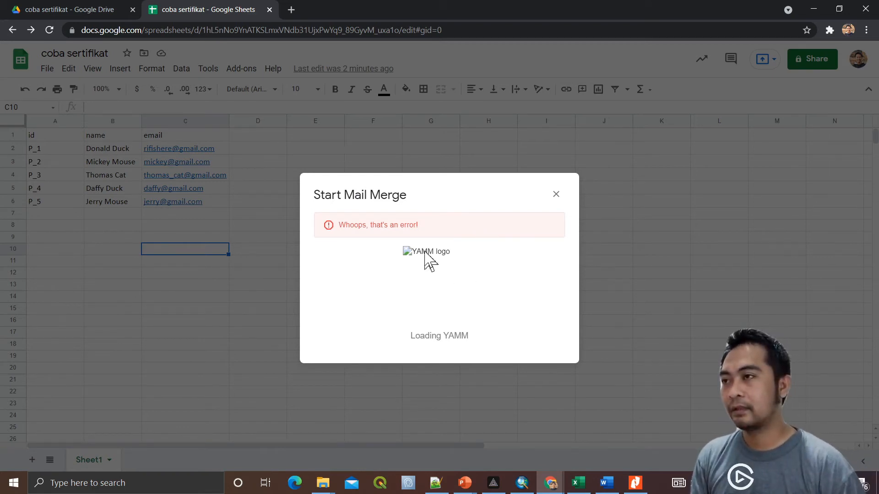
left_click(556, 194)
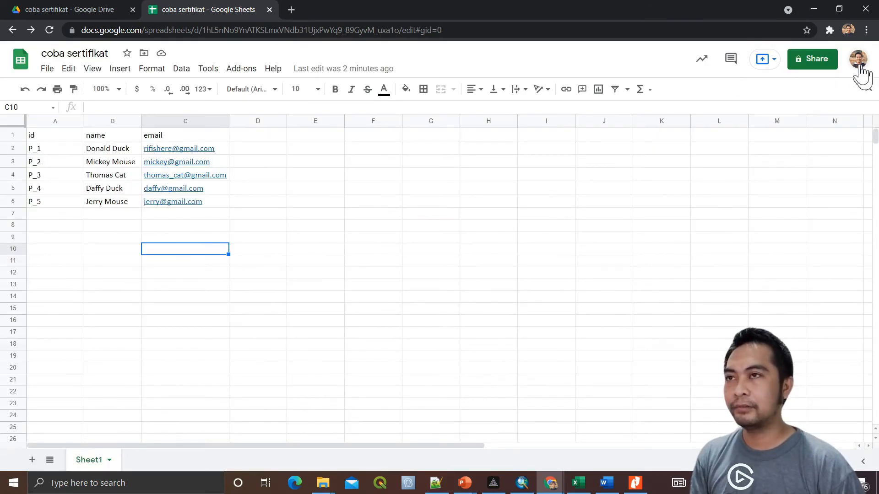
left_click(867, 30)
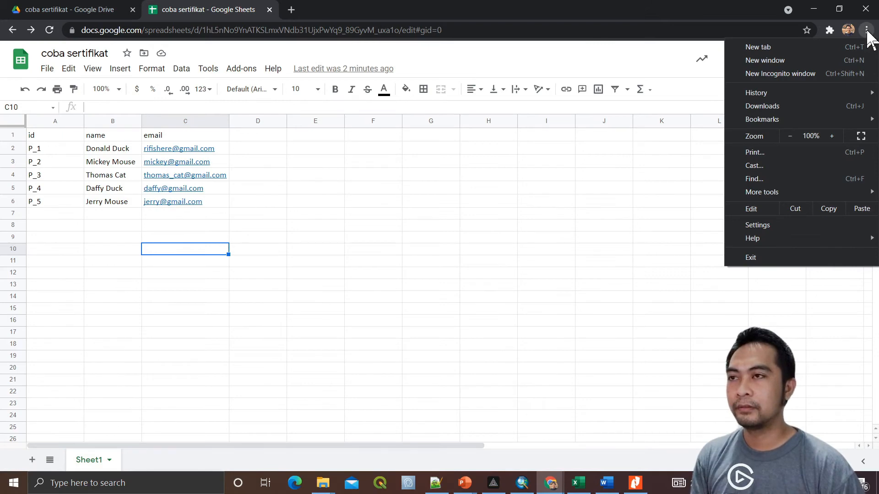
Open an incognito window at apps.ipb.ac.id
left_click(446, 190)
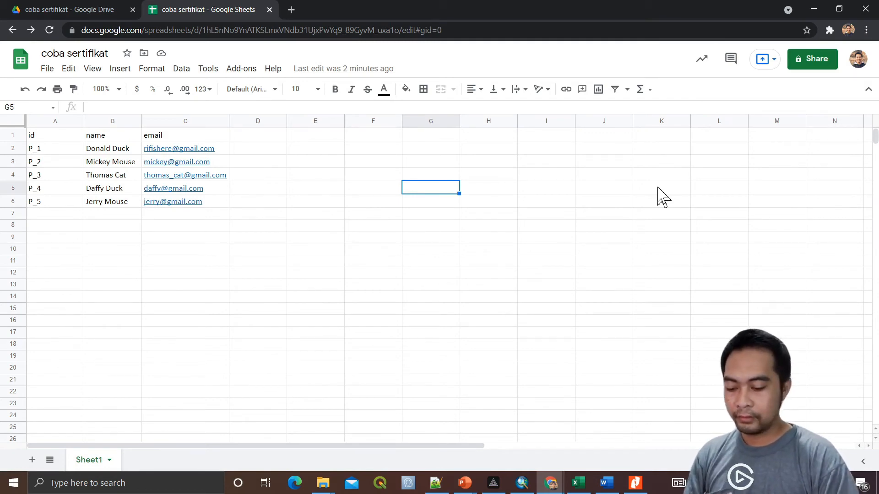
key("ctrl+shift+n")
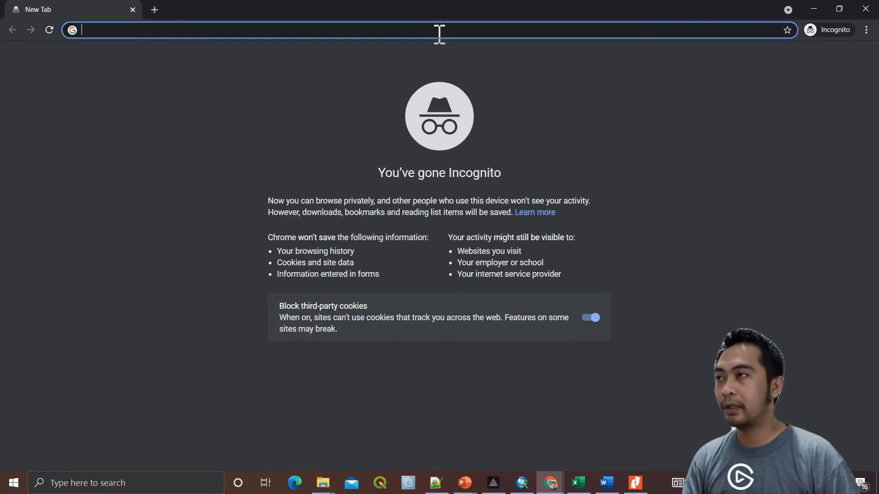
type("app")
key("Return")
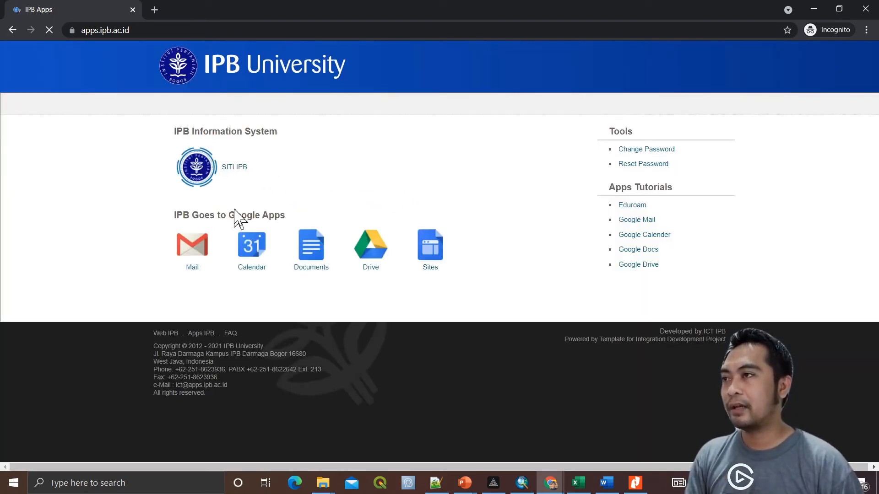
Sign in to university mail on the UNISYST IPB page with username and password
left_click(193, 252)
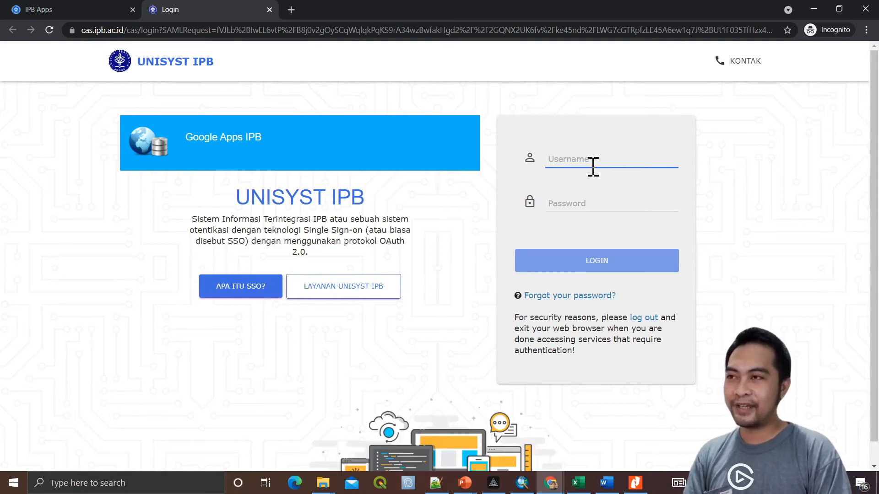
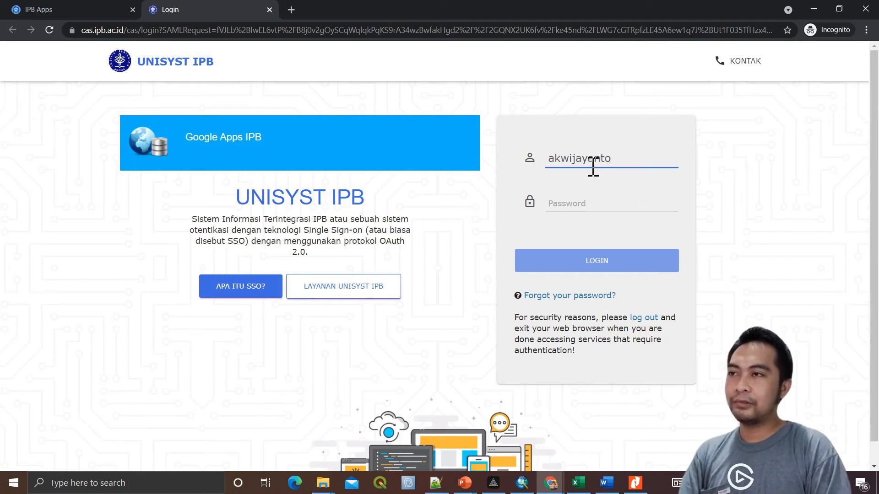
key("Tab")
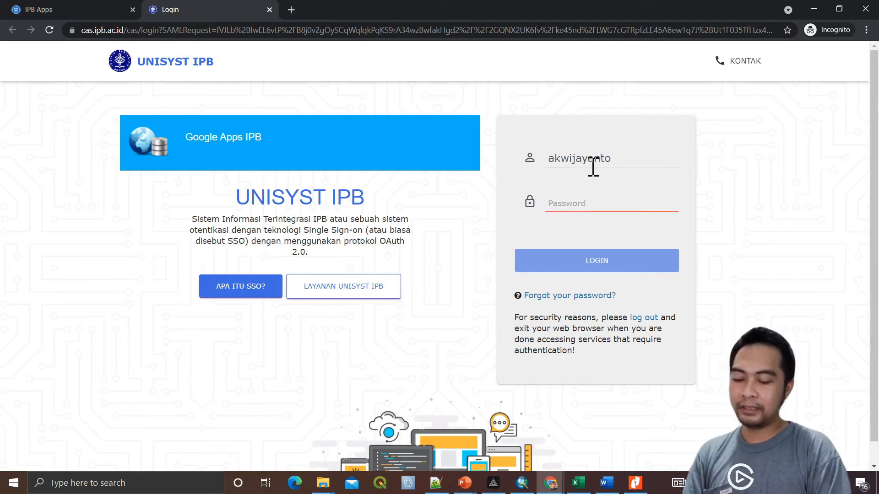
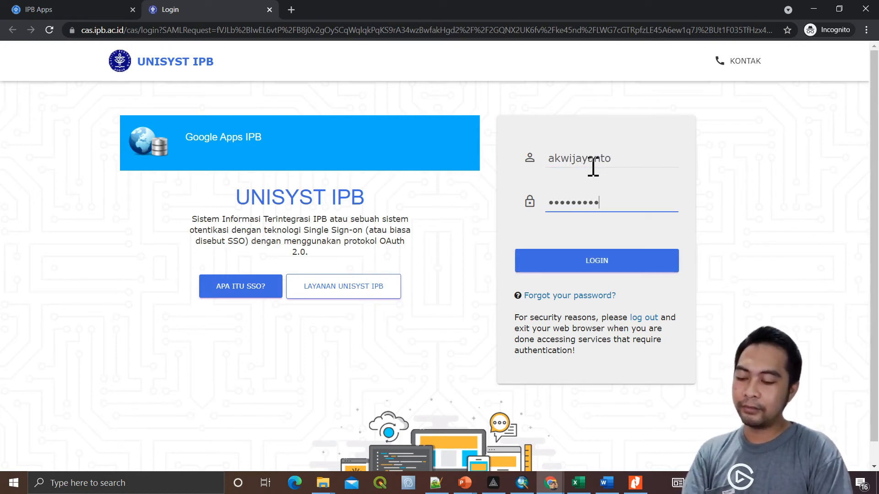
key("Return")
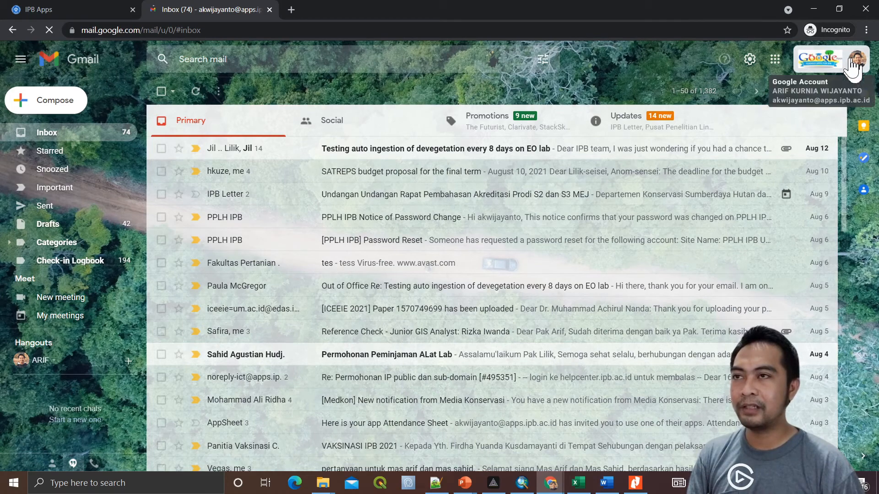
key("alt+Tab")
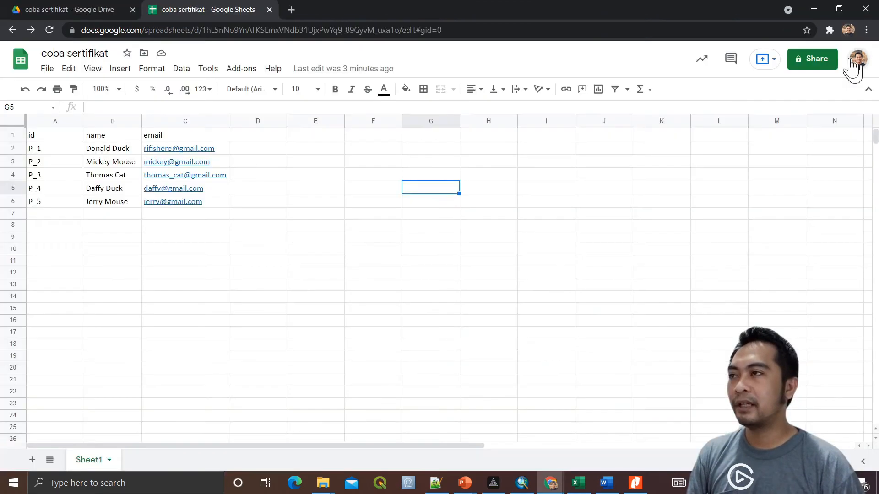
Check the signed-in accounts in both windows, then open Google Sheets from Gmail's apps grid
left_click(859, 68)
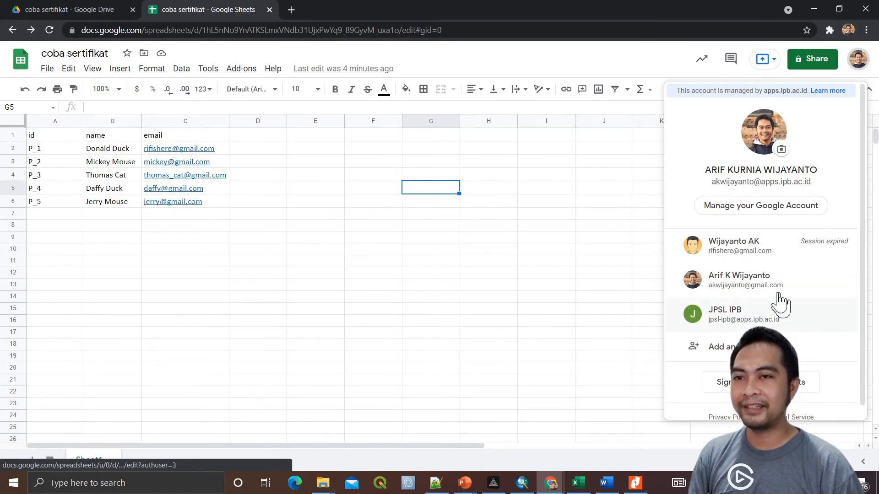
left_click(628, 165)
key("alt+Tab")
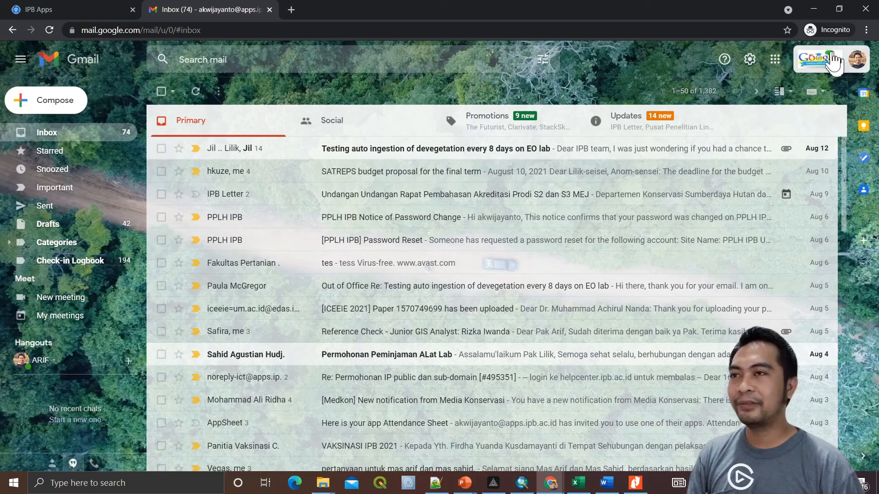
left_click(839, 61)
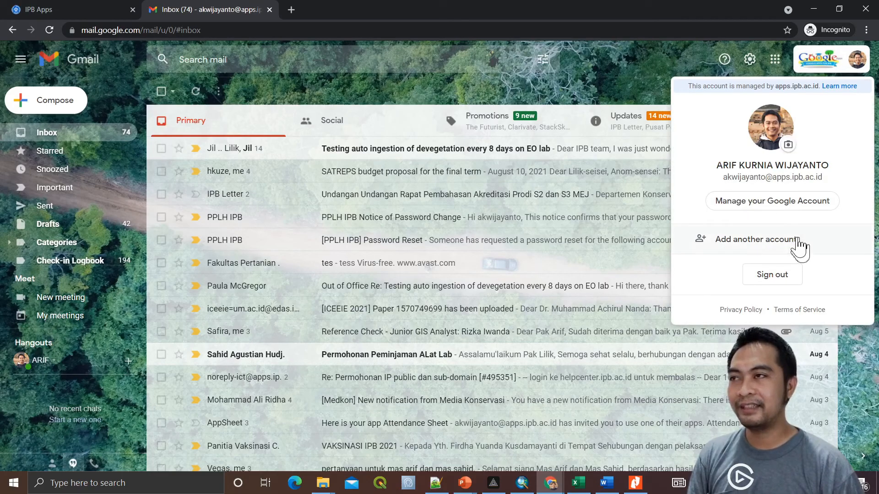
left_click(628, 91)
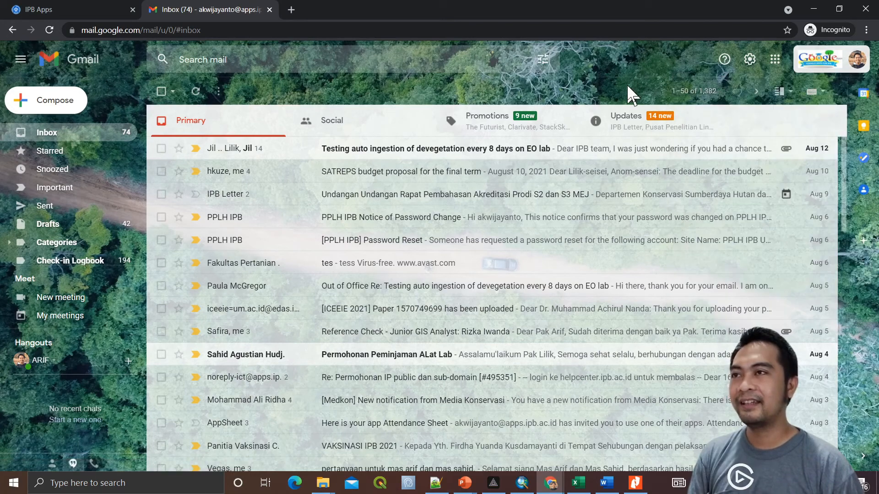
left_click(775, 59)
left_click(783, 172)
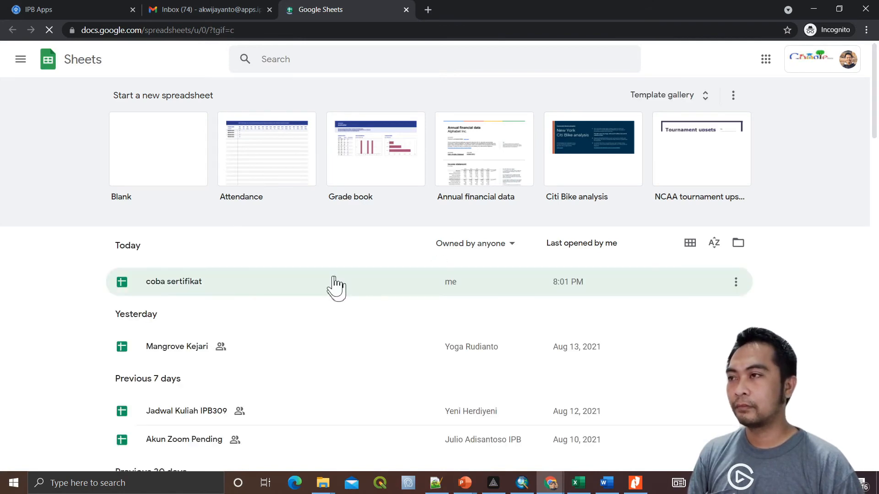
Open coba sertifikat, start Yet Another Mail Merge for 5 emails, and return to Gmail
left_click(176, 289)
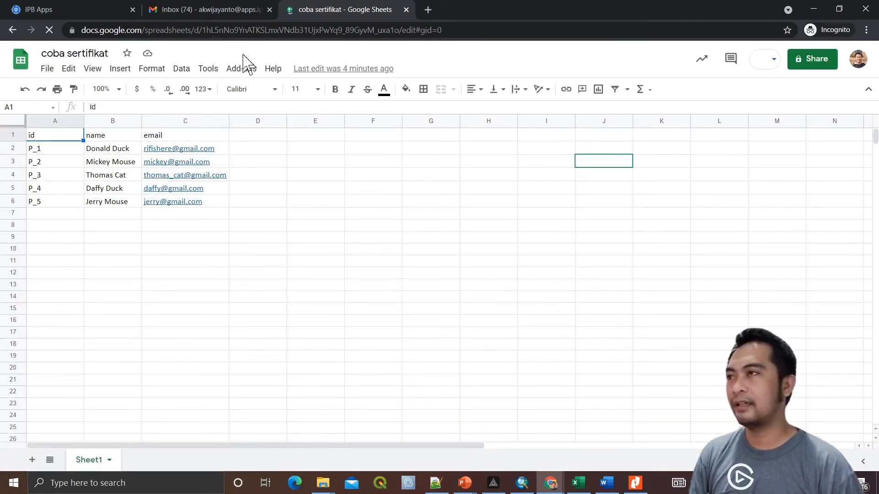
left_click(241, 69)
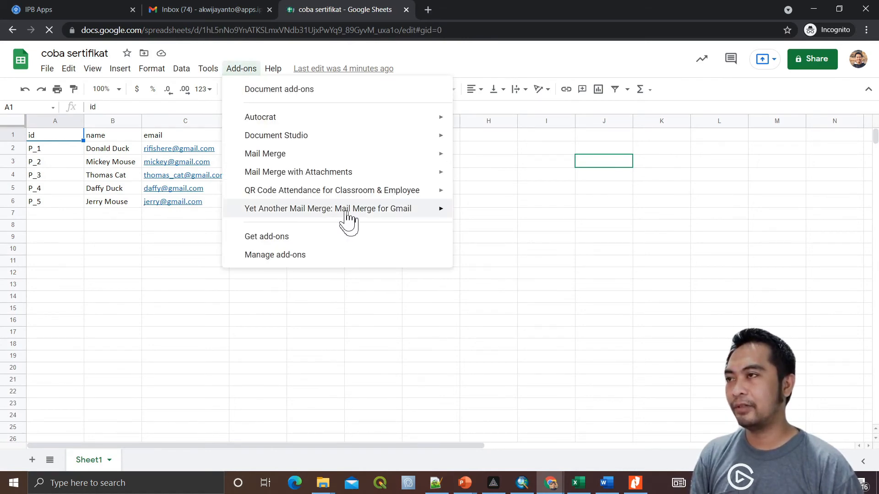
mouse_move(349, 219)
left_click(514, 211)
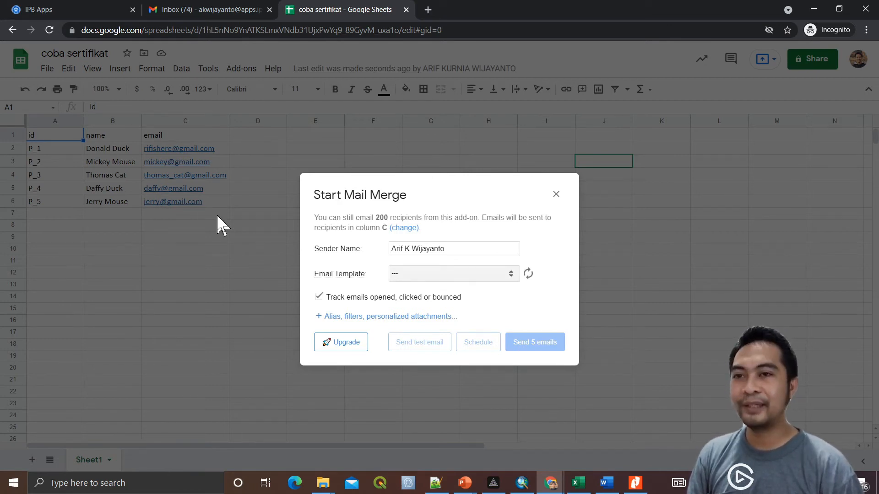
left_click(219, 13)
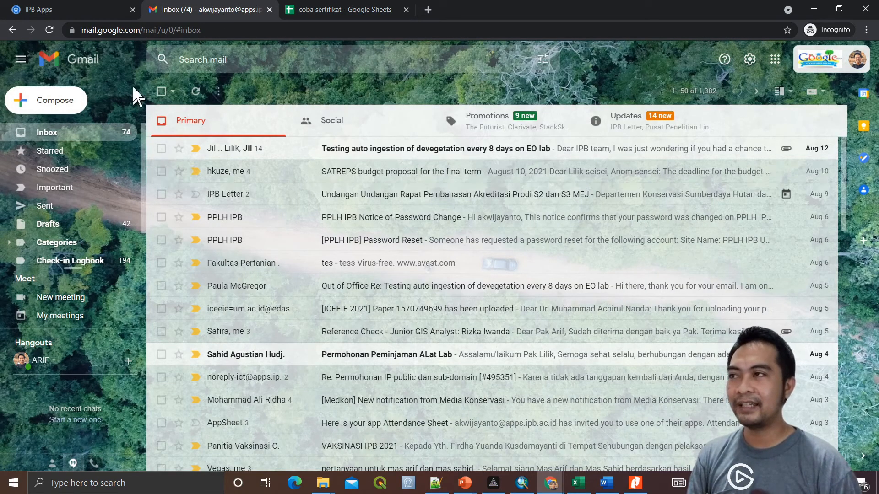
Start a new Gmail draft with the subject 'e-sertifikat Seminar Nasional'
left_click(65, 106)
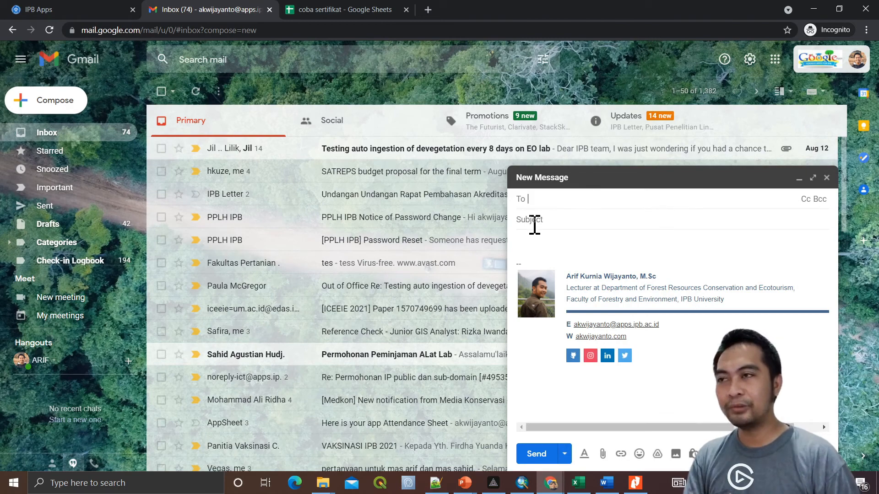
left_click(550, 225)
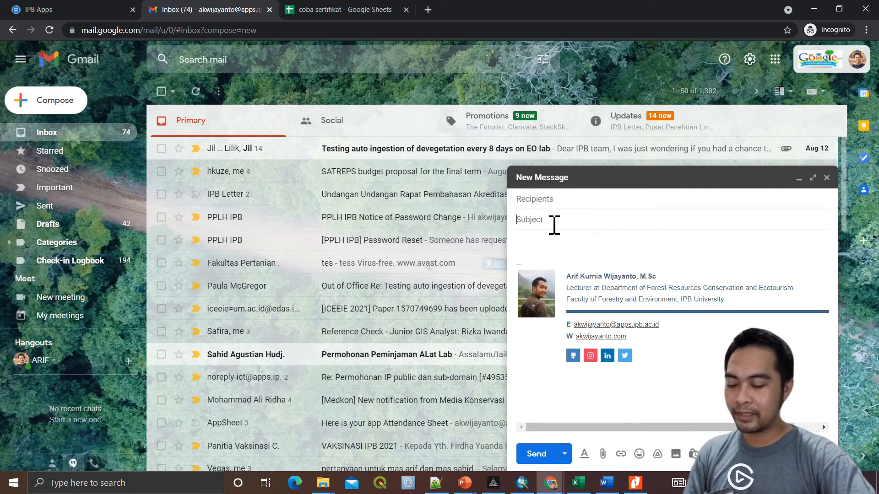
type("e-certif")
key("BackSpace")
key("BackSpace")
key("BackSpace")
key("BackSpace")
key("BackSpace")
key("BackSpace")
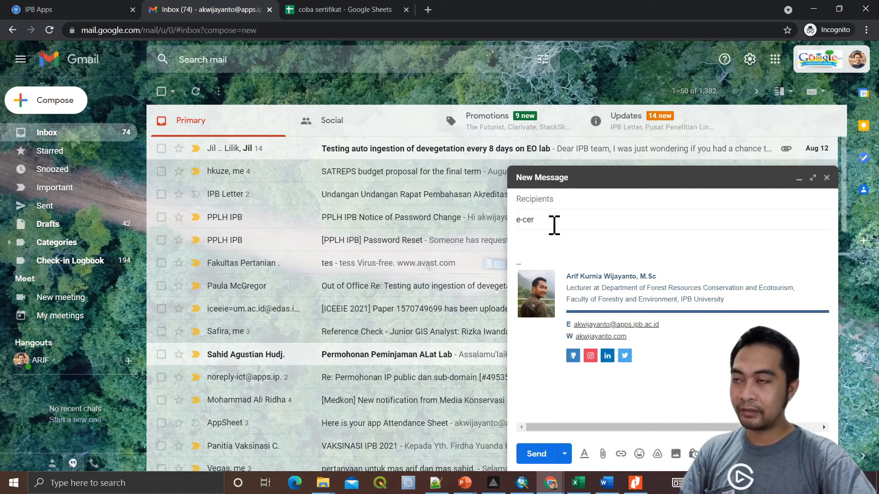
type("sertifikat")
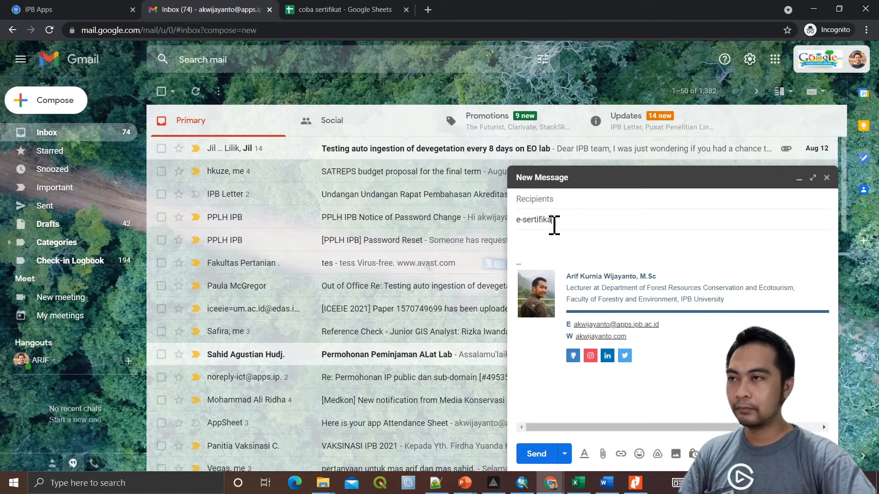
type(" Semina")
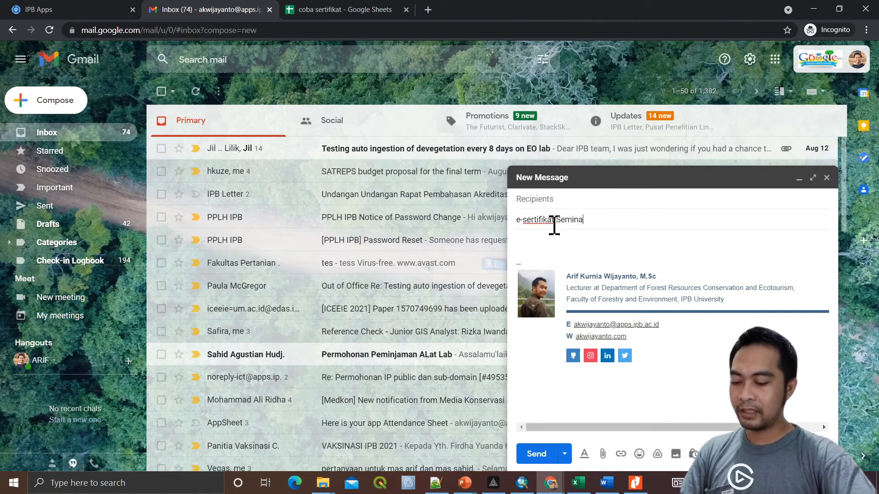
type("r Nasional")
Begin the body with 'Yth Bapak/Ibu {{name}}', checking the sheet's column name
key("Tab")
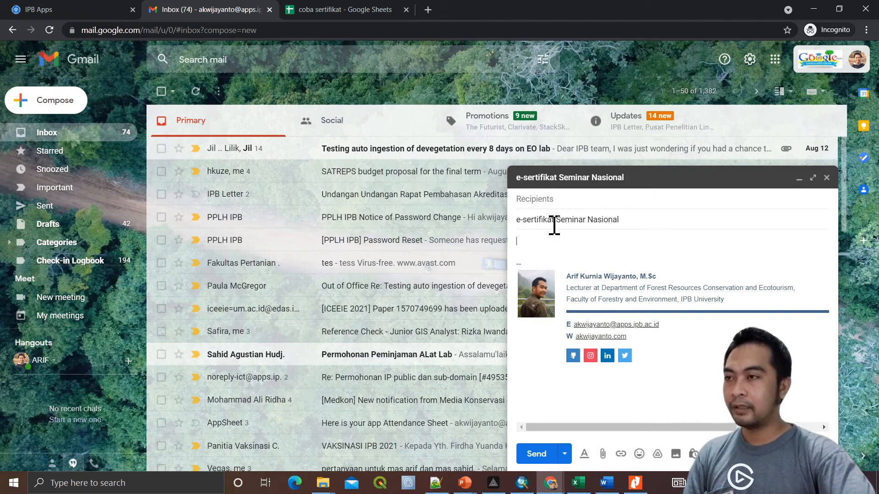
type("Yth")
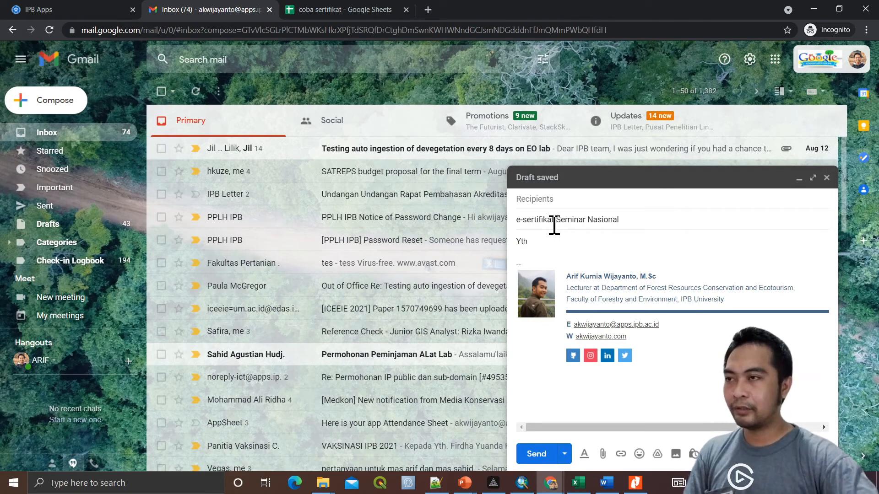
type(" Bapak/Ibu")
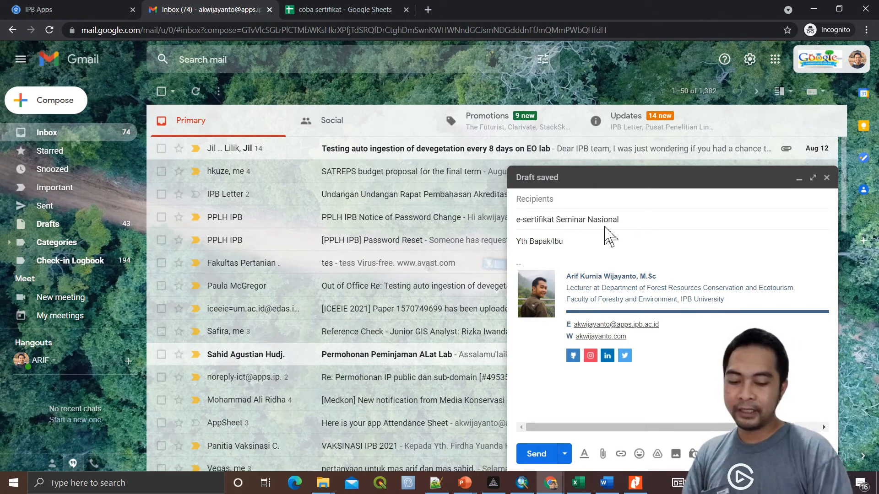
type("{{")
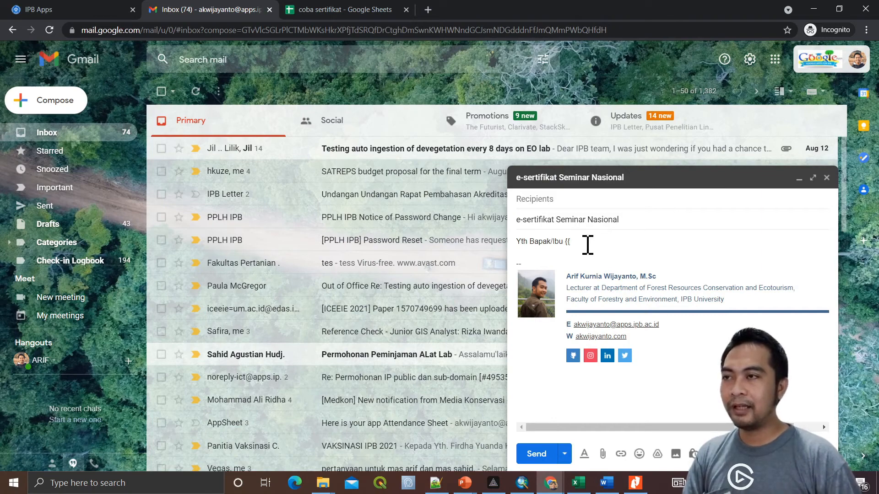
left_click(352, 12)
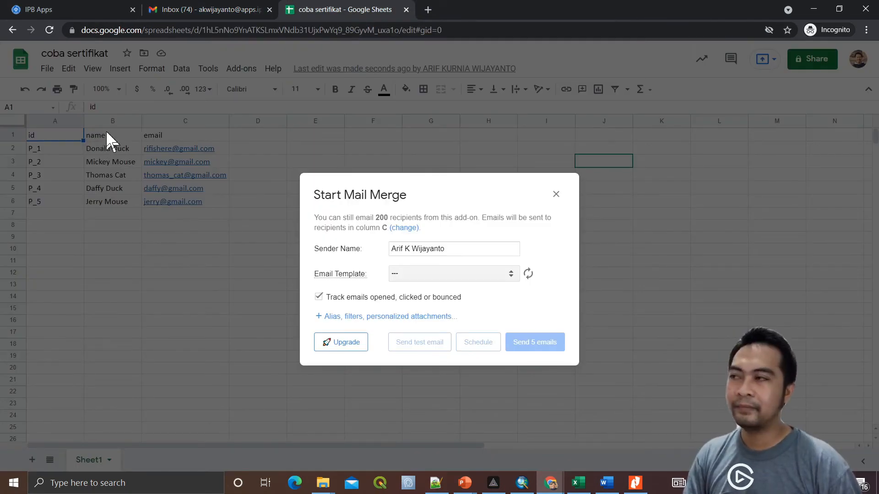
left_click(160, 13)
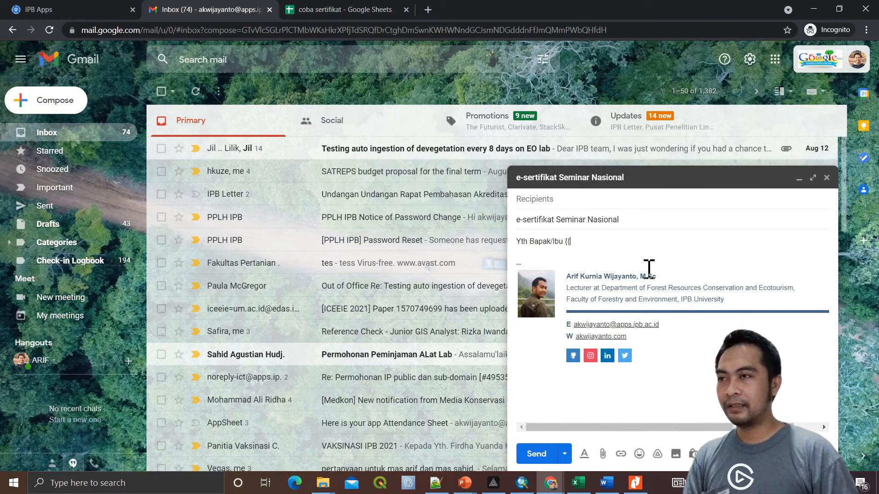
type("name")
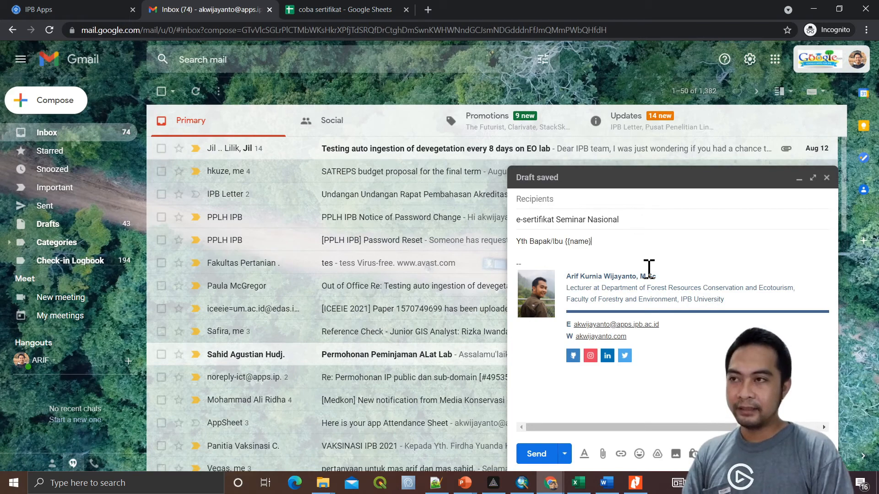
type("}}")
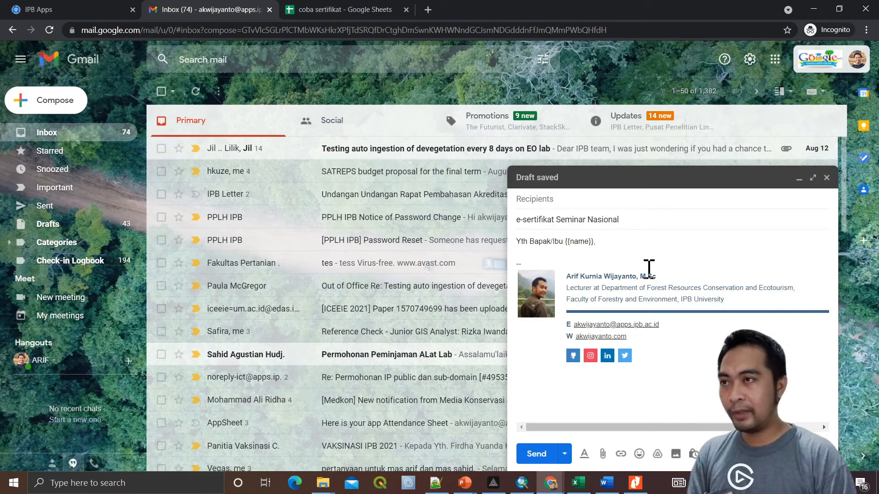
Add the attachment note, thank-you line and 'Salam,' closing, then close the draft to save it
type(",")
key("Return")
key("Return")
type("Terla")
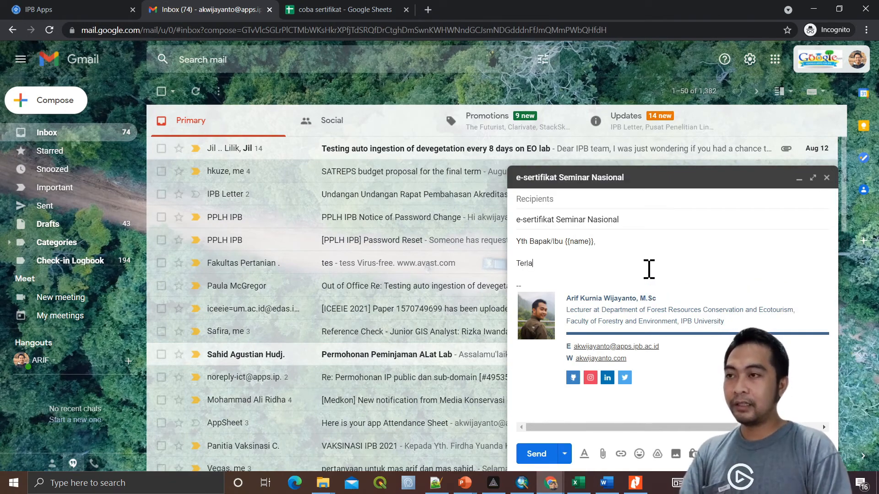
type("mpir file ")
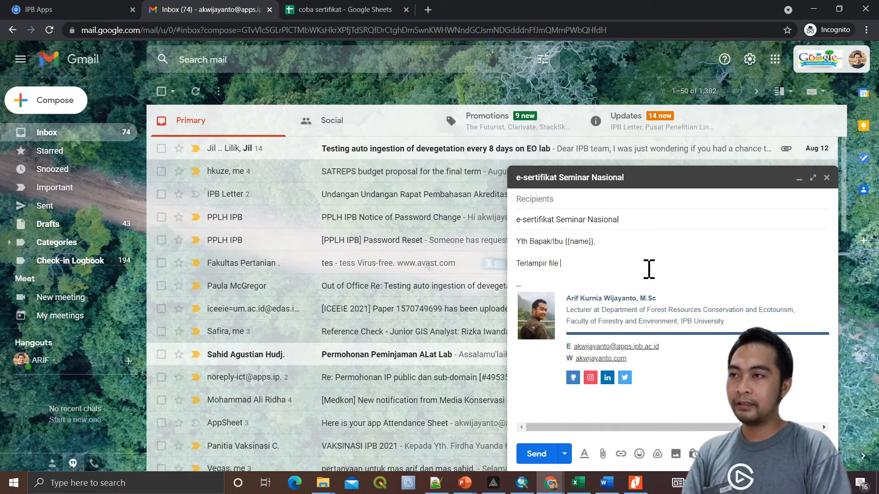
type("e-sertifikat")
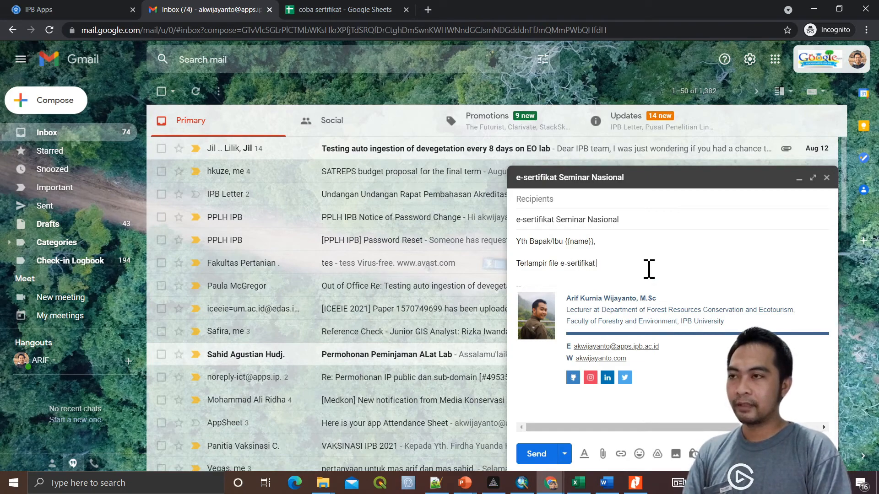
type(" acara Semina")
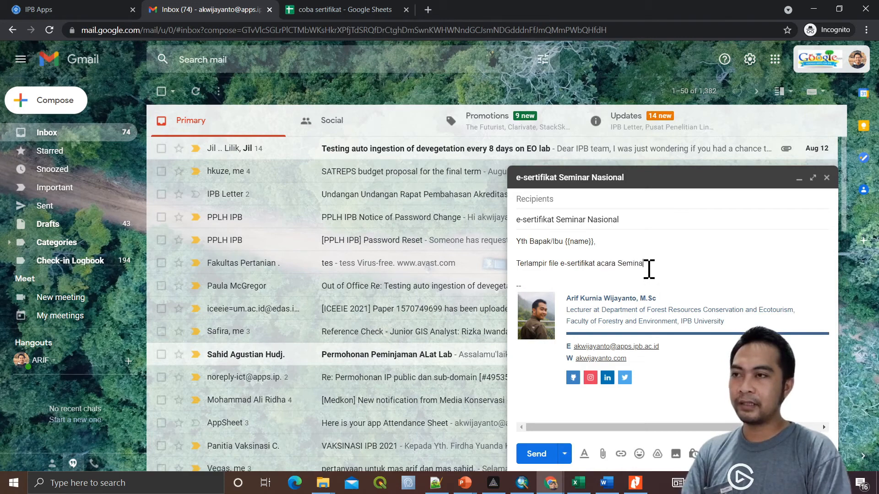
type("r Nasional")
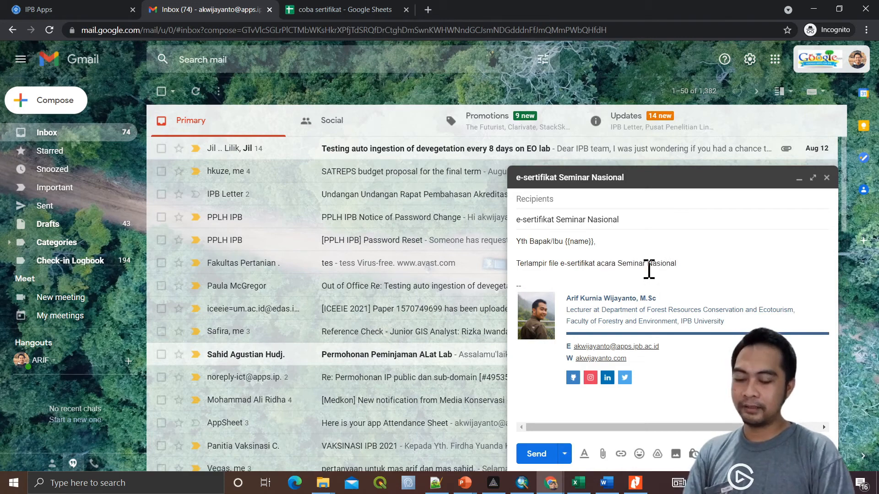
type(". Terima kasih ")
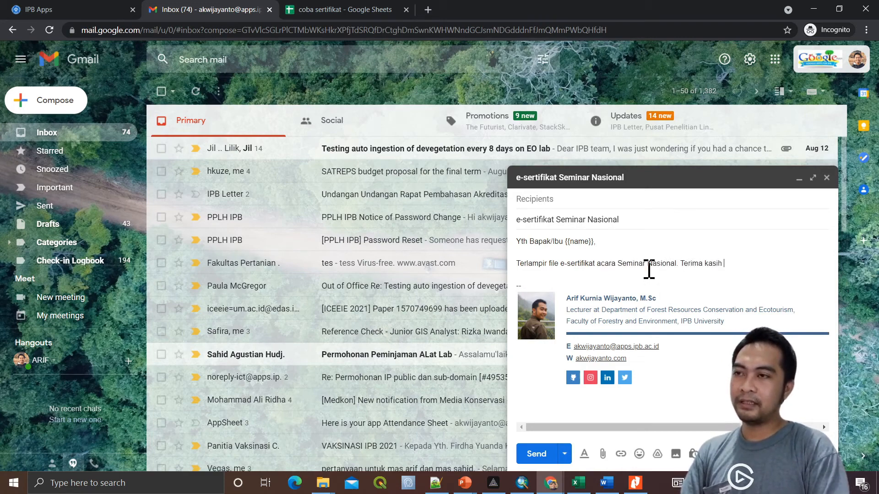
type("atas partis")
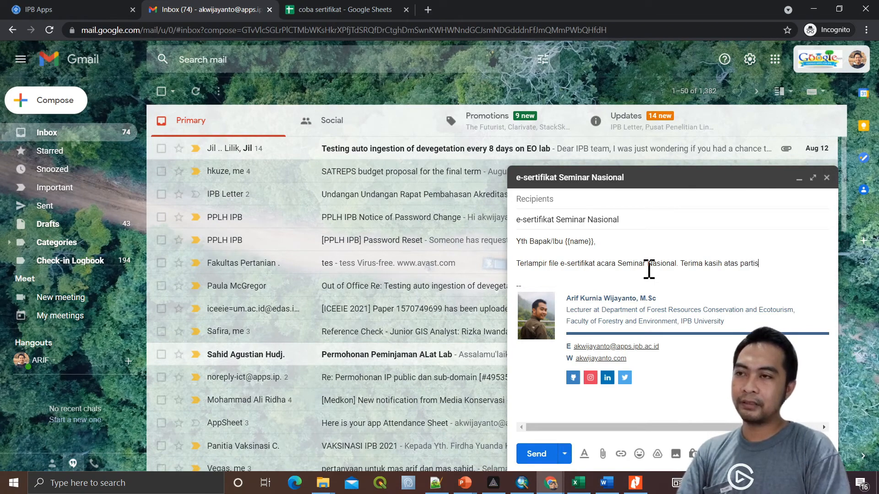
type("ipasi anda.")
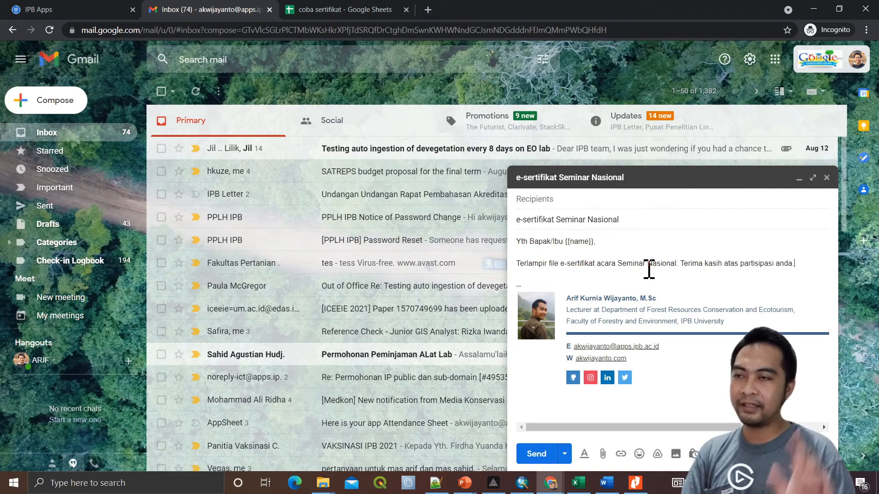
key("Return")
key("Return")
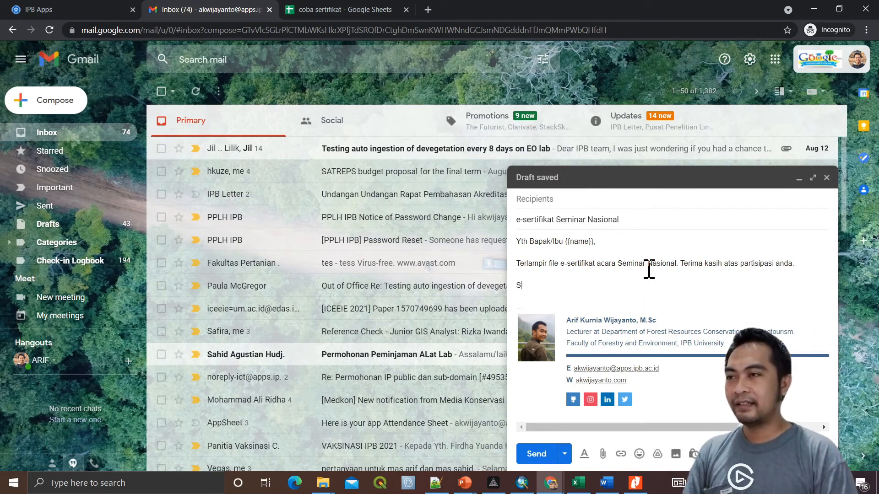
type("Salam,")
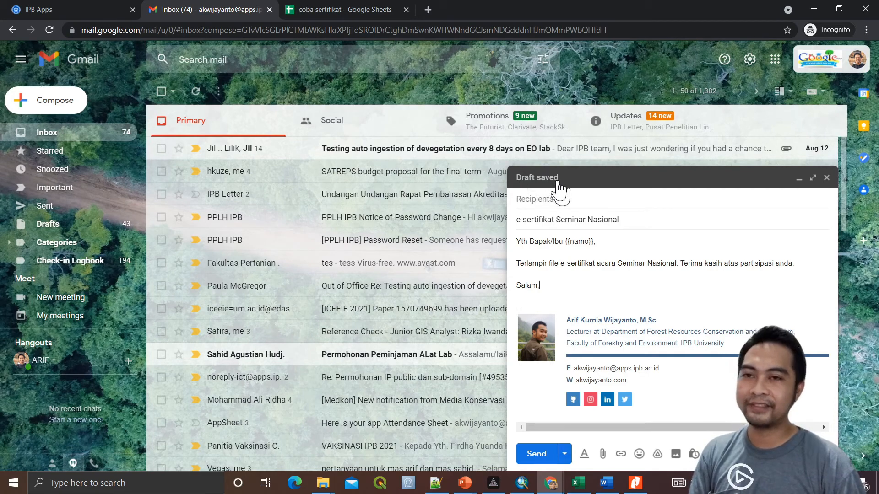
left_click(826, 177)
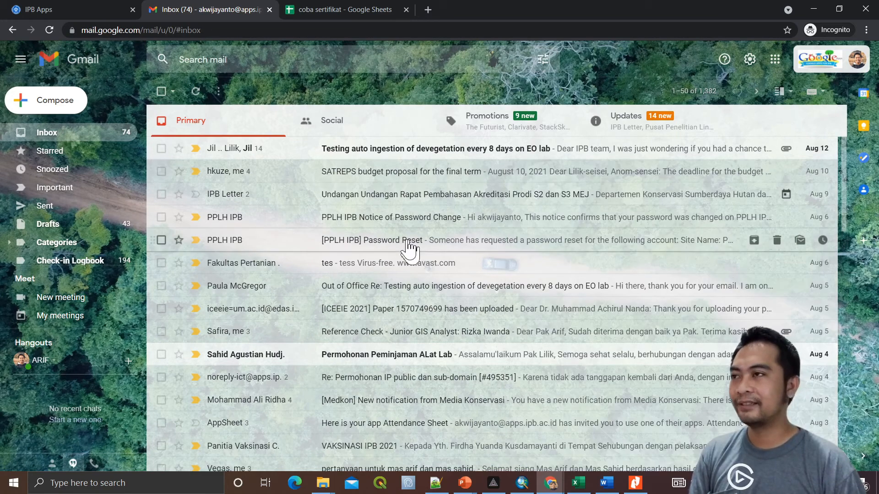
Refresh the email templates and choose 'e-sertifikat Seminar Nasional - 6 KB' as the template
left_click(343, 11)
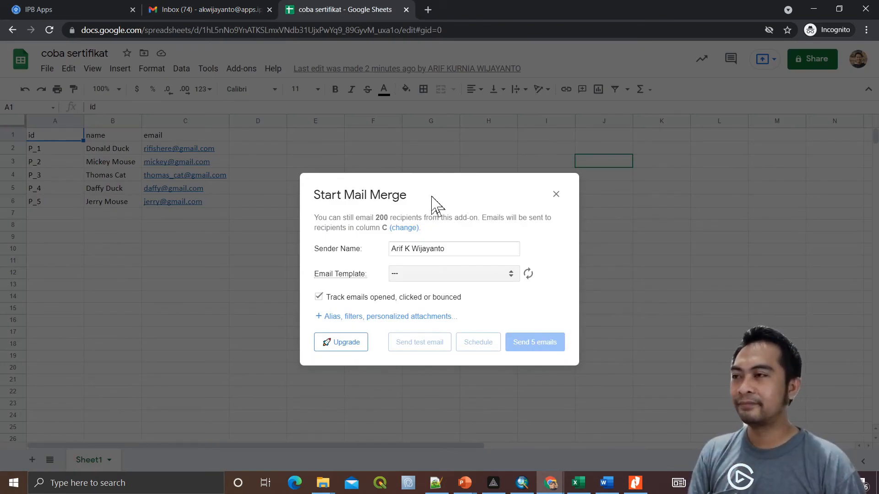
mouse_move(365, 276)
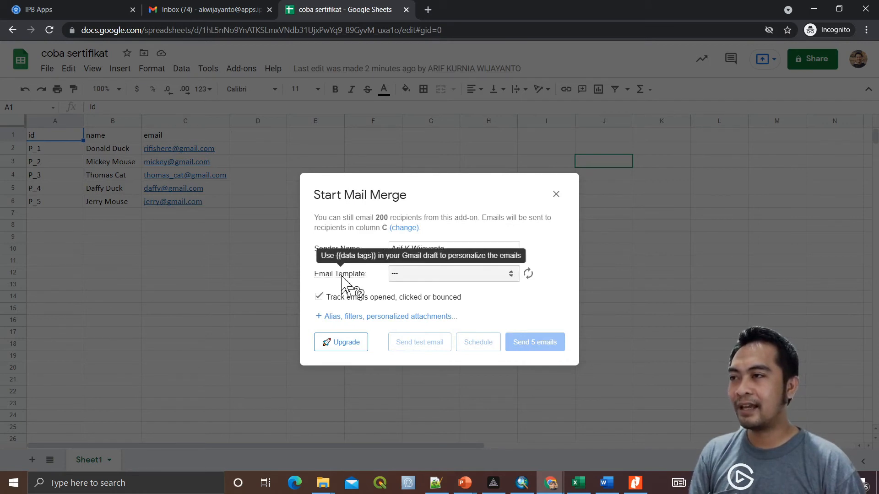
left_click(528, 275)
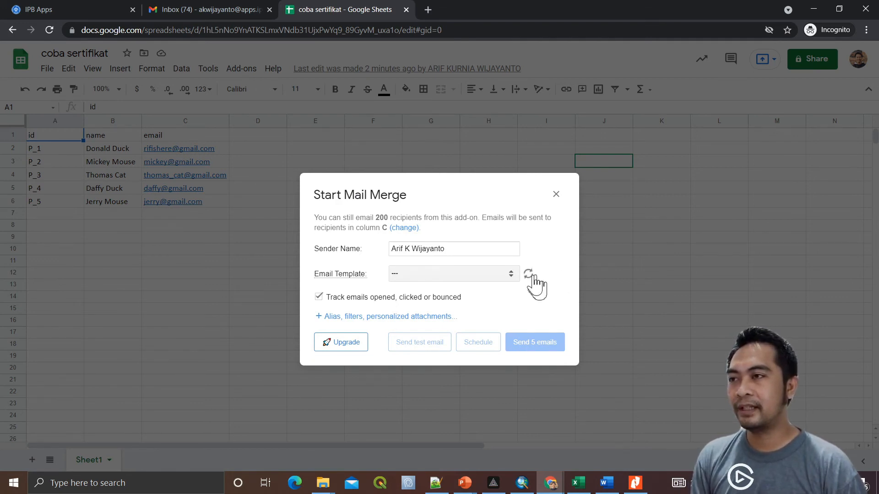
left_click(504, 280)
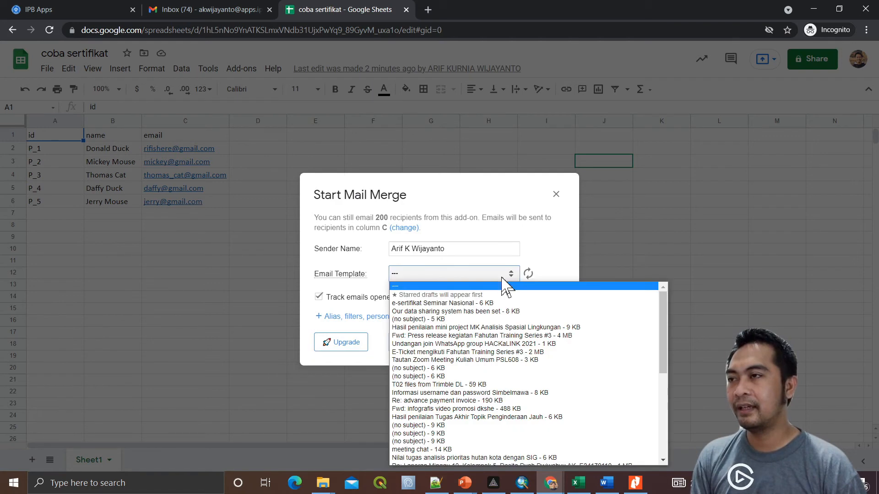
left_click(428, 304)
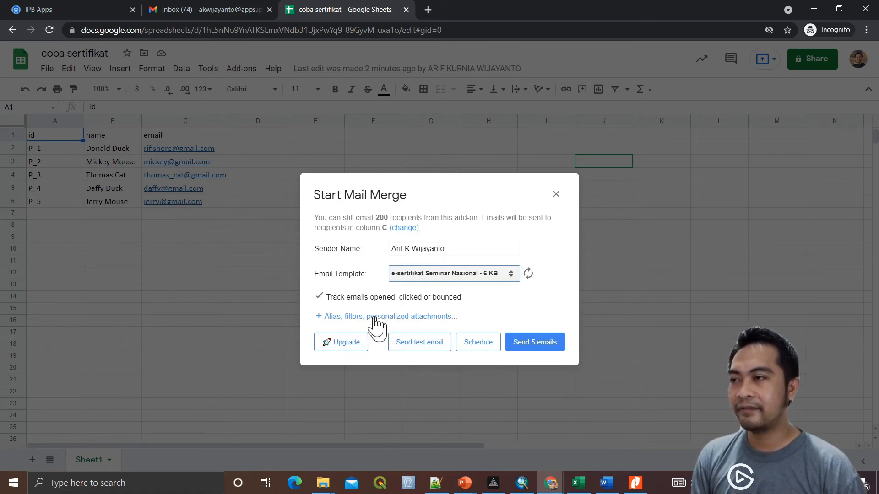
Import personalized attachments from the coba sertifikat Drive folder
left_click(443, 316)
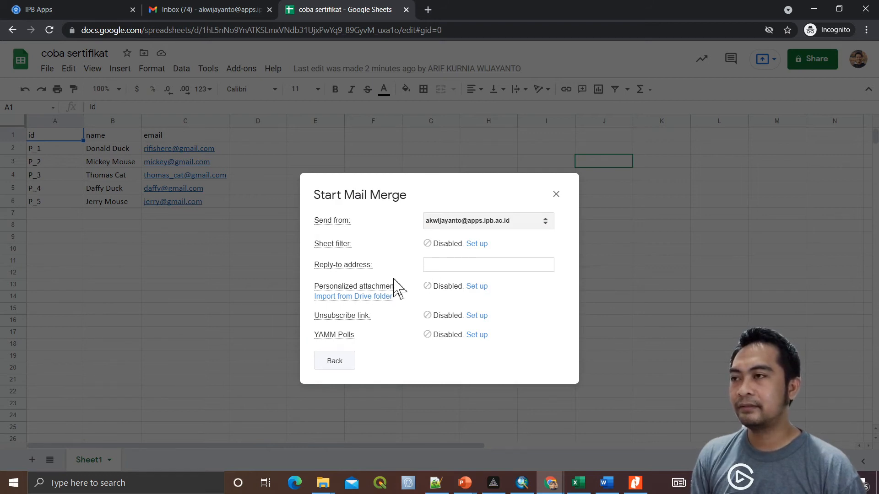
left_click(360, 297)
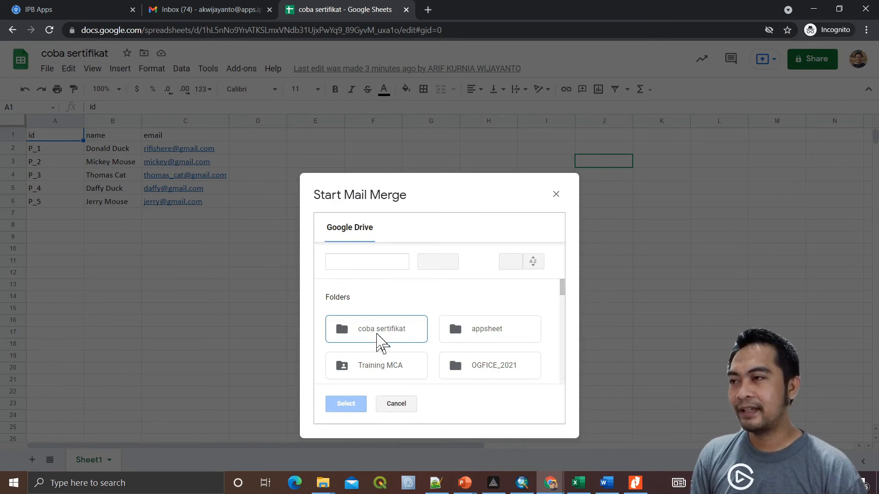
left_click(381, 331)
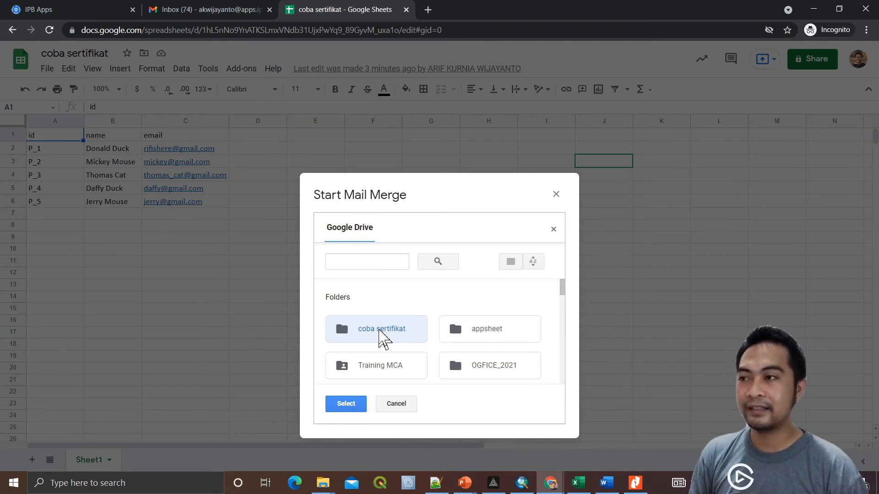
left_click(359, 405)
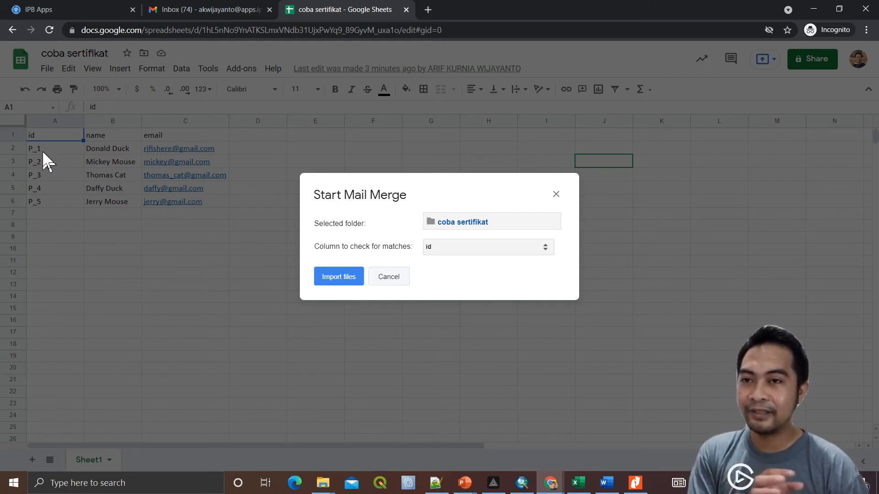
Match attachment files on the id column and import all 5 certificate files
left_click(479, 248)
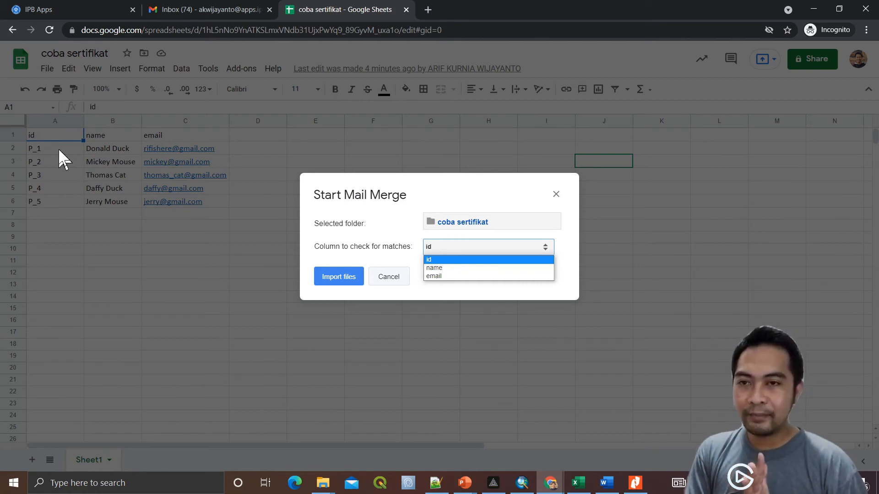
left_click(457, 259)
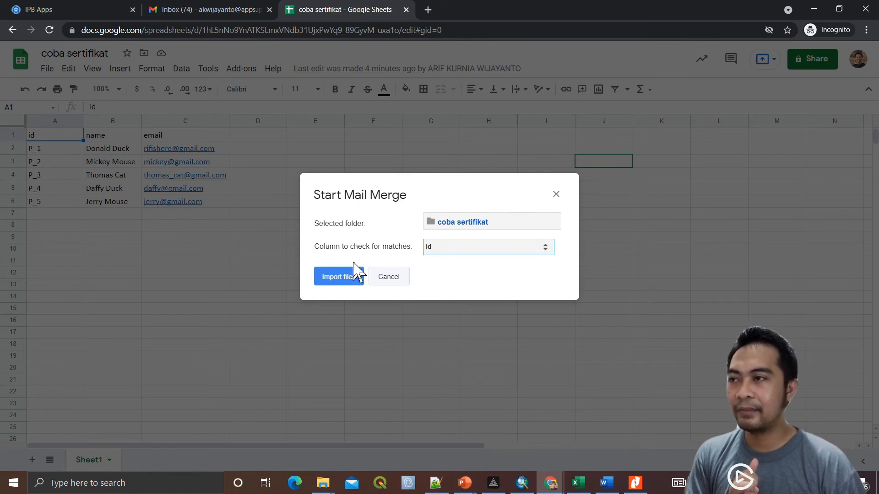
left_click(333, 280)
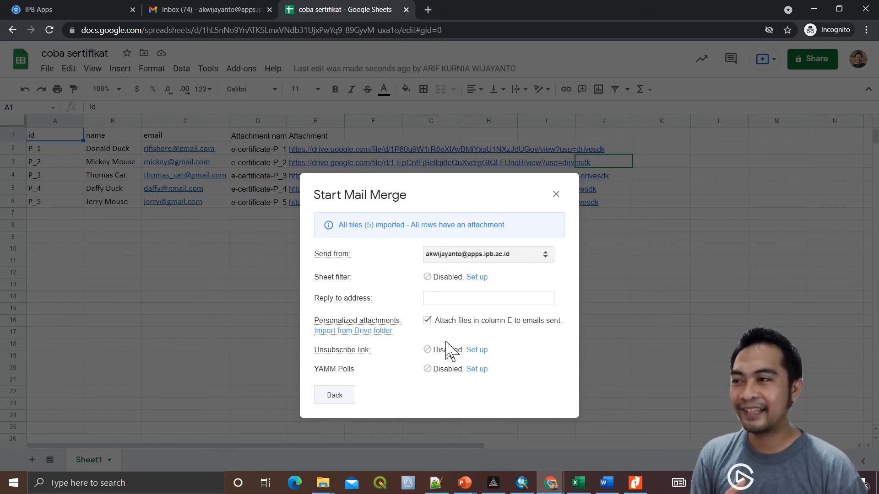
Go back to the main Mail Merge page and send a test email of the merge
left_click(335, 396)
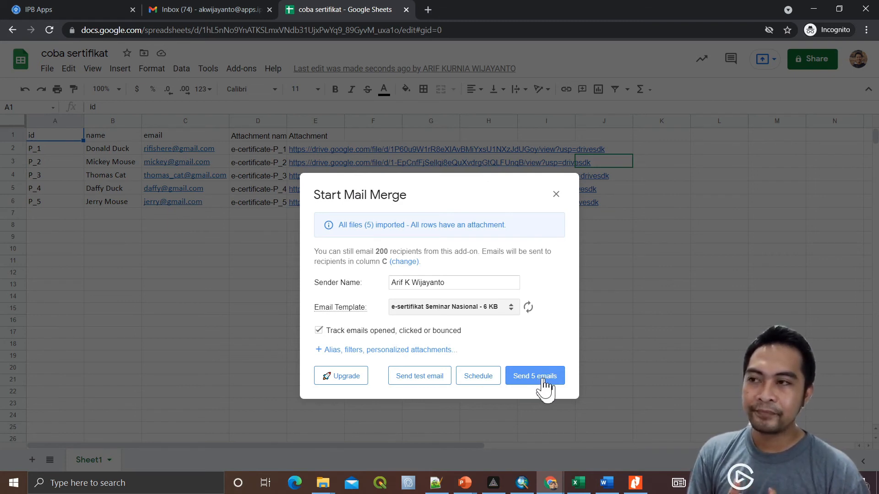
left_click(419, 379)
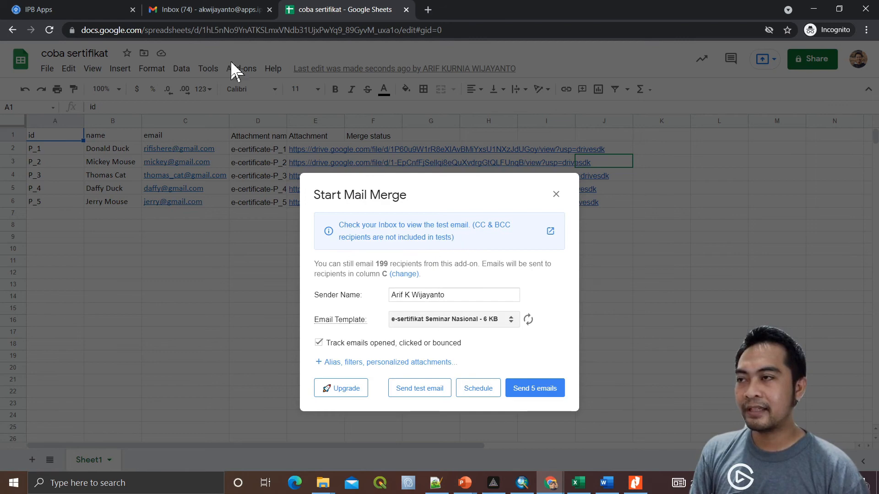
left_click(182, 10)
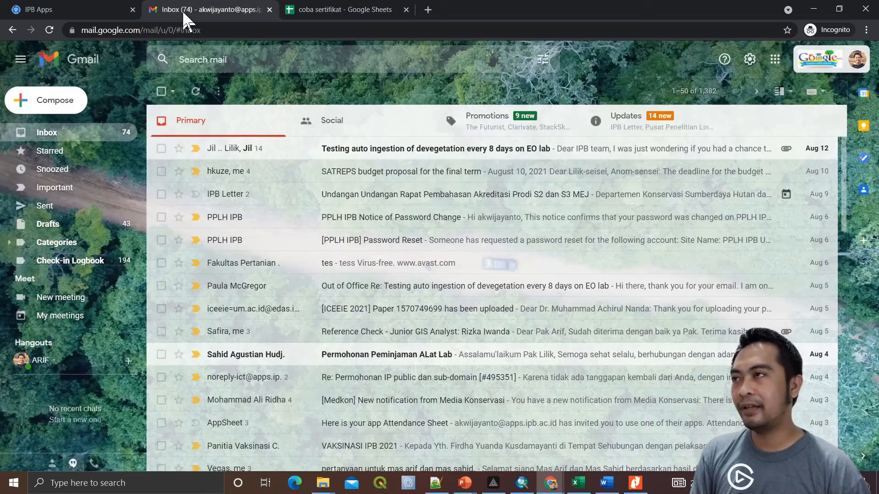
Open the new e-sertifikat test email and check the participant's name in the greeting
left_click(196, 93)
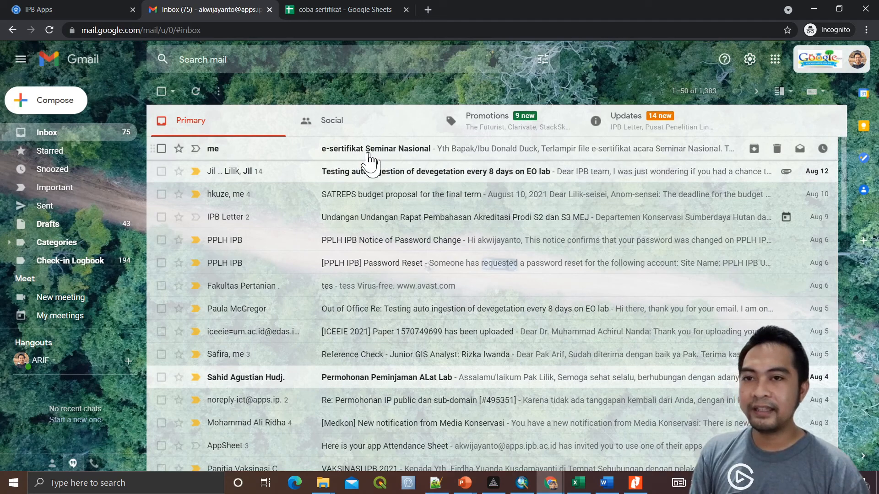
left_click(369, 155)
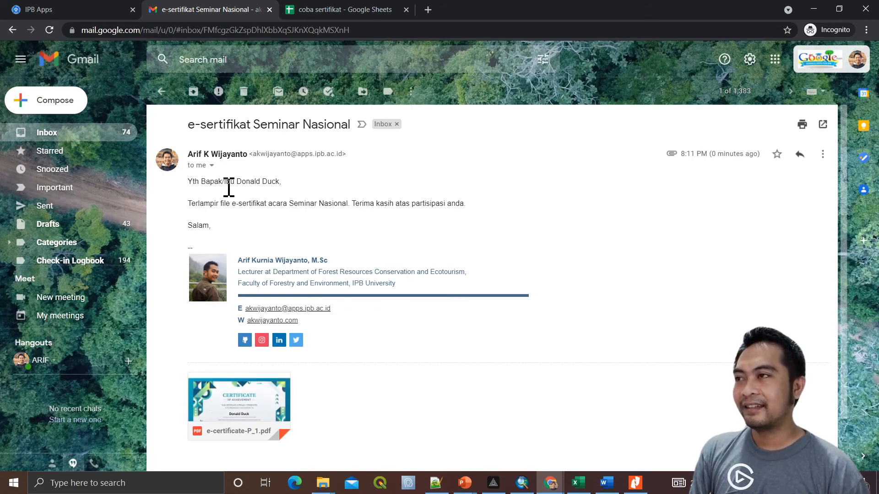
left_click_drag(241, 185, 279, 186)
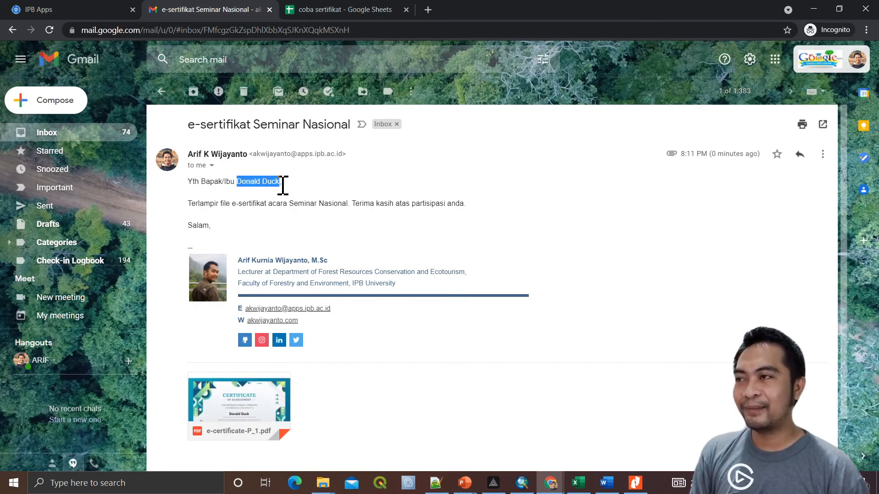
left_click(281, 185)
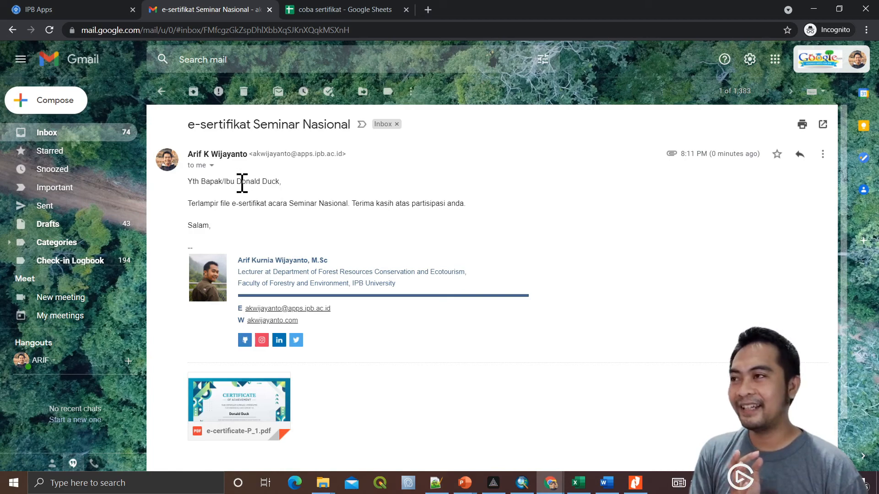
left_click_drag(238, 185, 285, 184)
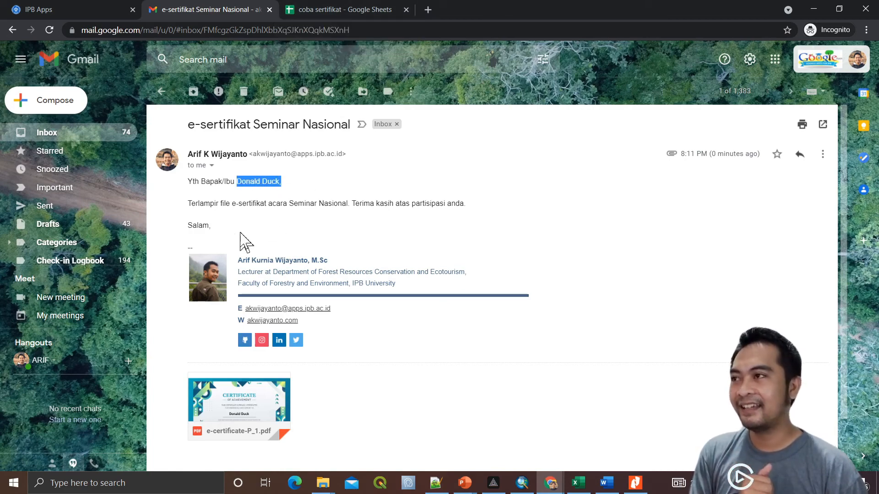
Preview the attached e-certificate-P_1.pdf, then close the preview
scroll(316, 247, "down", 2)
mouse_move(250, 355)
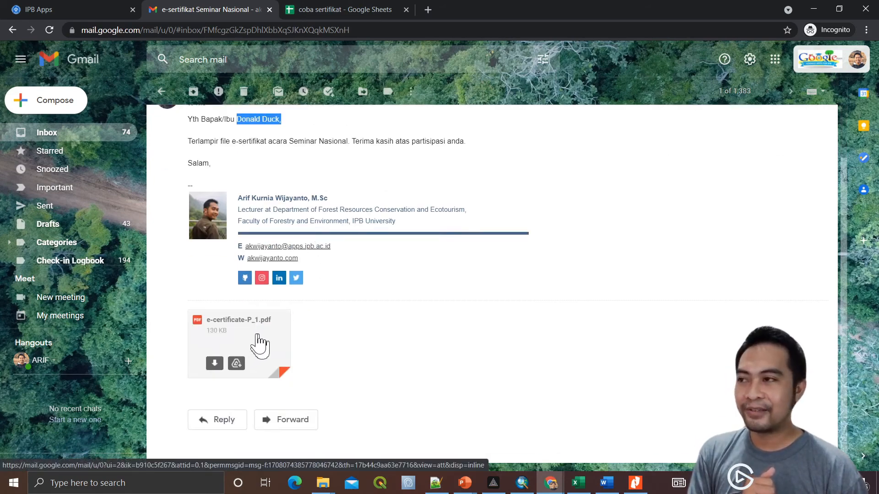
left_click(259, 346)
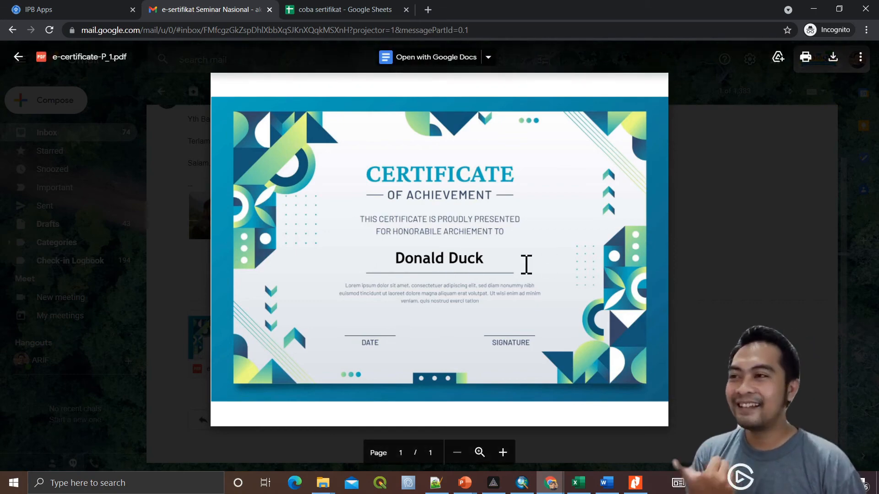
left_click(692, 220)
scroll(369, 356, "up", 3)
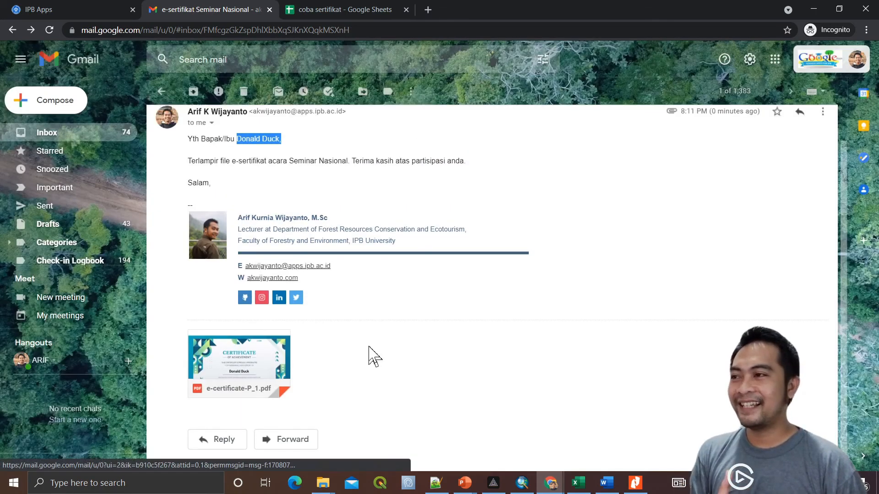
Send the certificate emails to all 5 participants from the mail merge dialog
left_click(336, 9)
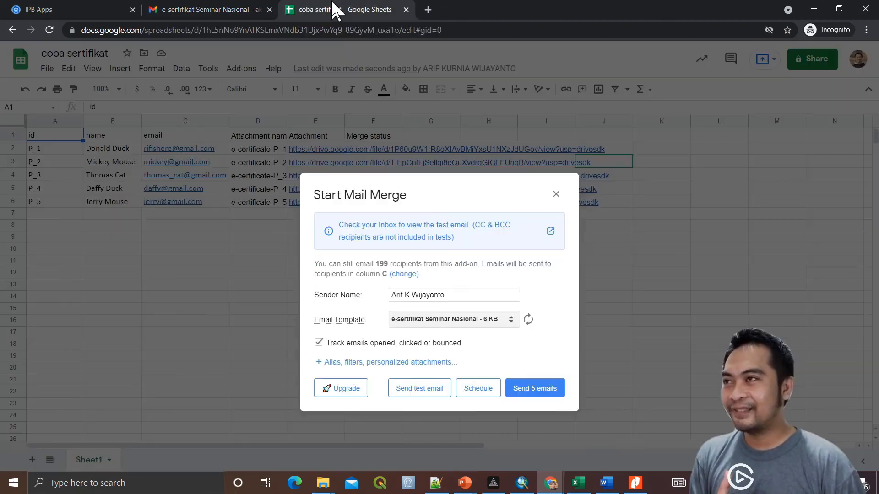
left_click(536, 389)
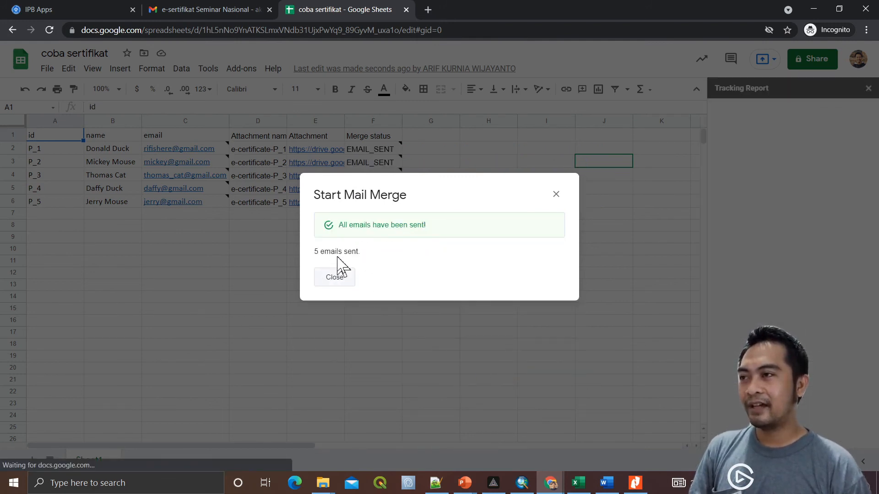
Close the merge report and read the tracking notes: one EMAIL_SENT, four BOUNCED
left_click(338, 278)
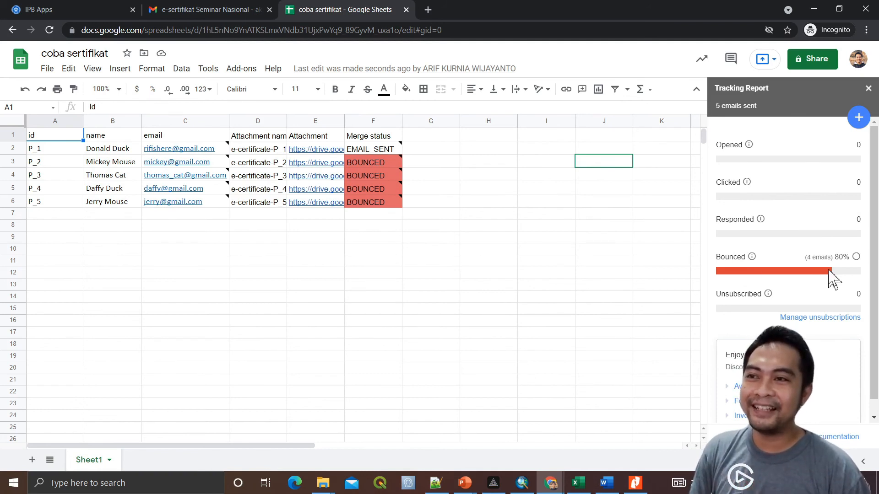
mouse_move(174, 164)
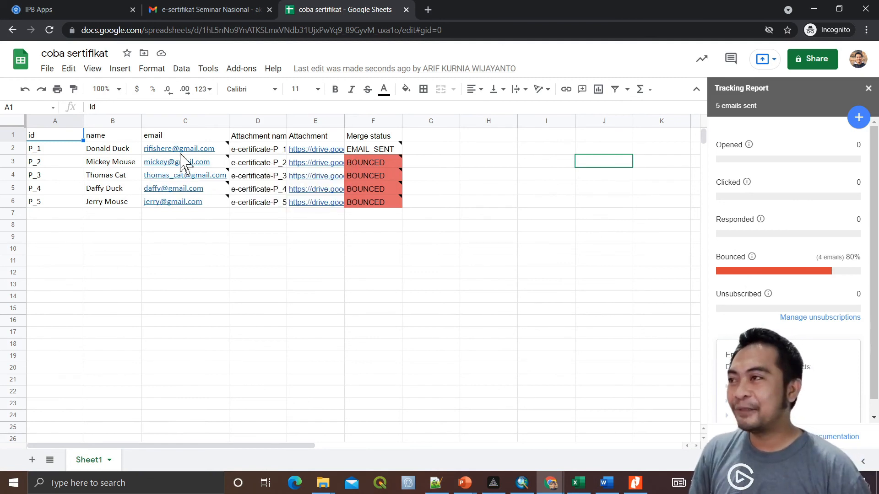
mouse_move(225, 154)
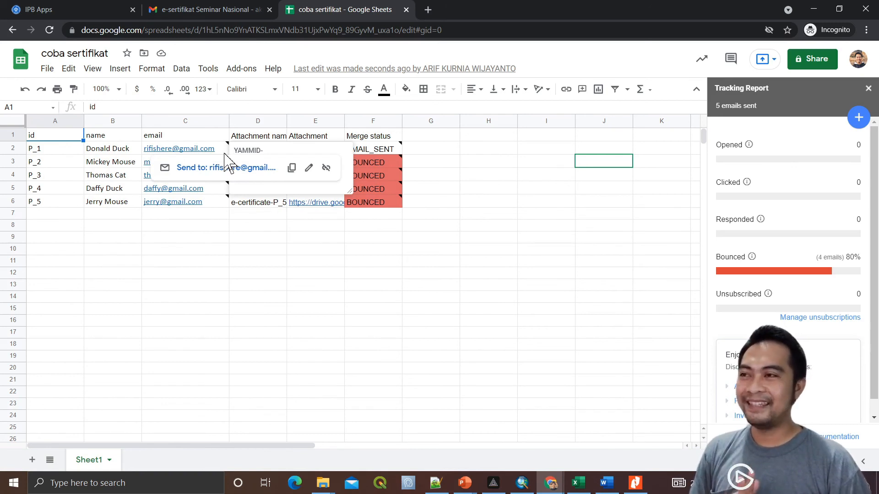
mouse_move(388, 152)
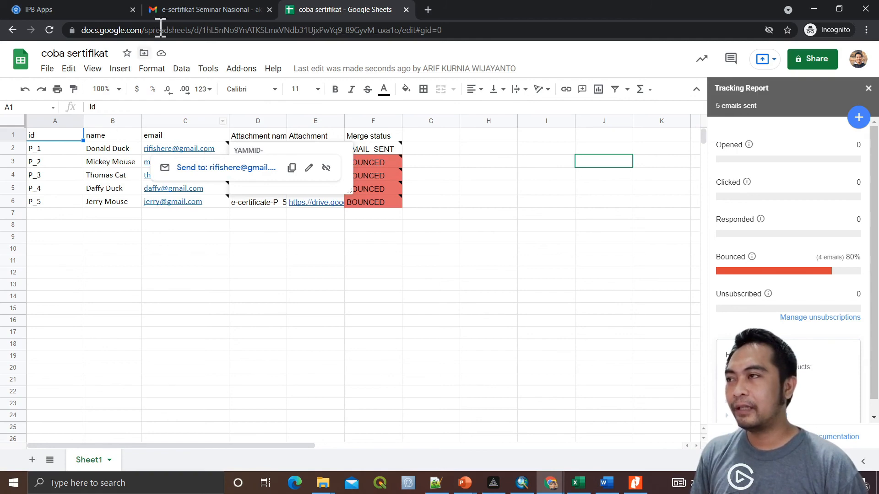
left_click(177, 9)
Open the first participant's sent certificate email in Gmail's Sent folder, then return to the sheet
left_click(76, 137)
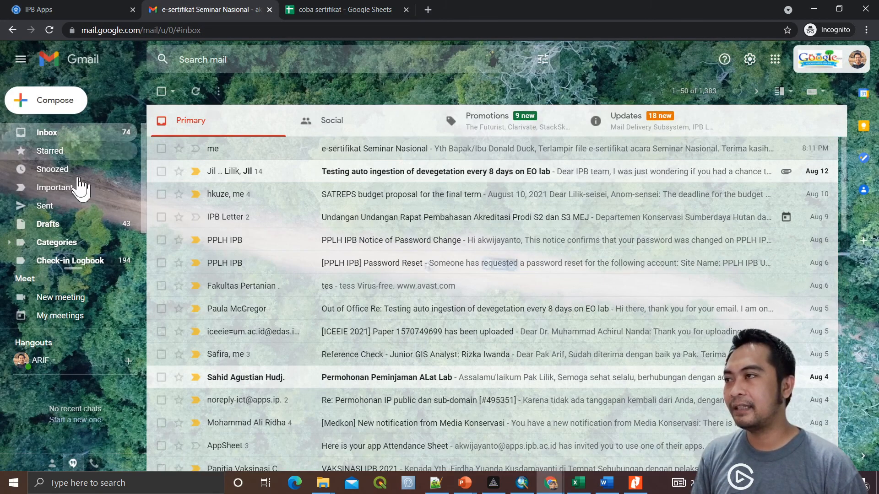
left_click(69, 208)
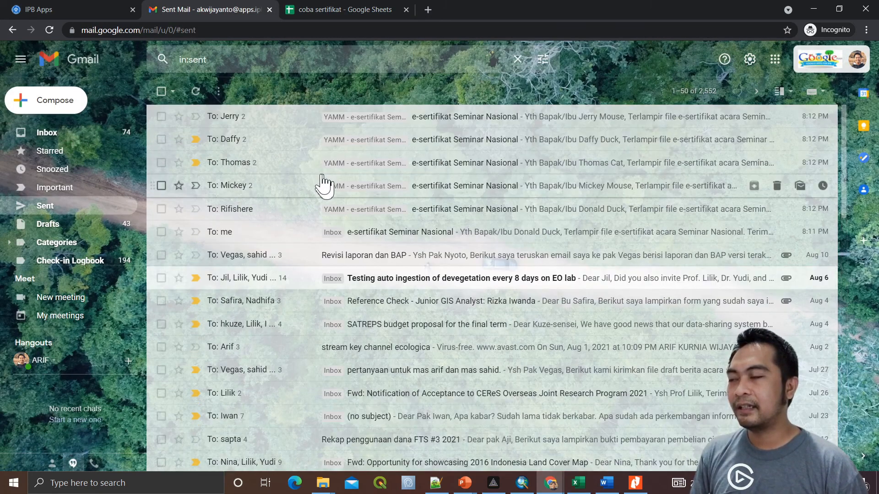
left_click(466, 212)
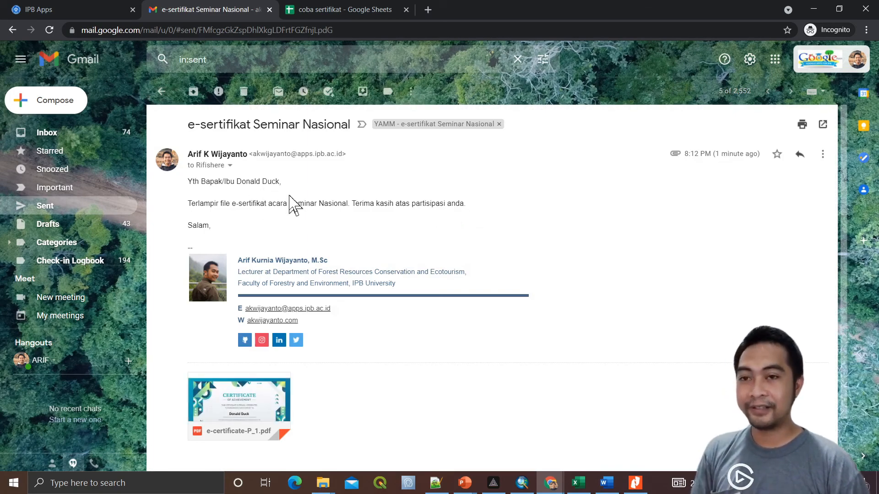
left_click(325, 11)
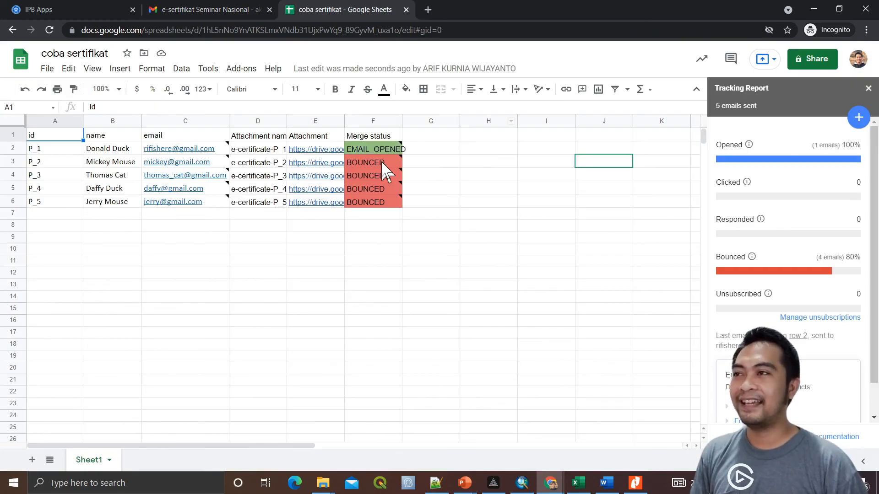
mouse_move(355, 153)
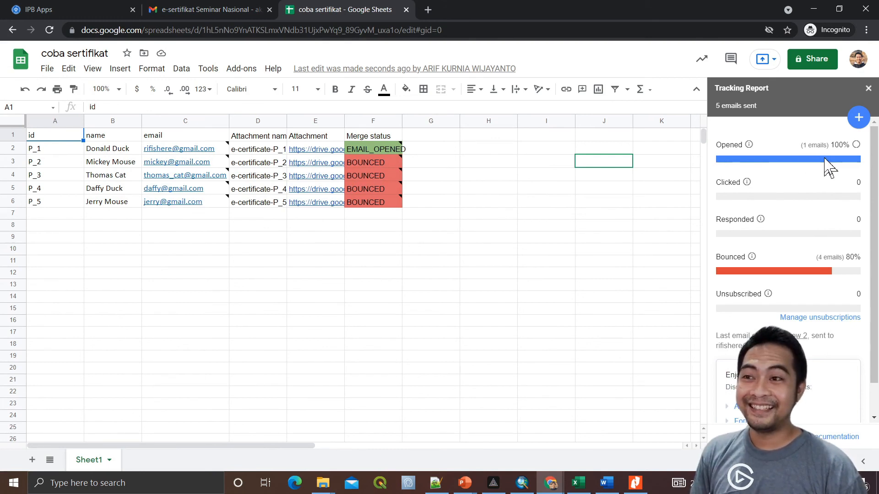
scroll(820, 293, "down", 1)
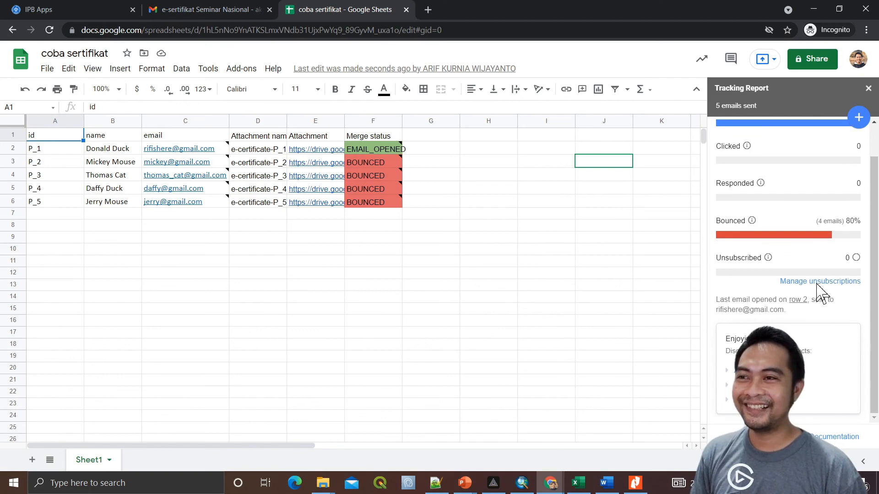
left_click(605, 288)
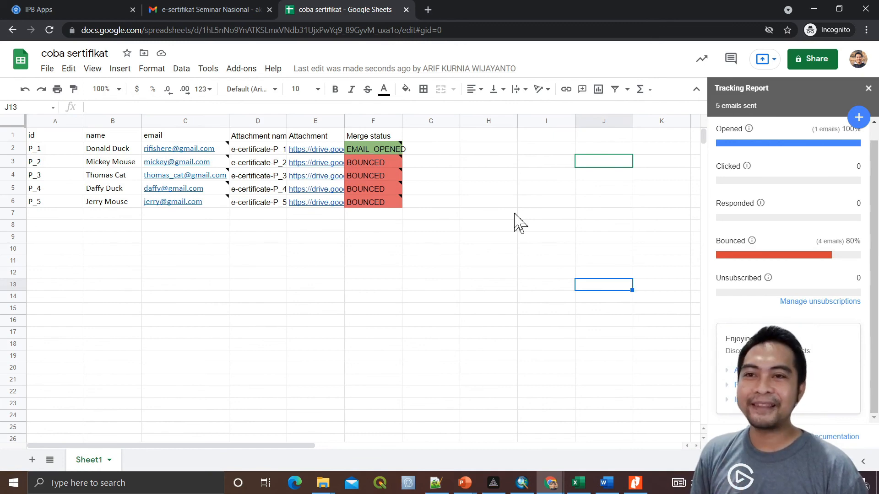
Check Yet Another Mail Merge's quota and highlight the 0 of 200 daily recipient figures
left_click(241, 68)
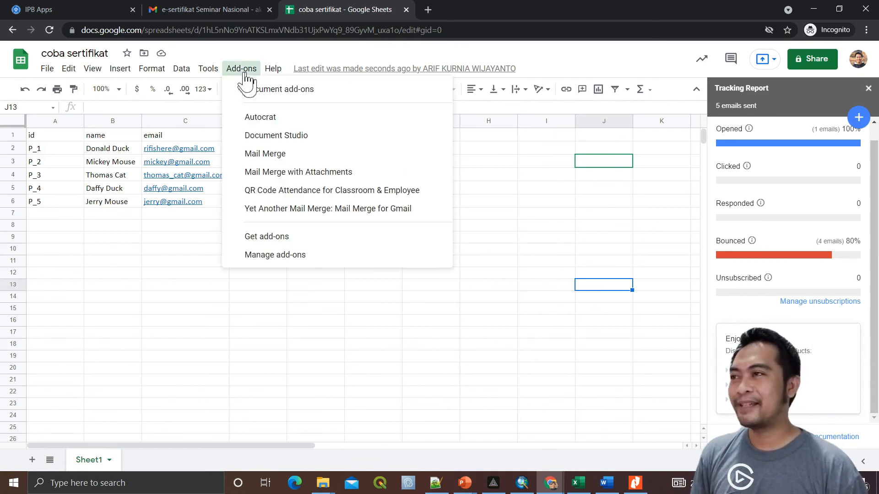
mouse_move(384, 213)
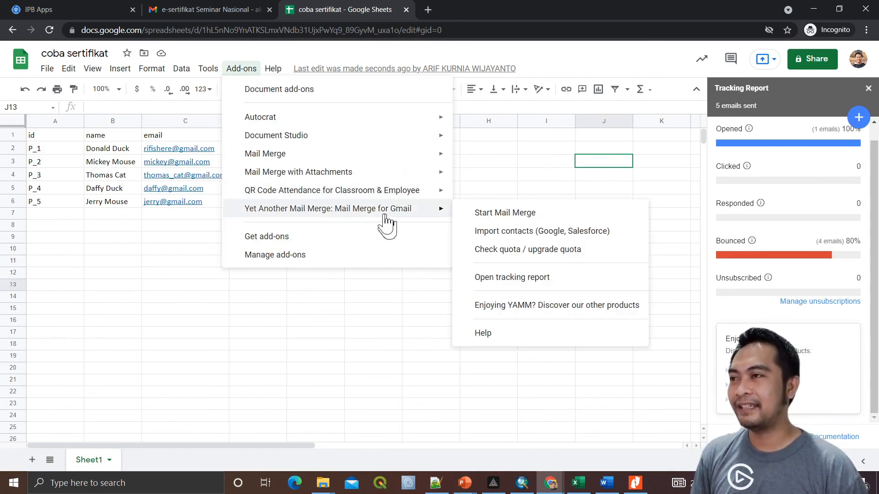
left_click(509, 253)
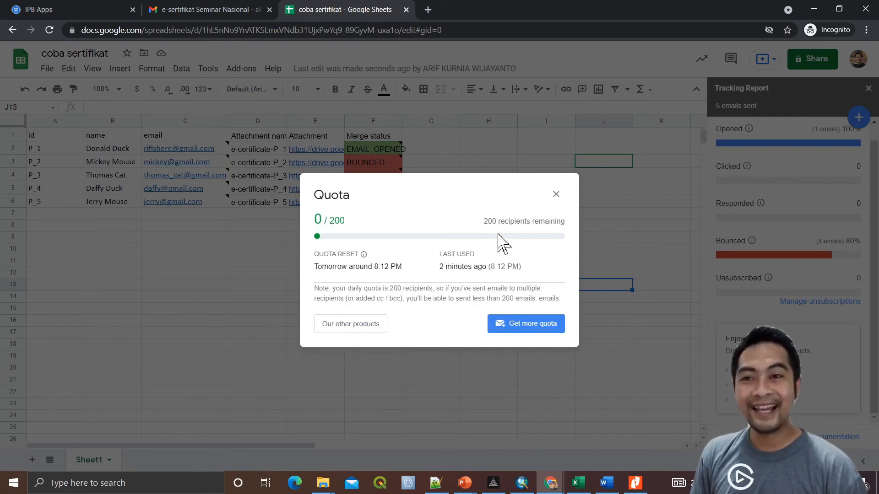
double_click(328, 221)
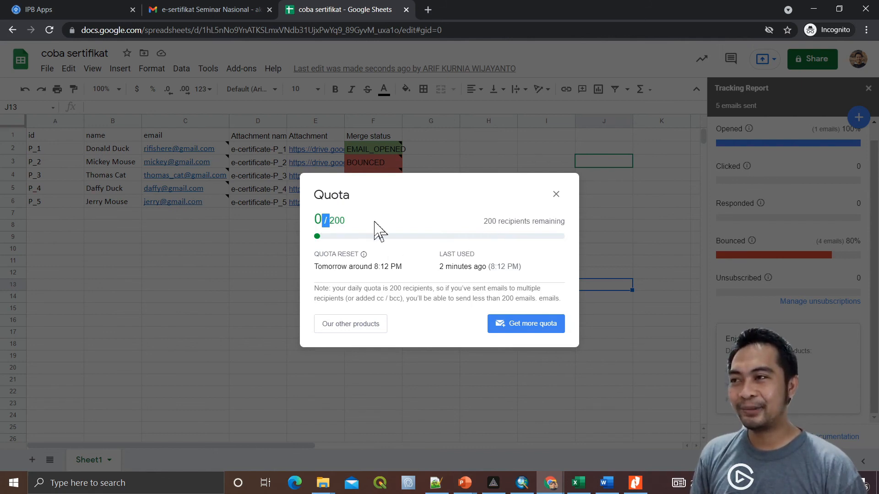
double_click(346, 222)
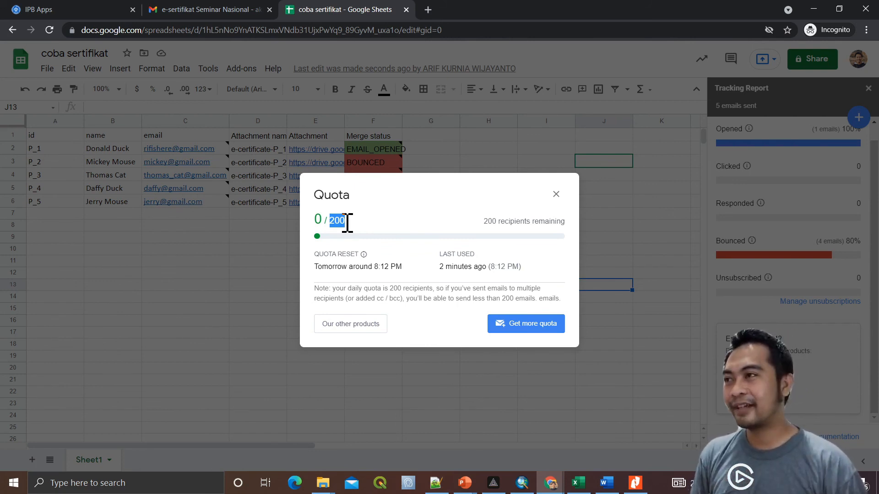
Point out the 200 daily limit, close the Quota dialog, and reopen the Add-ons list
left_click(401, 206)
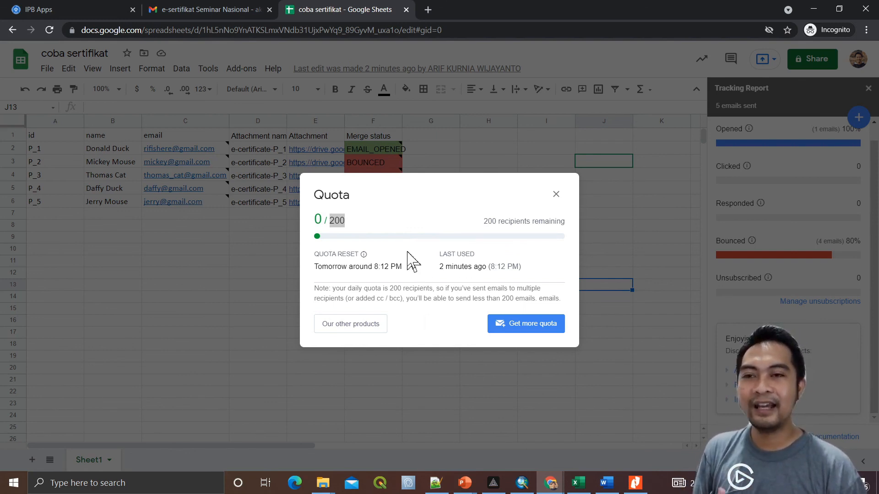
left_click(348, 223)
double_click(330, 222)
left_click(365, 219)
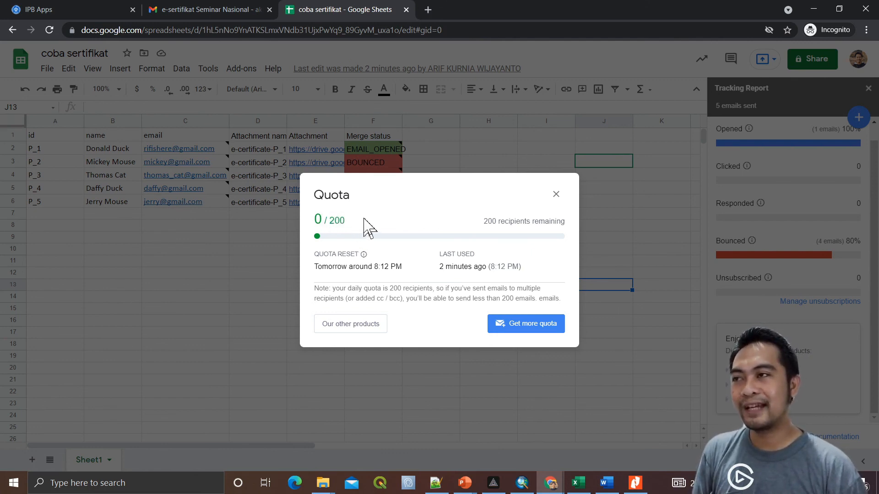
left_click(556, 195)
left_click(251, 70)
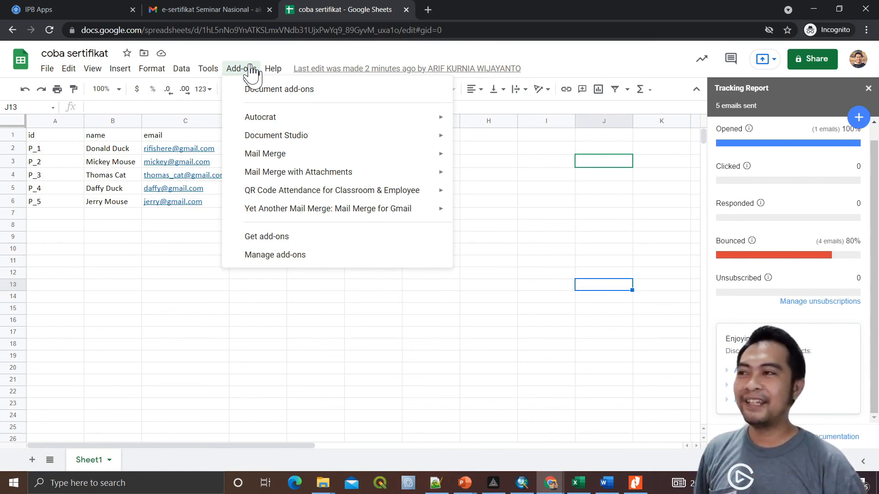
Dismiss the Add-ons list without choosing anything by clicking empty cell H5
mouse_move(409, 219)
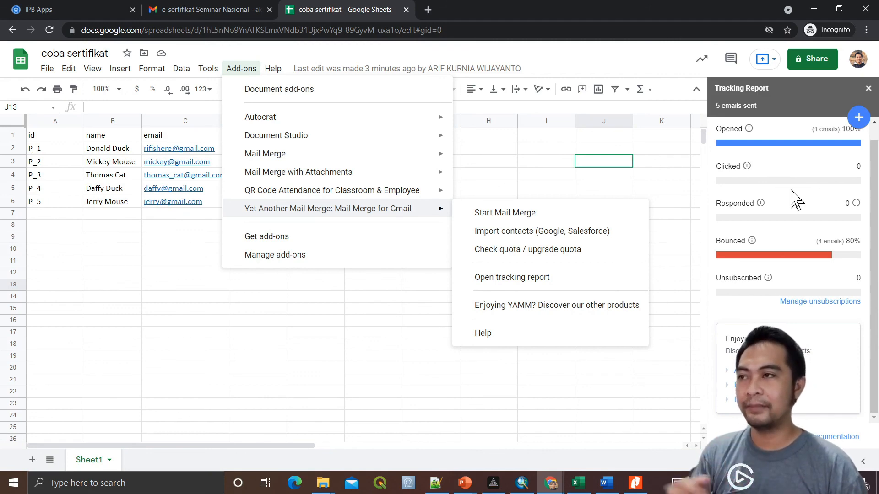
left_click(503, 185)
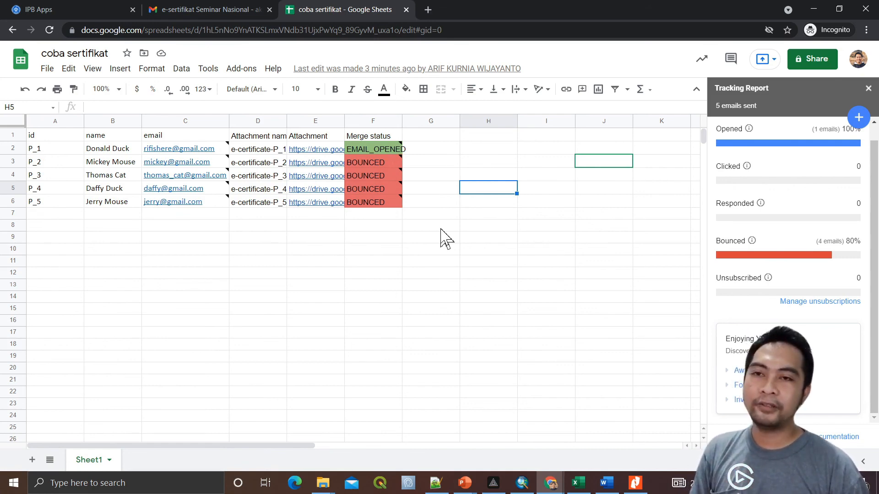
mouse_move(206, 196)
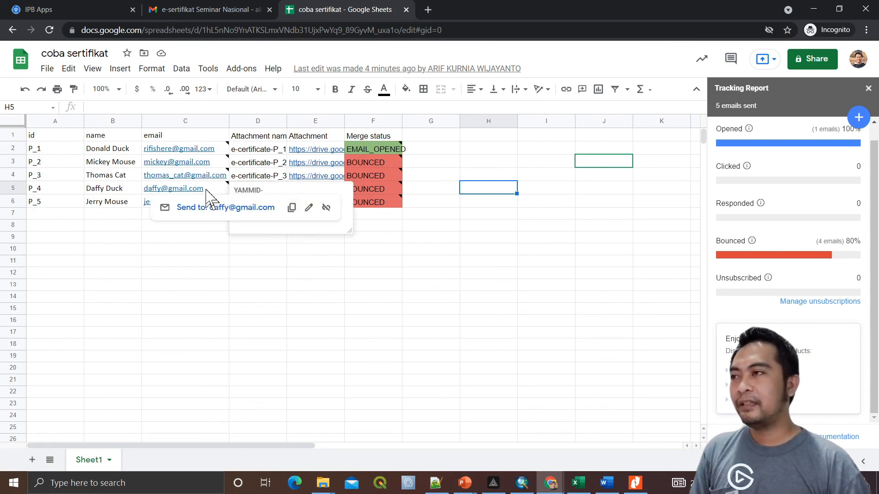
left_click(327, 265)
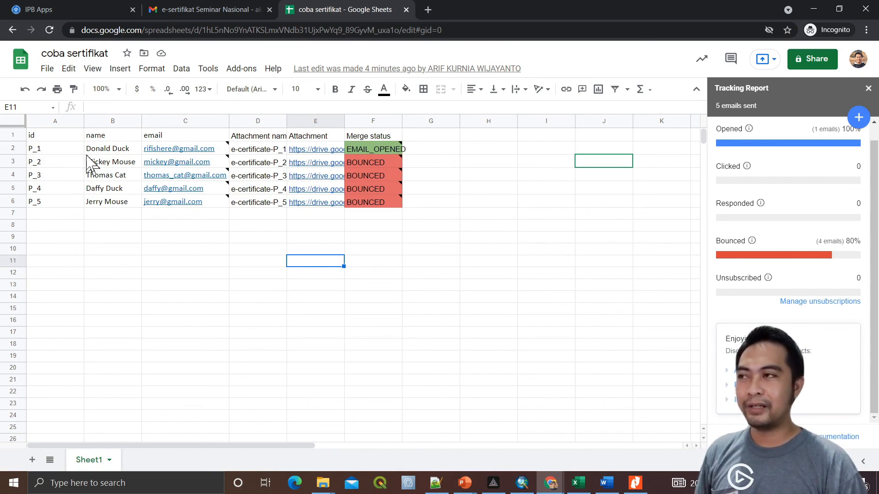
Show the Yet Another Mail Merge: Mail Merge for Gmail submenu under Add-ons
left_click(245, 71)
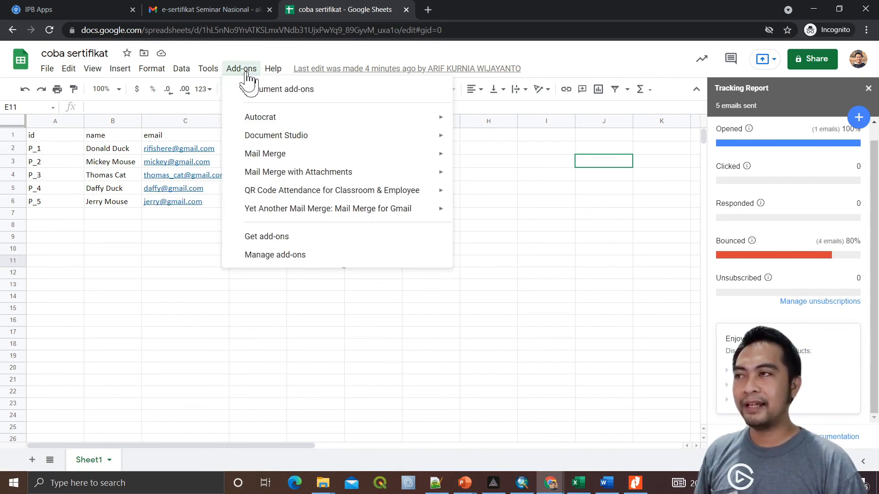
mouse_move(348, 211)
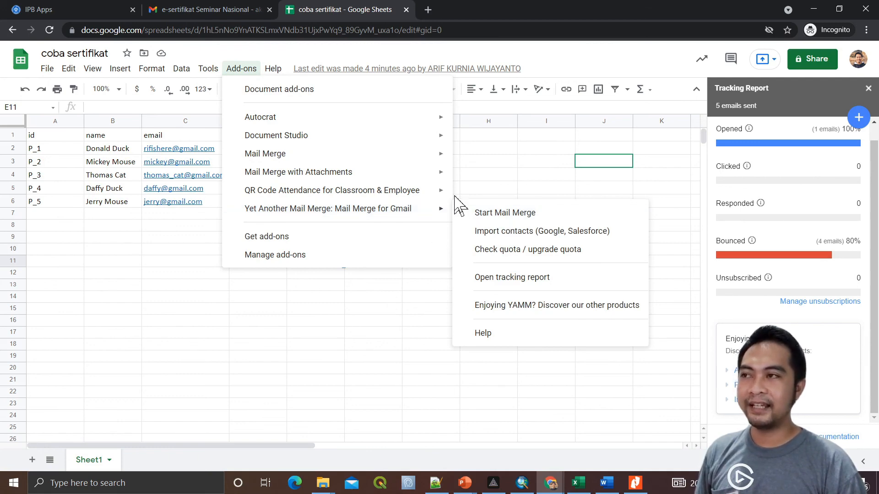
Dismiss the add-on menu by clicking empty cells G16 and G9
left_click(410, 322)
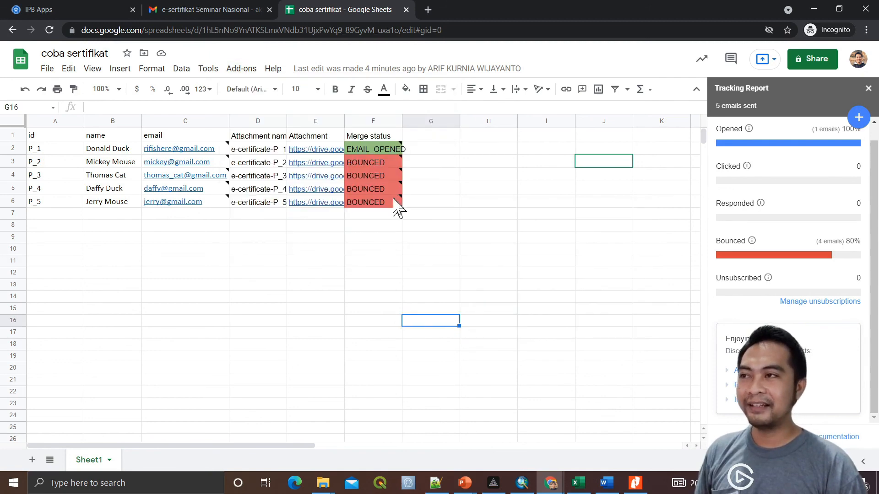
left_click(433, 238)
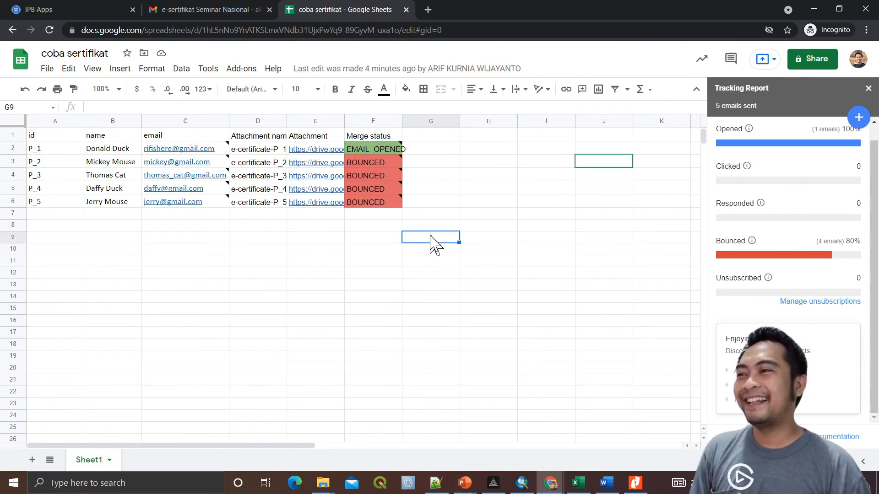